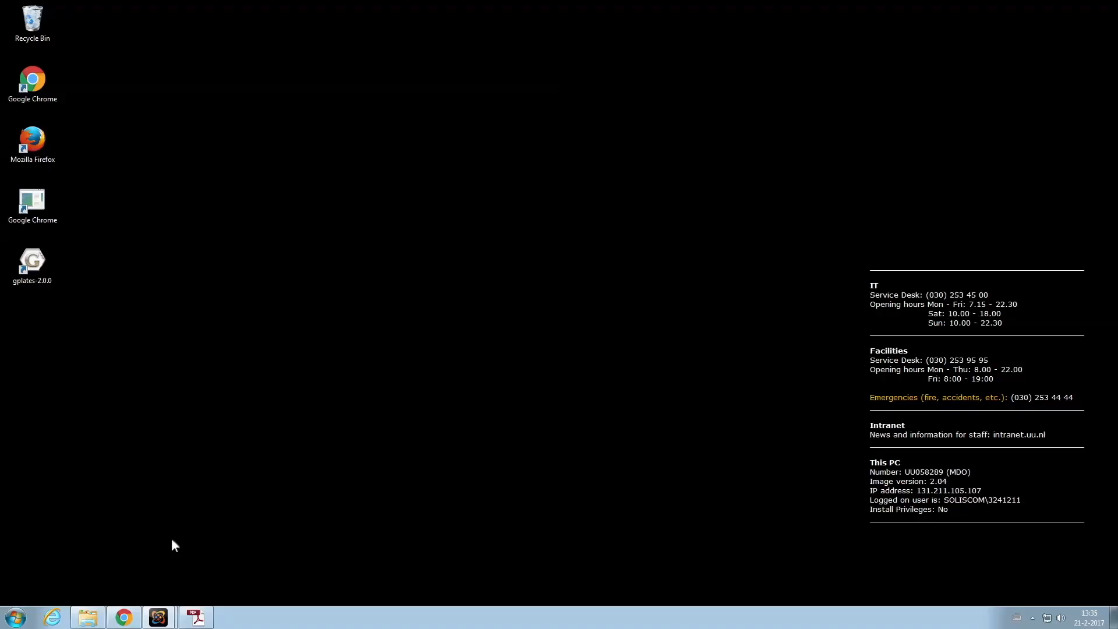
Switch to Chrome, go to gplates.org and open the download files listing for GPlates 2.0
{"action": "left_click", "coordinate": [123, 617]}
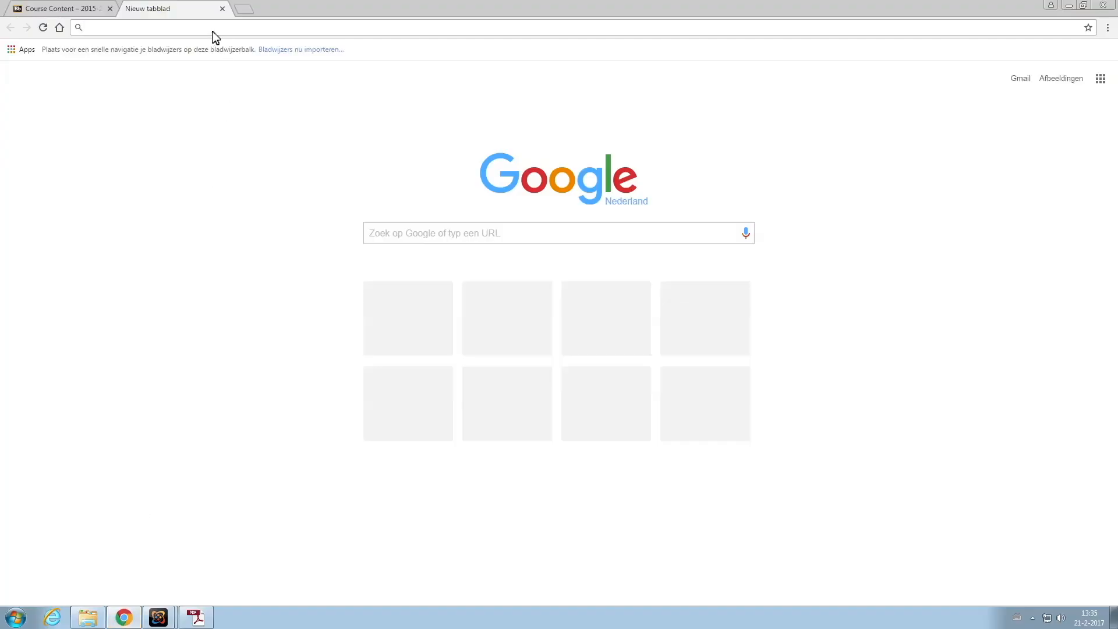
{"action": "type", "text": "gplates.org"}
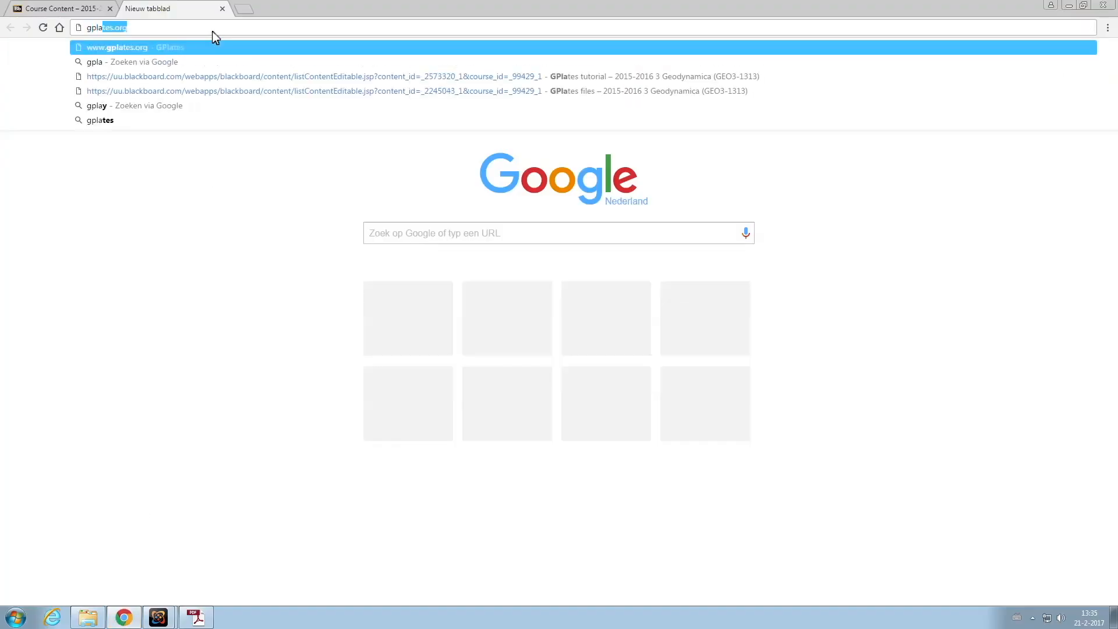
{"action": "key", "text": "Return"}
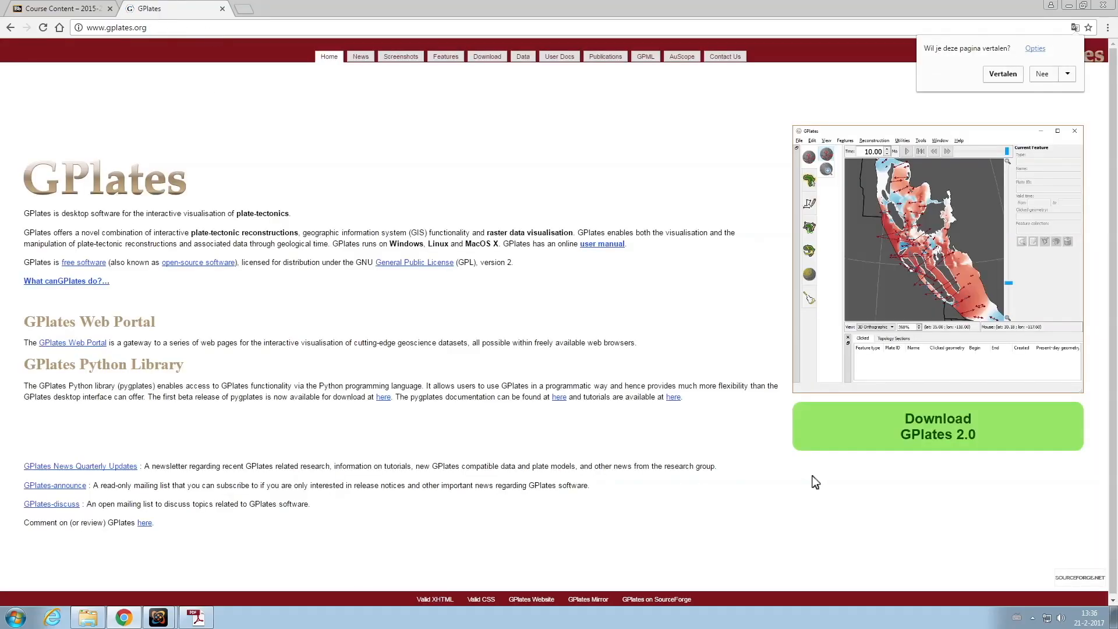
{"action": "left_click", "coordinate": [914, 435]}
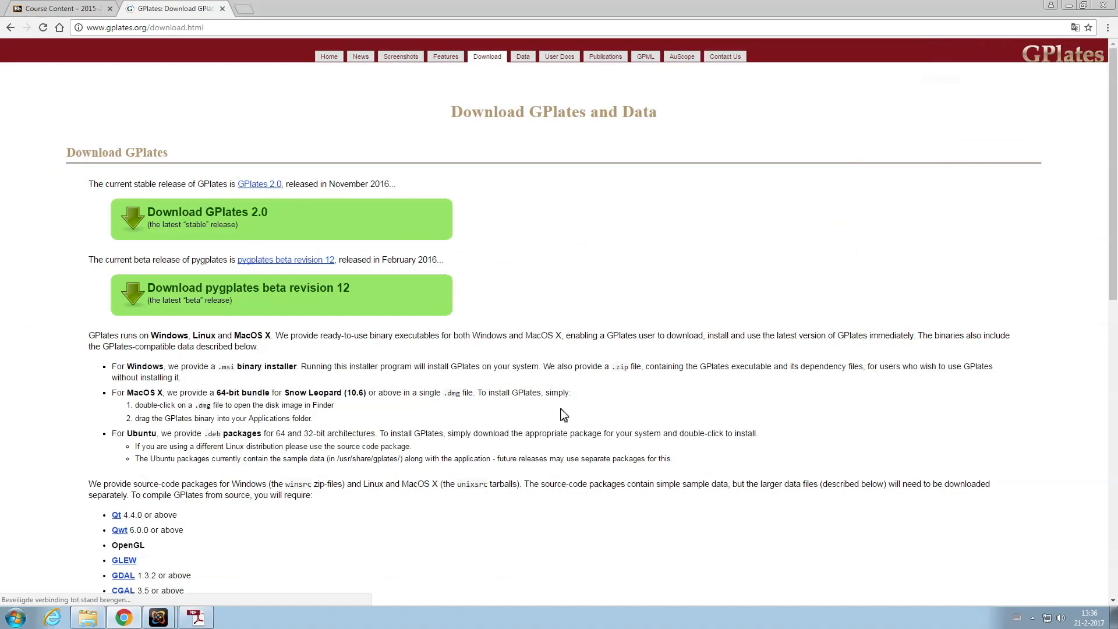
{"action": "left_click", "coordinate": [204, 214]}
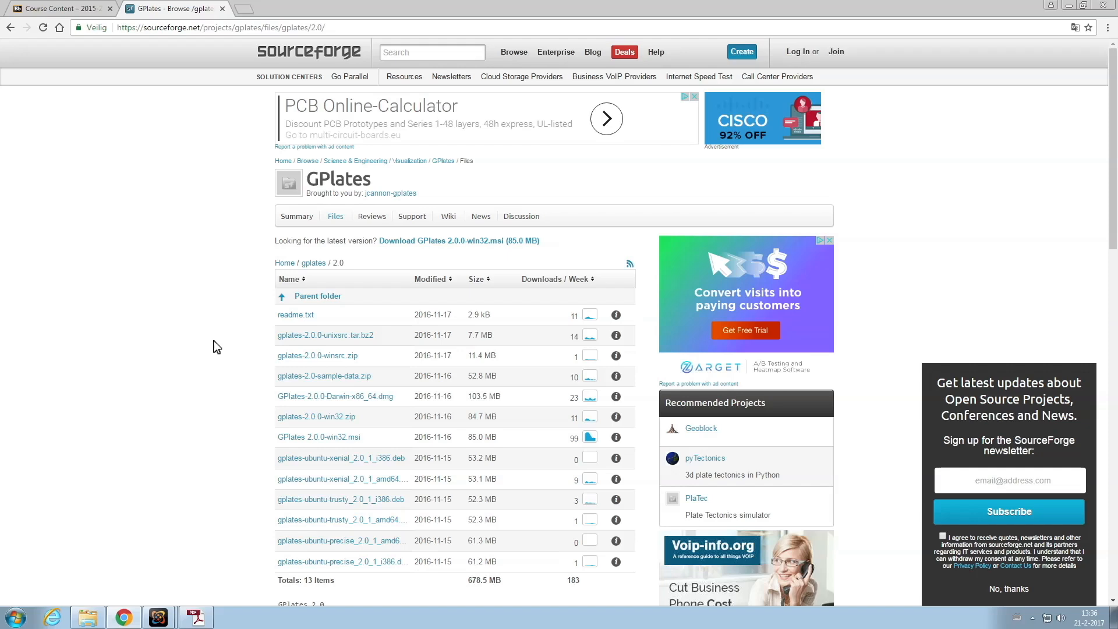
View the sample data page in background.pdf, then locate the SampleData folder in Program Files (x86) > GPlates > GPlates 2.0.0 on drive C
{"action": "left_click", "coordinate": [194, 618]}
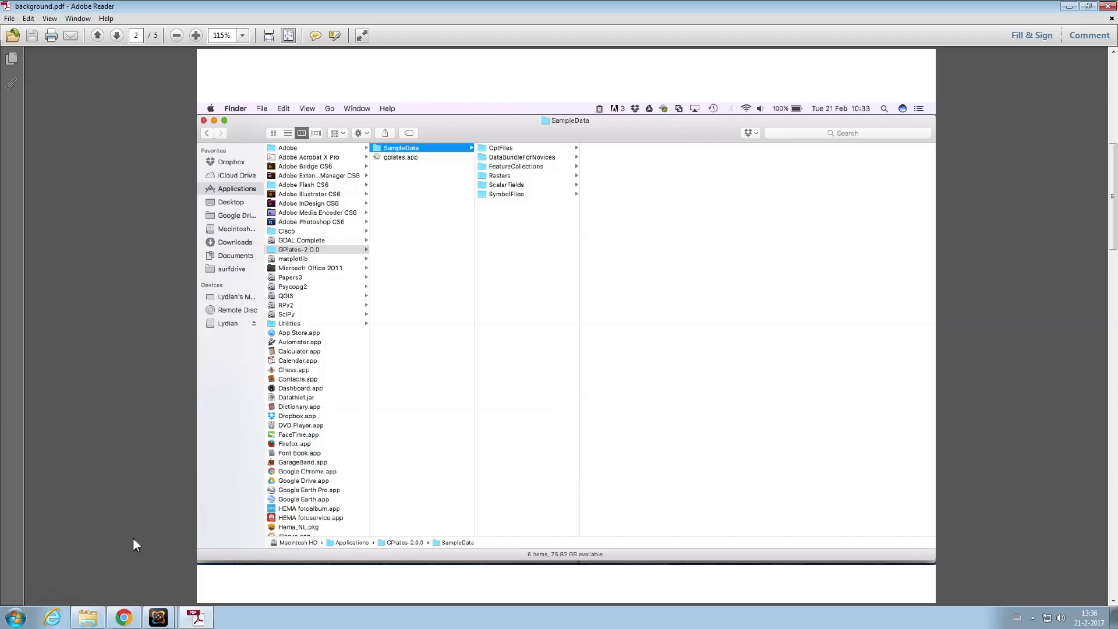
{"action": "left_click", "coordinate": [86, 618]}
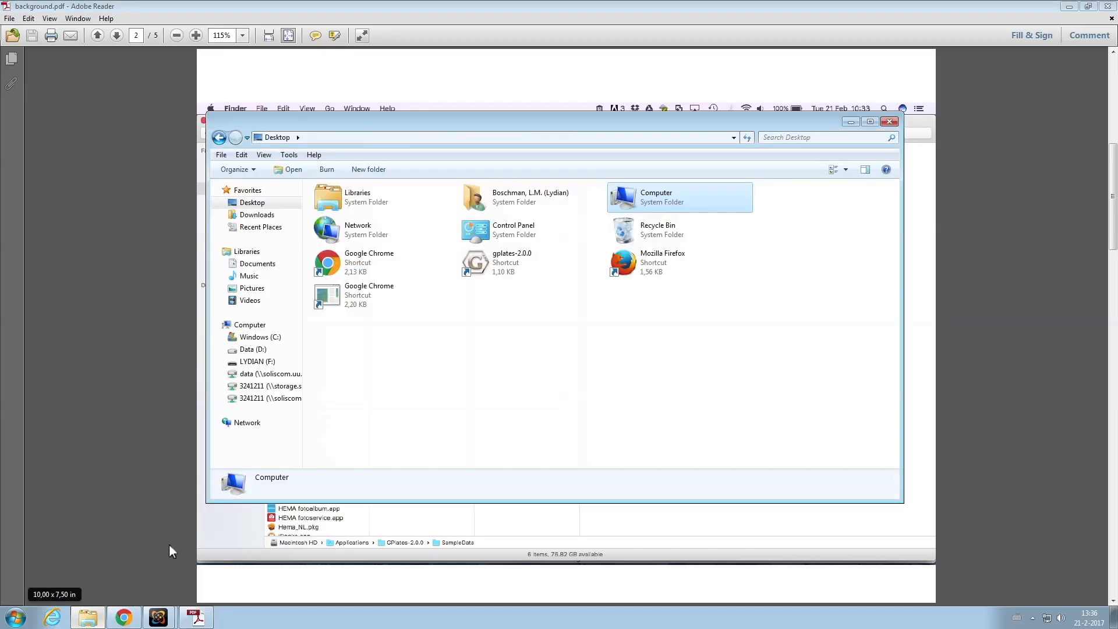
{"action": "left_click", "coordinate": [261, 336]}
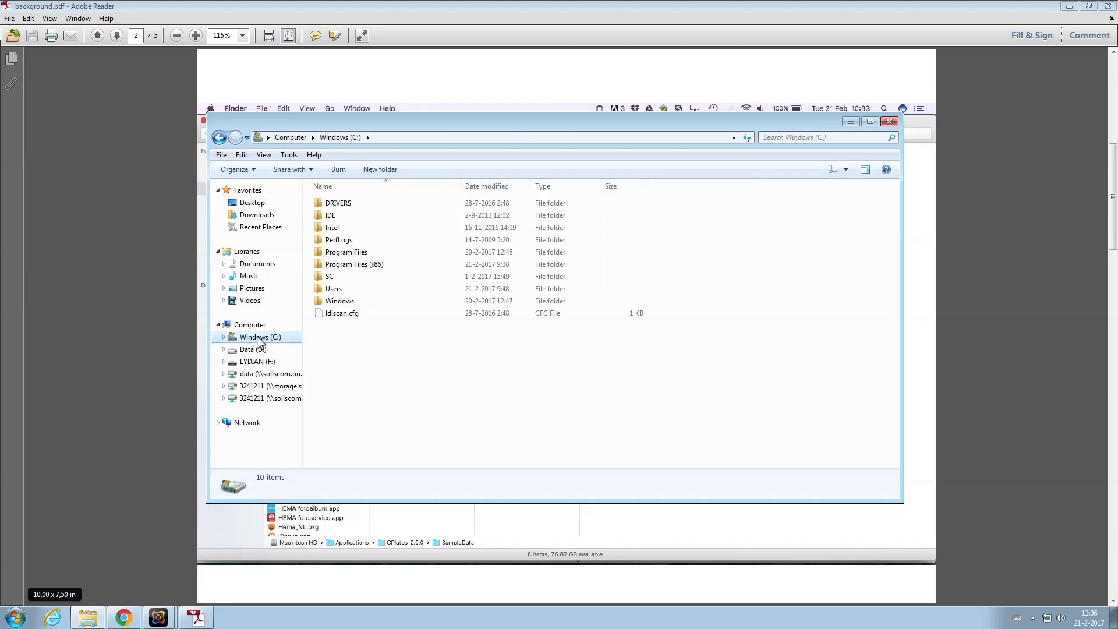
{"action": "left_click", "coordinate": [371, 265]}
{"action": "double_click", "coordinate": [370, 265]}
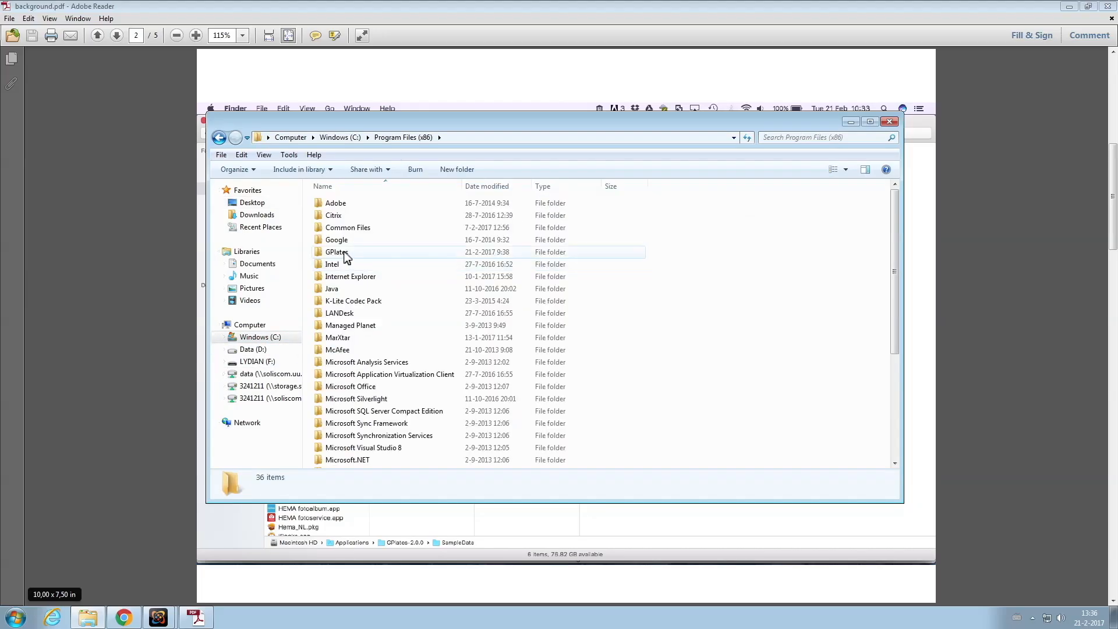
{"action": "double_click", "coordinate": [347, 253]}
{"action": "double_click", "coordinate": [343, 204]}
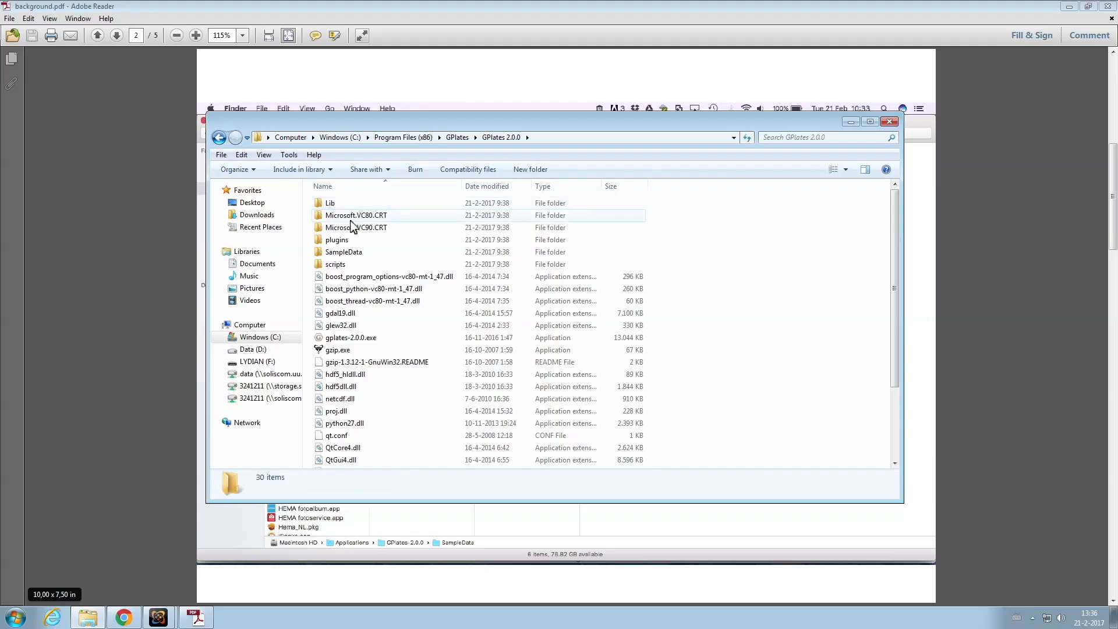
{"action": "left_click", "coordinate": [345, 254]}
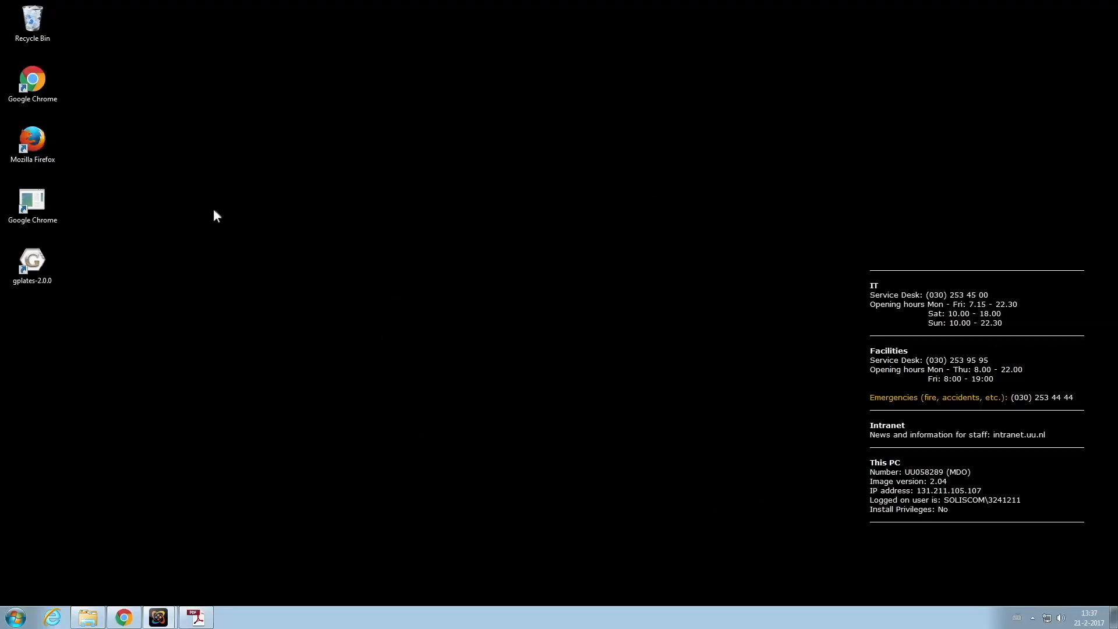
Launch GPlates 2.0.0, maximize its main window and close the table of clicked features
{"action": "double_click", "coordinate": [31, 262]}
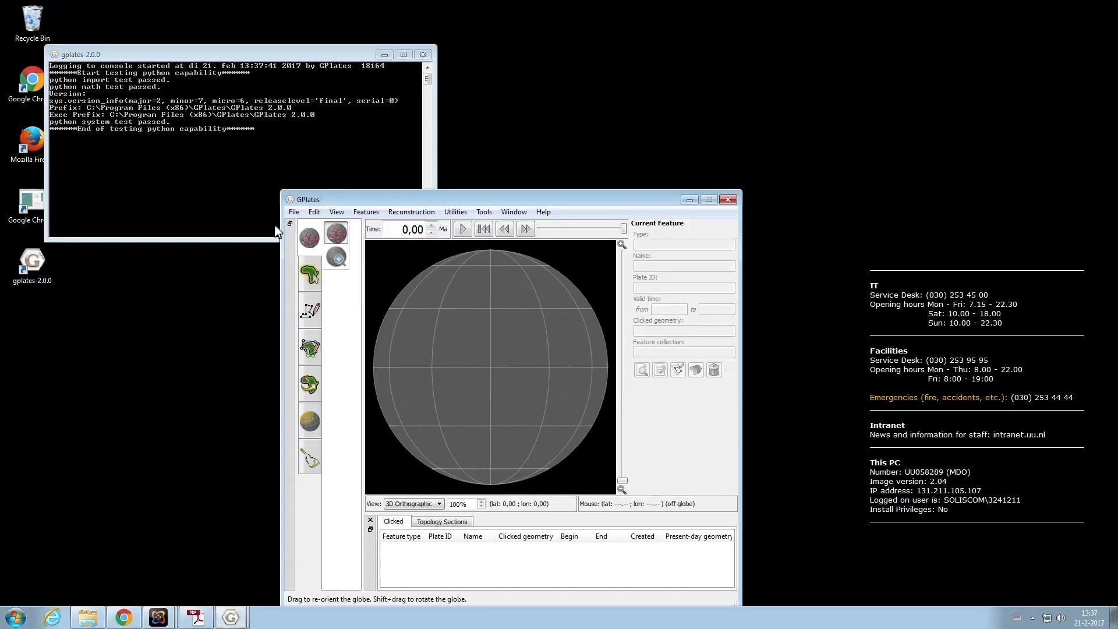
{"action": "left_click", "coordinate": [709, 200]}
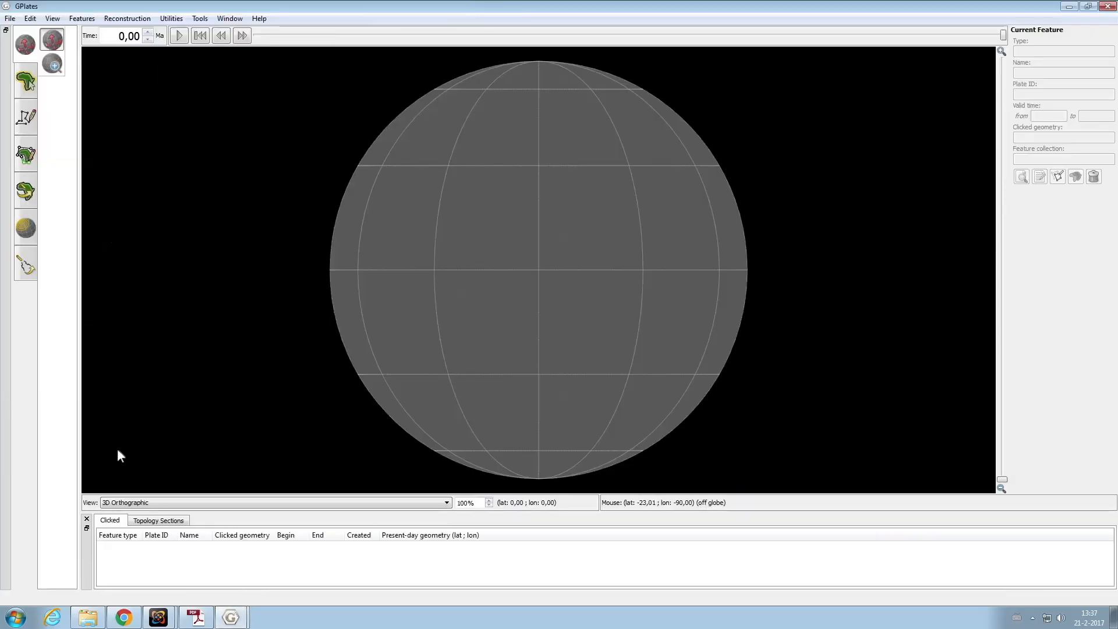
{"action": "left_click", "coordinate": [87, 517]}
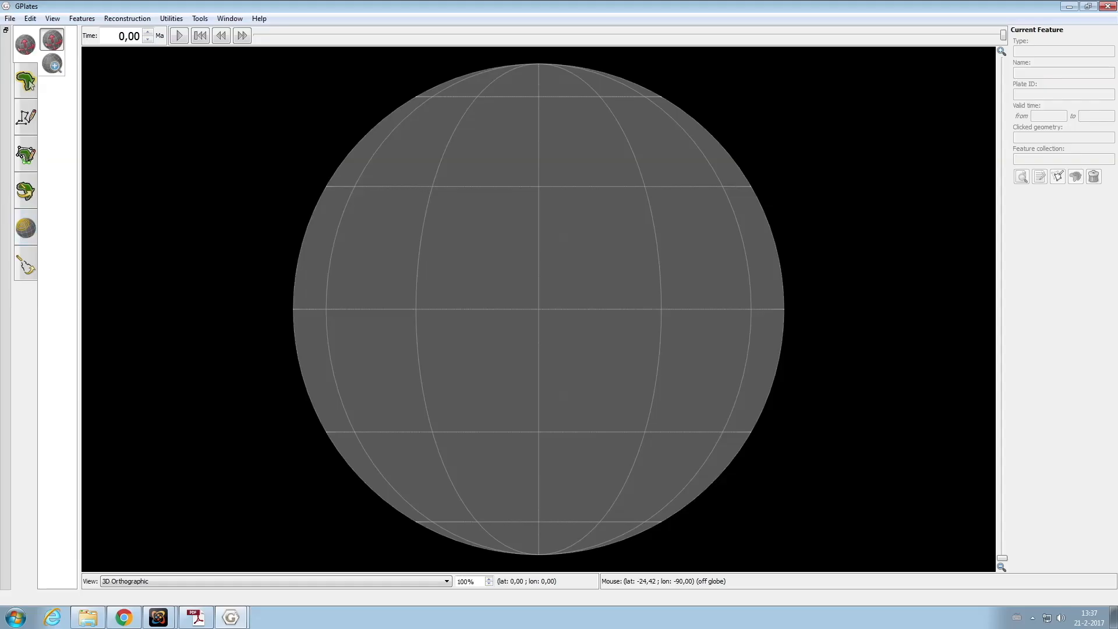
Load the raster color_etopo1_ice_low.gpml from the SampleData > Rasters folder on drive F
{"action": "left_click", "coordinate": [10, 19]}
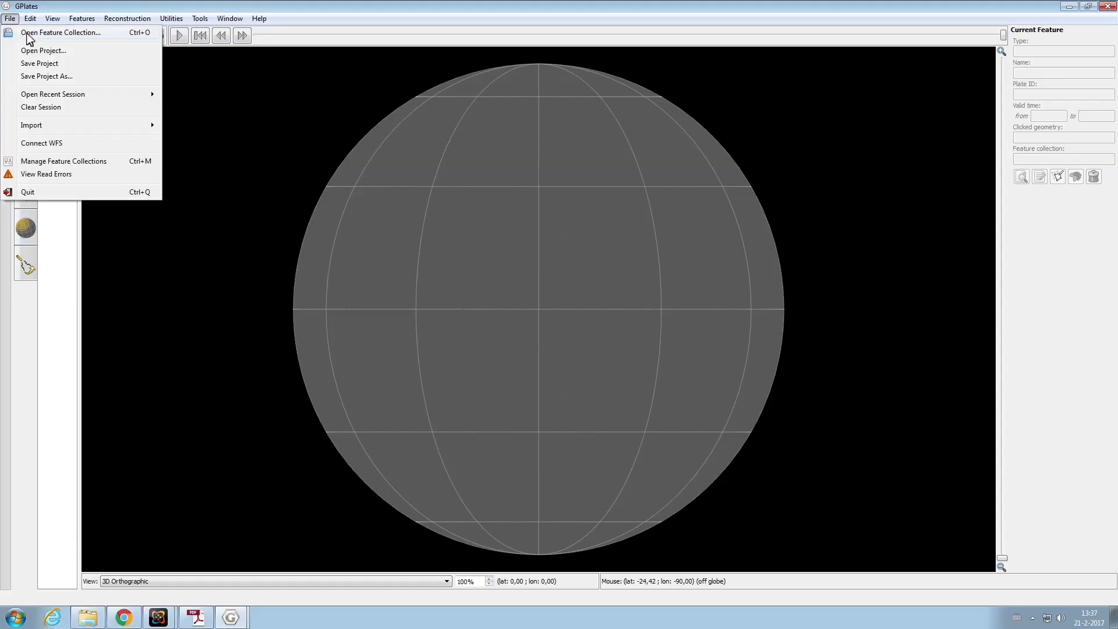
{"action": "left_click", "coordinate": [29, 33]}
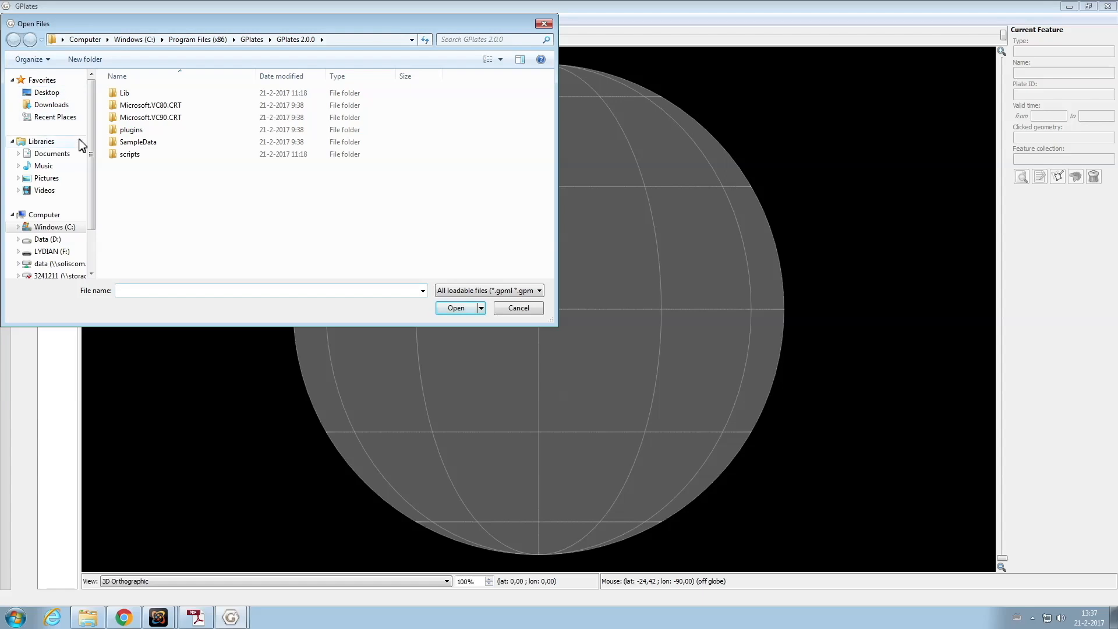
{"action": "left_click", "coordinate": [50, 251]}
{"action": "double_click", "coordinate": [133, 94]}
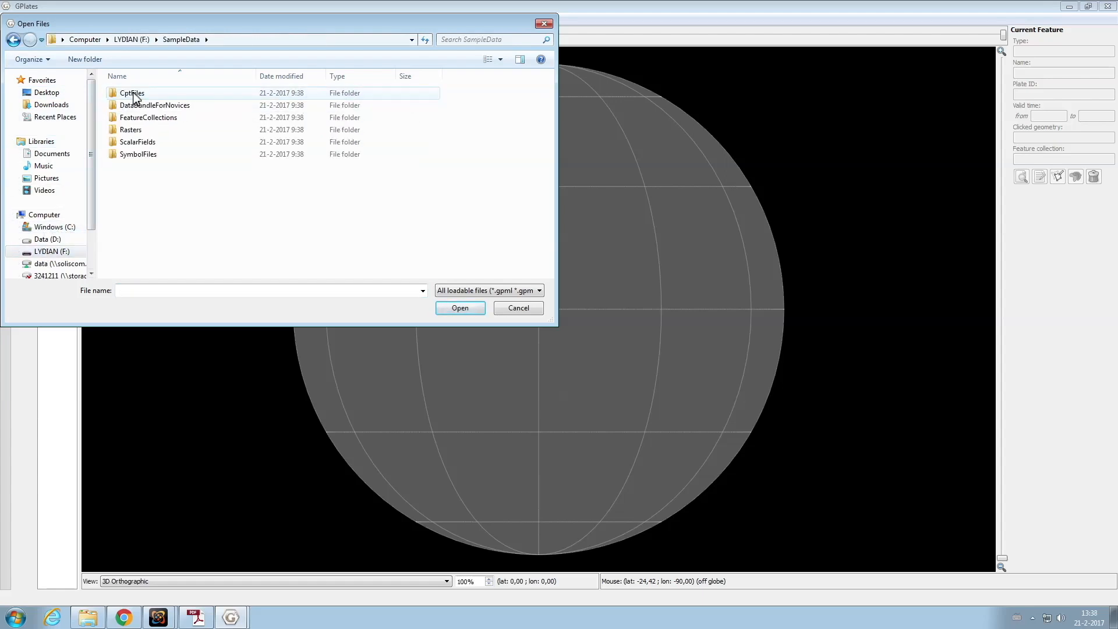
{"action": "double_click", "coordinate": [130, 130]}
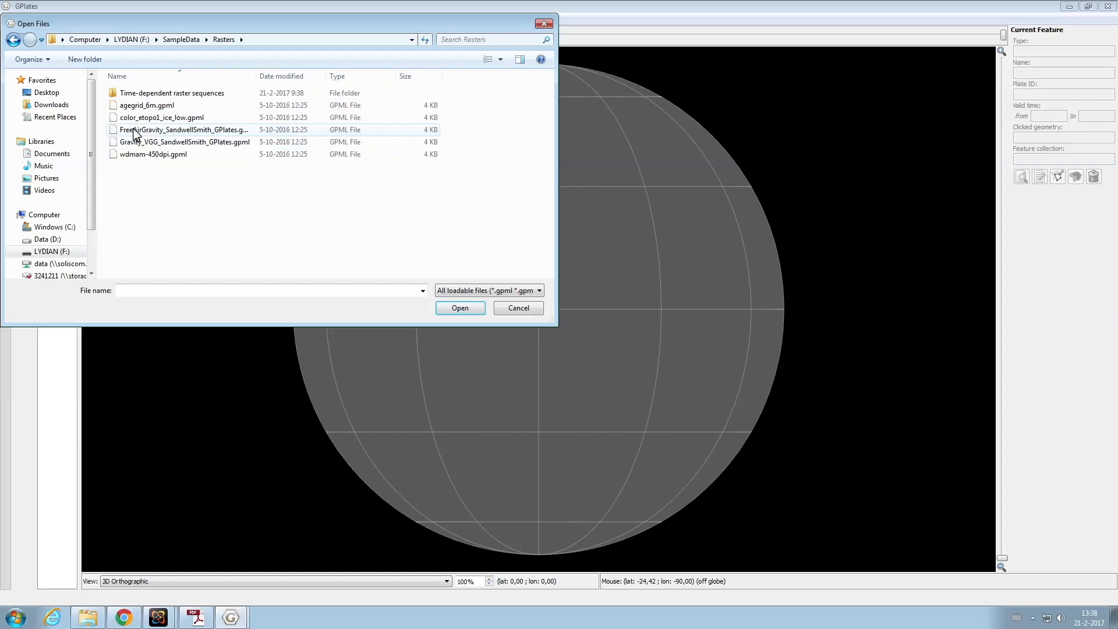
{"action": "left_click", "coordinate": [174, 118]}
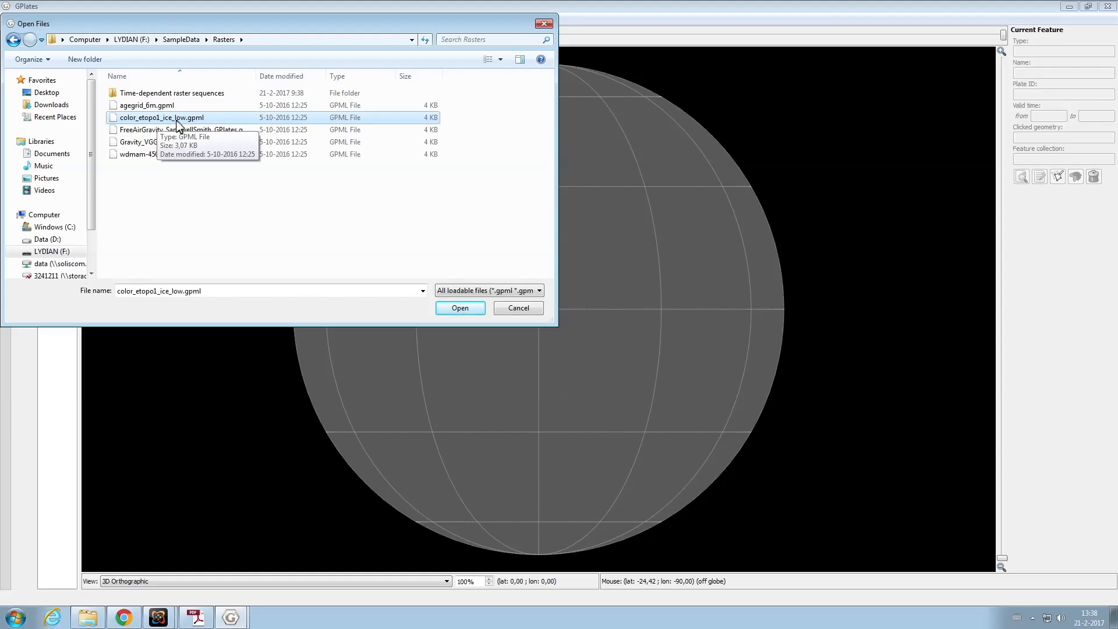
{"action": "double_click", "coordinate": [175, 117]}
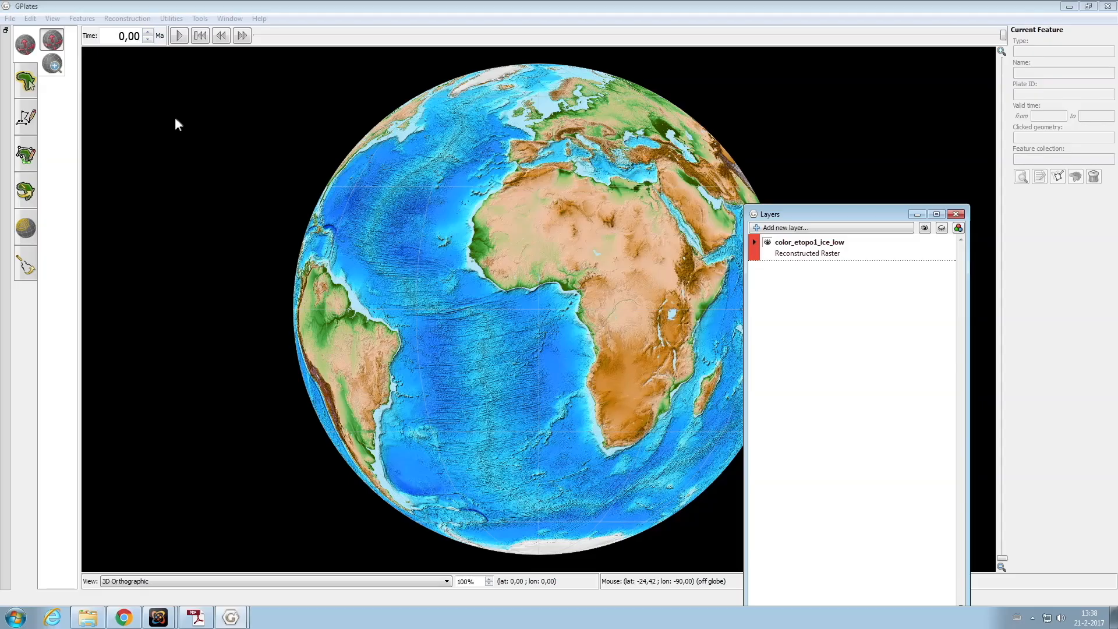
Close the Layers window and re-orient the globe to show Africa, Europe and the Atlantic
{"action": "left_click_drag", "start_coordinate": [375, 351], "coordinate": [570, 314]}
{"action": "left_click_drag", "start_coordinate": [473, 318], "coordinate": [539, 386]}
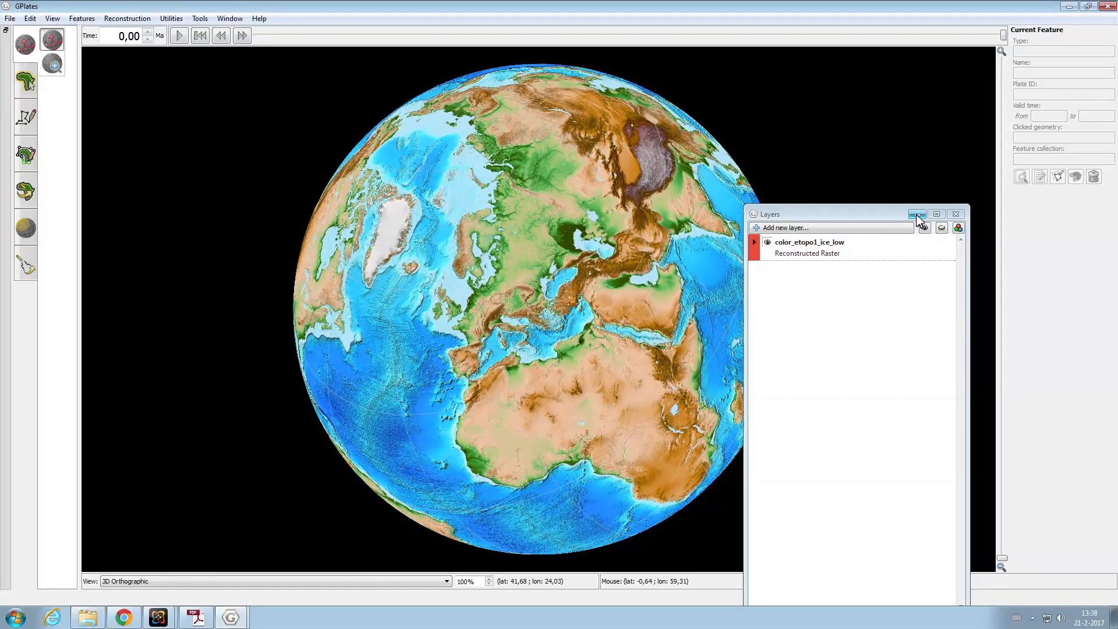
{"action": "left_click", "coordinate": [955, 214]}
{"action": "left_click_drag", "start_coordinate": [560, 228], "coordinate": [505, 403]}
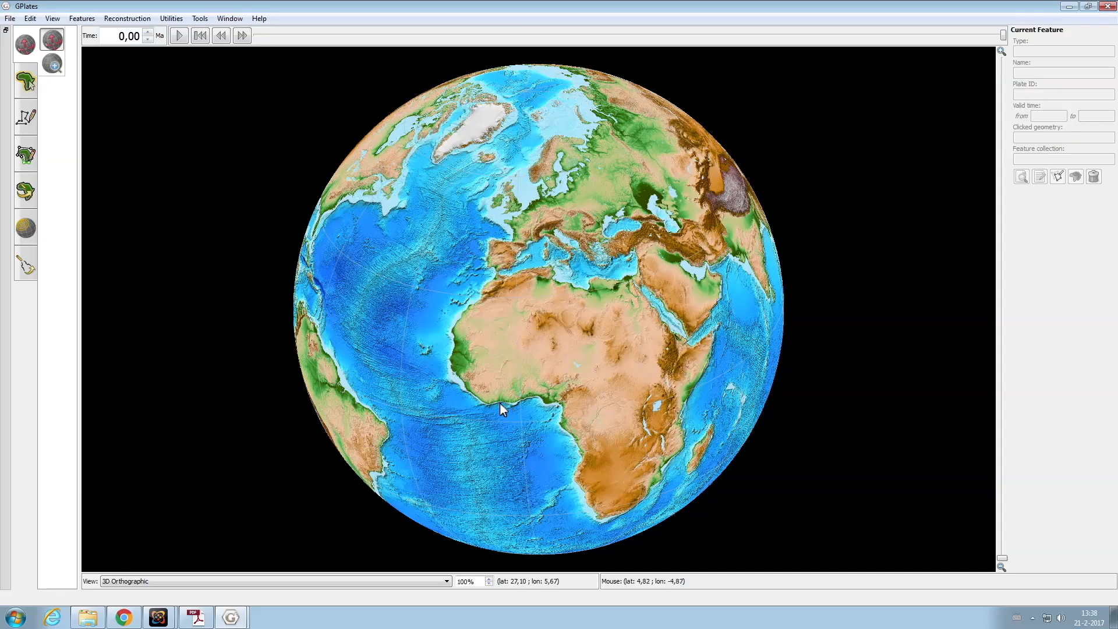
Load the feature collections tutorial.gpml and tutorial.rot together from the root of drive F
{"action": "left_click", "coordinate": [9, 18]}
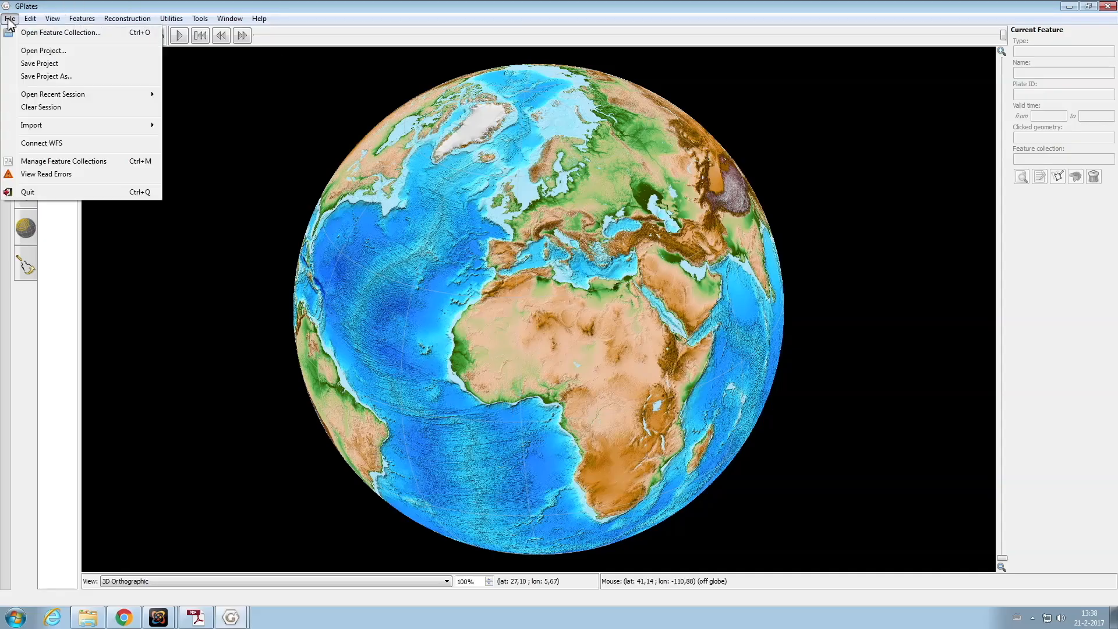
{"action": "left_click", "coordinate": [55, 35]}
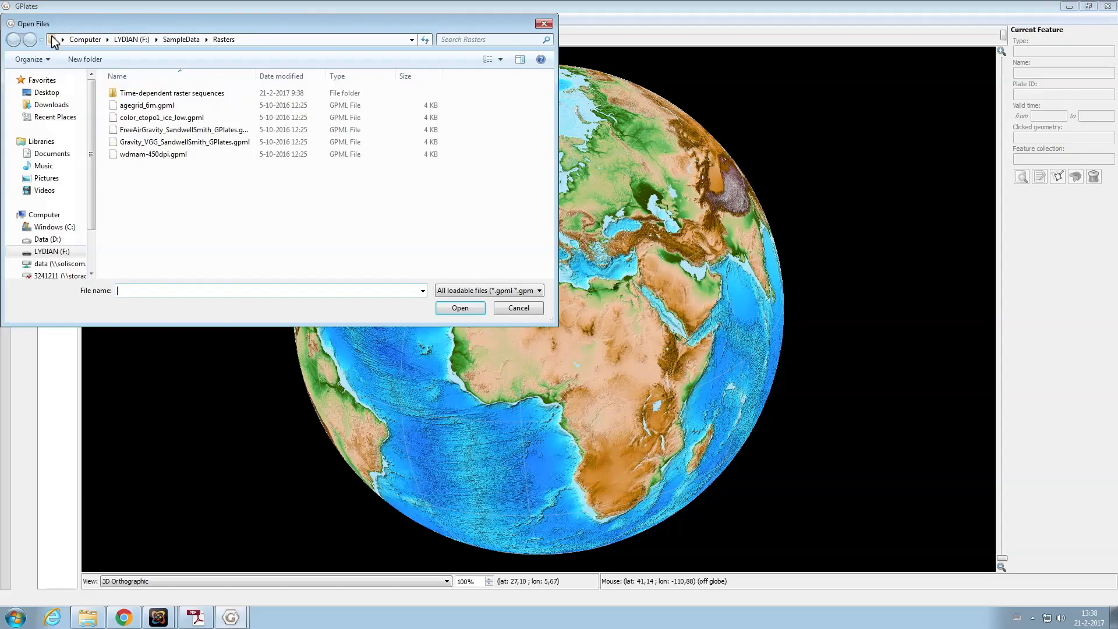
{"action": "left_click", "coordinate": [58, 249]}
{"action": "left_click", "coordinate": [144, 107]}
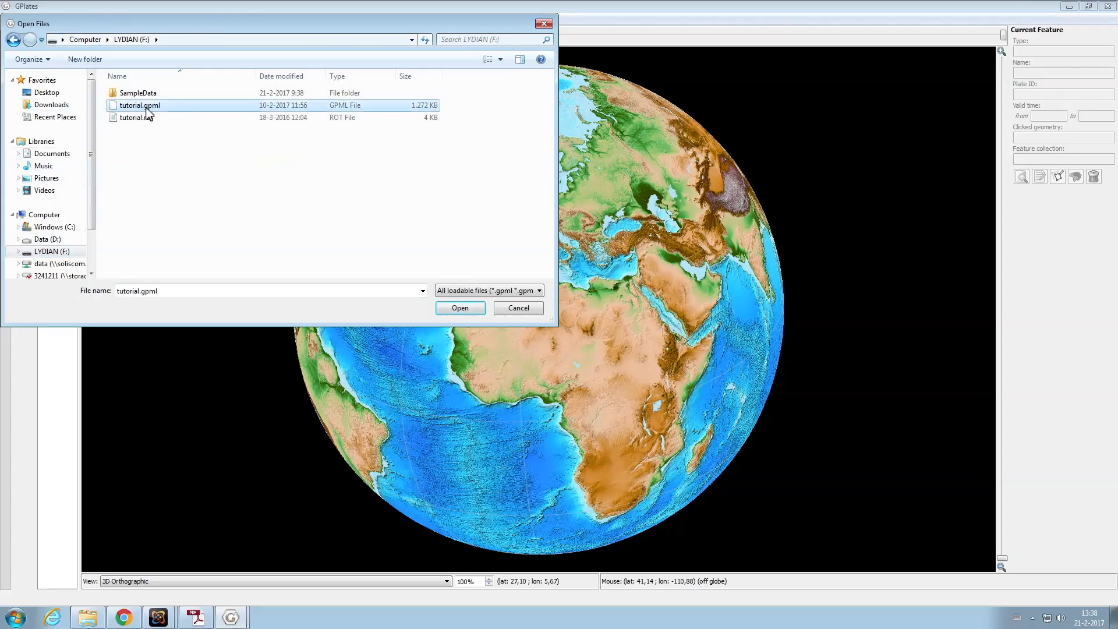
{"action": "left_click", "coordinate": [144, 118], "text": "shift"}
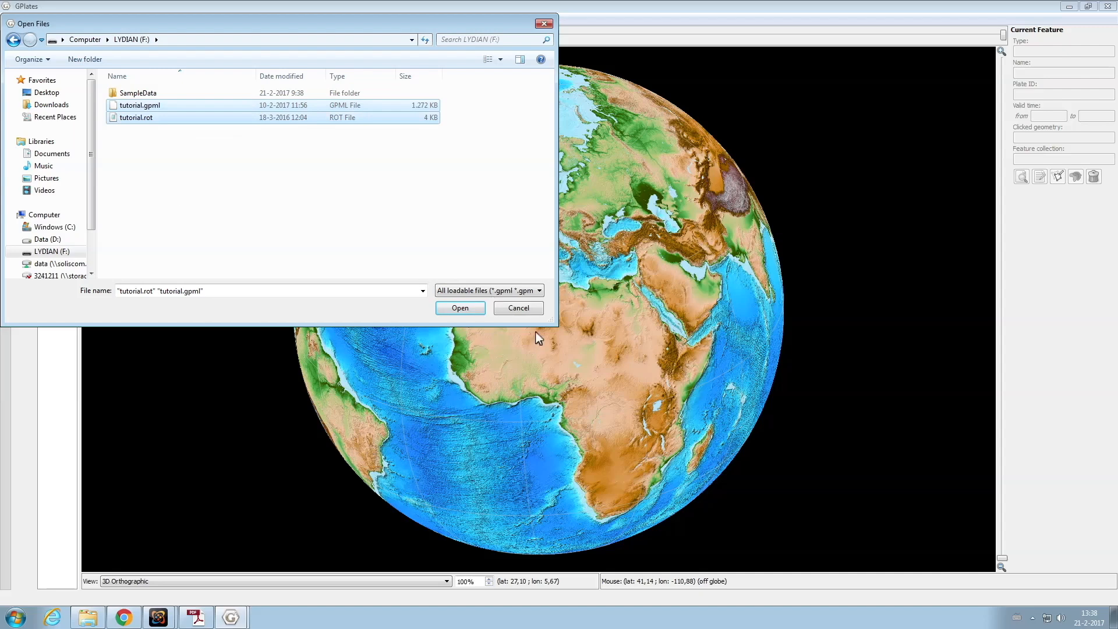
{"action": "left_click", "coordinate": [468, 308]}
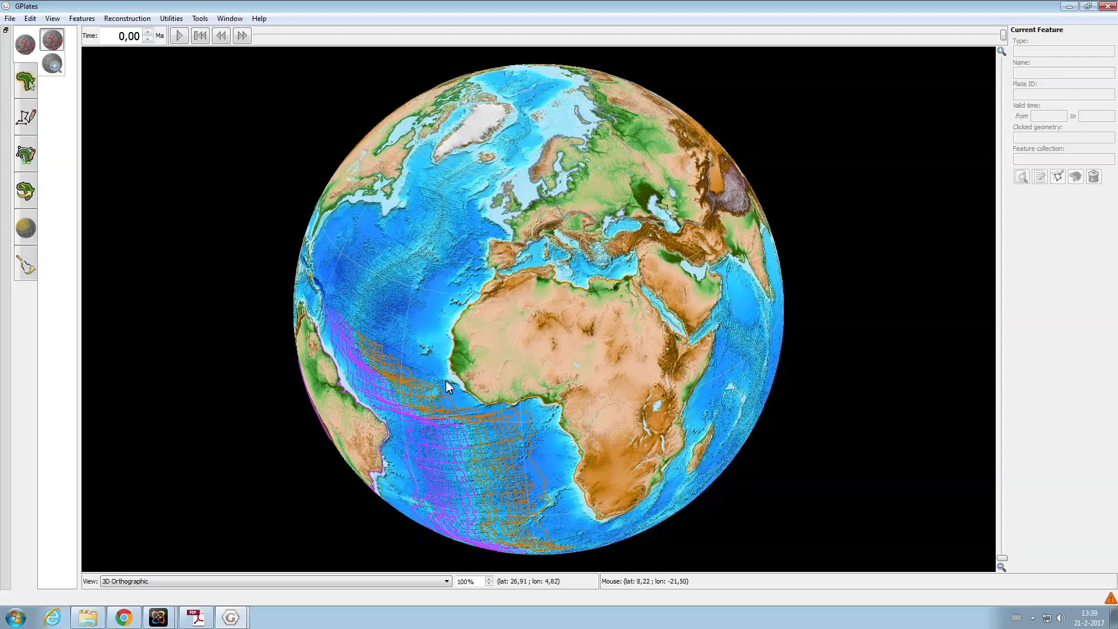
Inspect the loaded lines in the Atlantic and choose the coastline feature of Africa to query its properties
{"action": "left_click_drag", "start_coordinate": [446, 379], "coordinate": [538, 246]}
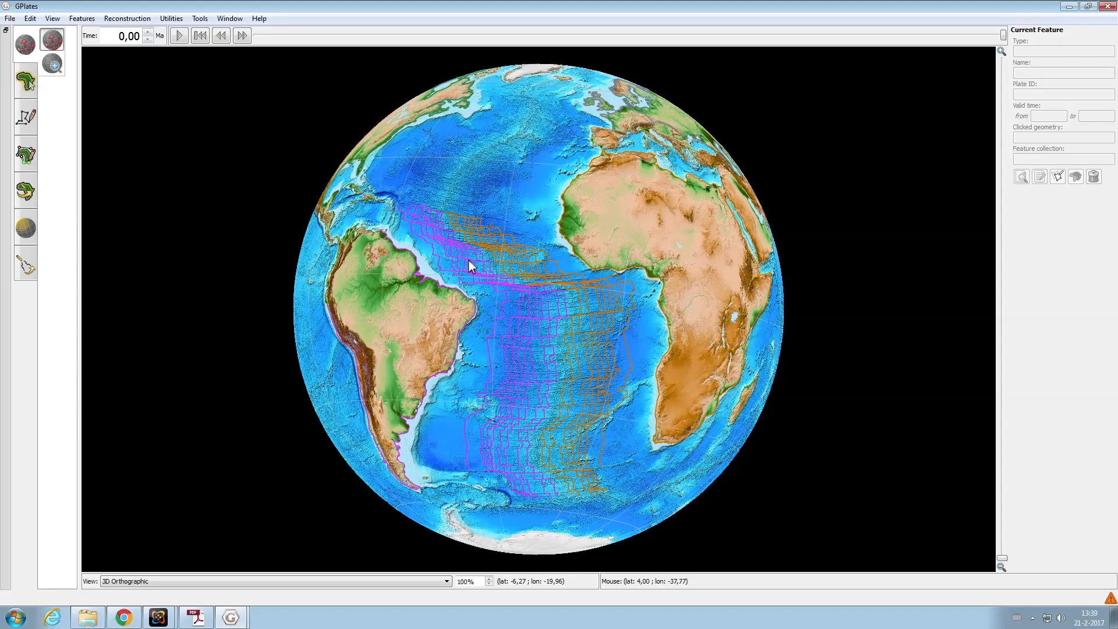
{"action": "left_click_drag", "start_coordinate": [581, 223], "coordinate": [442, 369]}
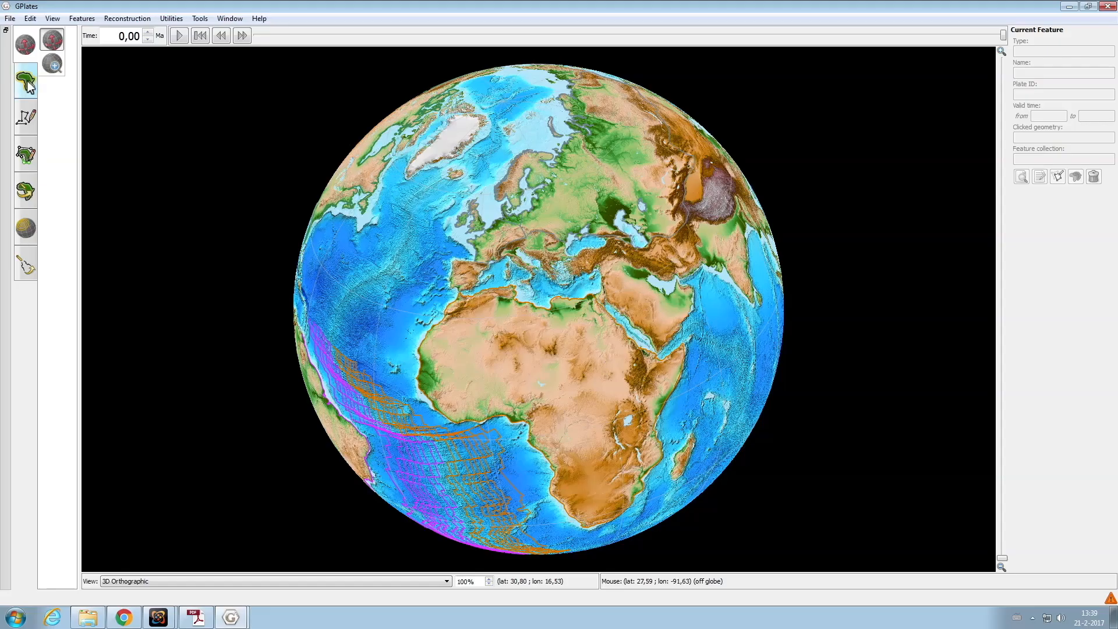
{"action": "left_click", "coordinate": [26, 82]}
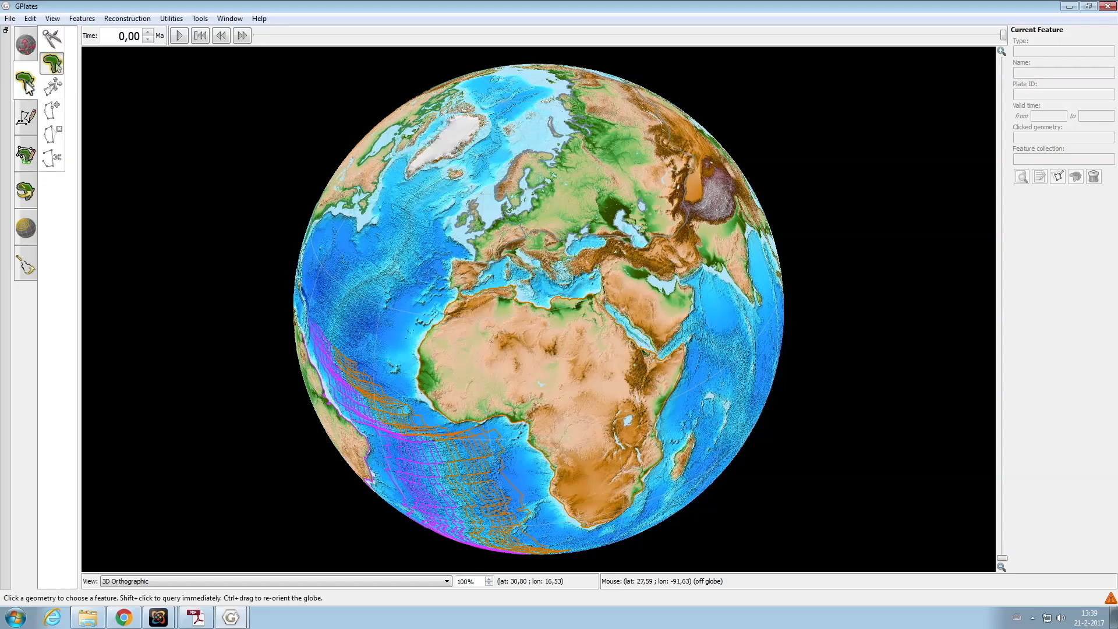
{"action": "left_click", "coordinate": [421, 347]}
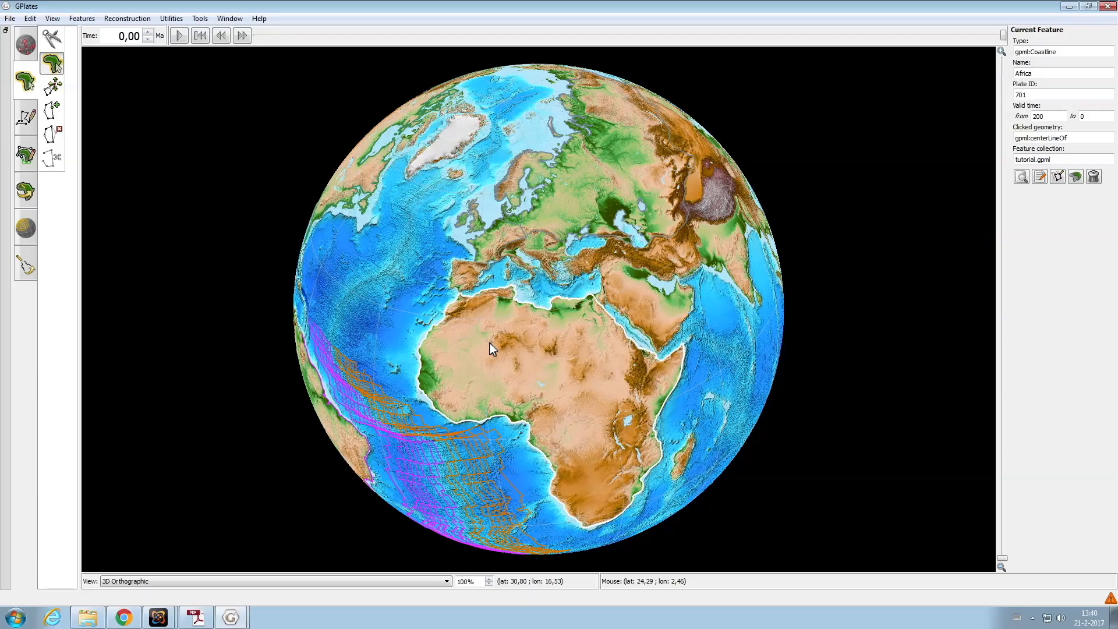
Choose the Central Atlantic isochron nearest to West Africa to query its plate IDs and valid time
{"action": "left_click_drag", "start_coordinate": [610, 209], "coordinate": [550, 326], "text": "ctrl"}
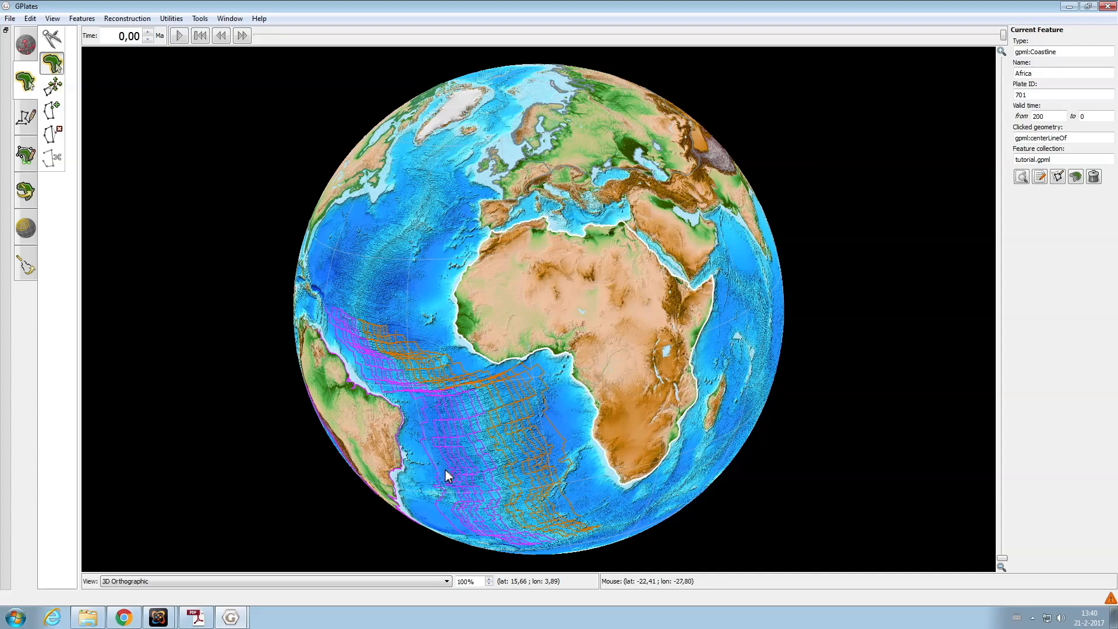
{"action": "left_click", "coordinate": [442, 354]}
{"action": "left_click", "coordinate": [425, 353]}
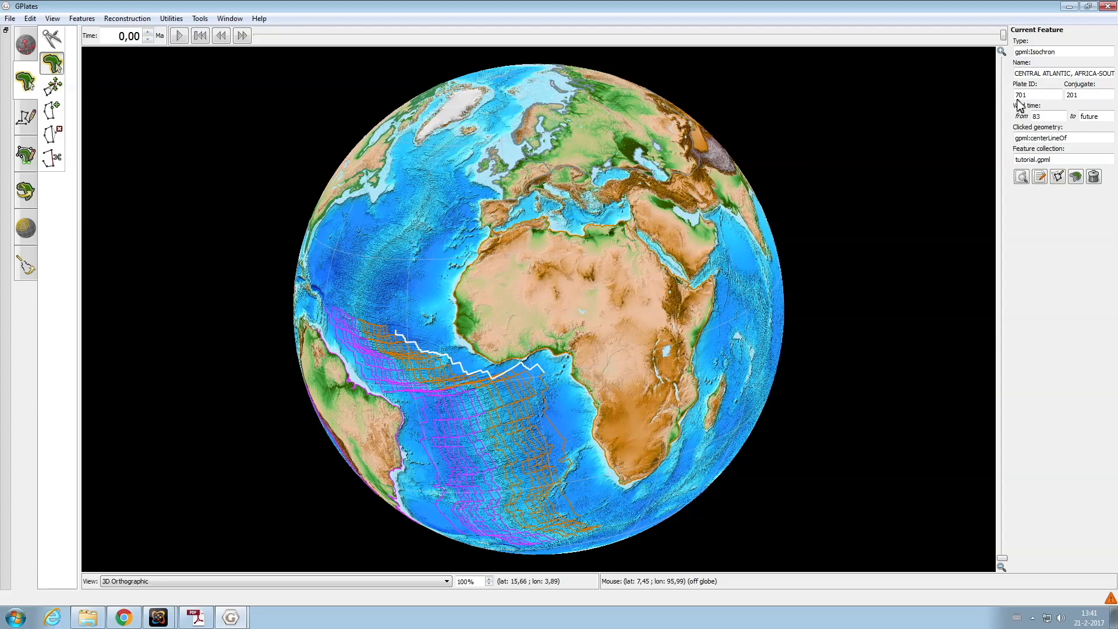
Open the Layers window, toggle the tutorial Reconstructed Geometries layer off and on, and hide the color_etopo1_ice_low raster layer
{"action": "left_click", "coordinate": [229, 19]}
{"action": "left_click", "coordinate": [254, 51]}
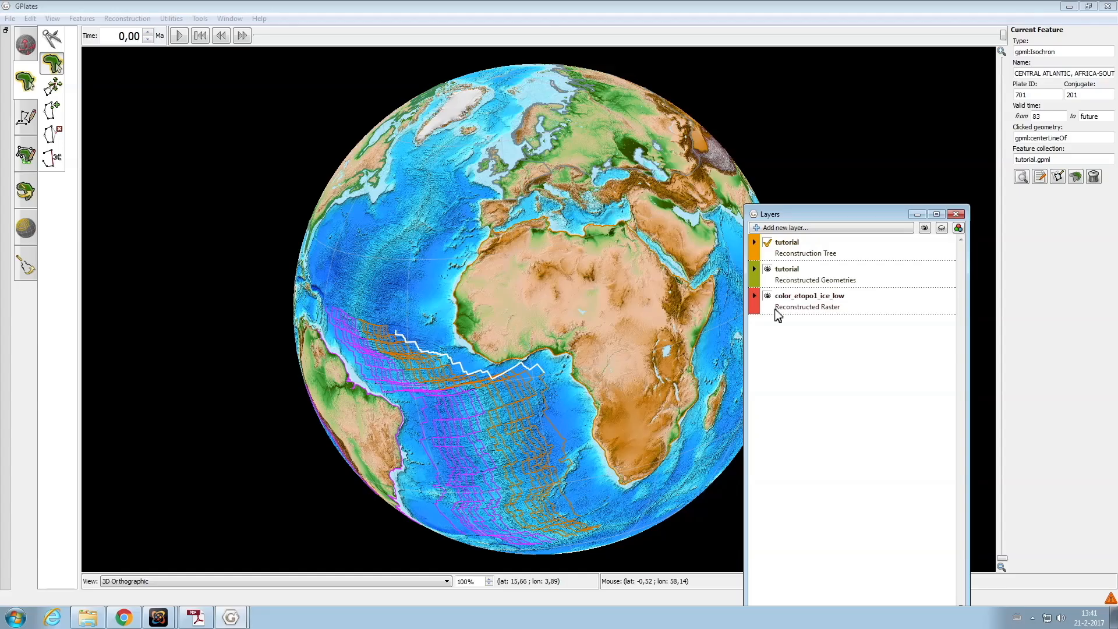
{"action": "left_click", "coordinate": [768, 269]}
{"action": "left_click", "coordinate": [768, 270]}
{"action": "left_click", "coordinate": [767, 296]}
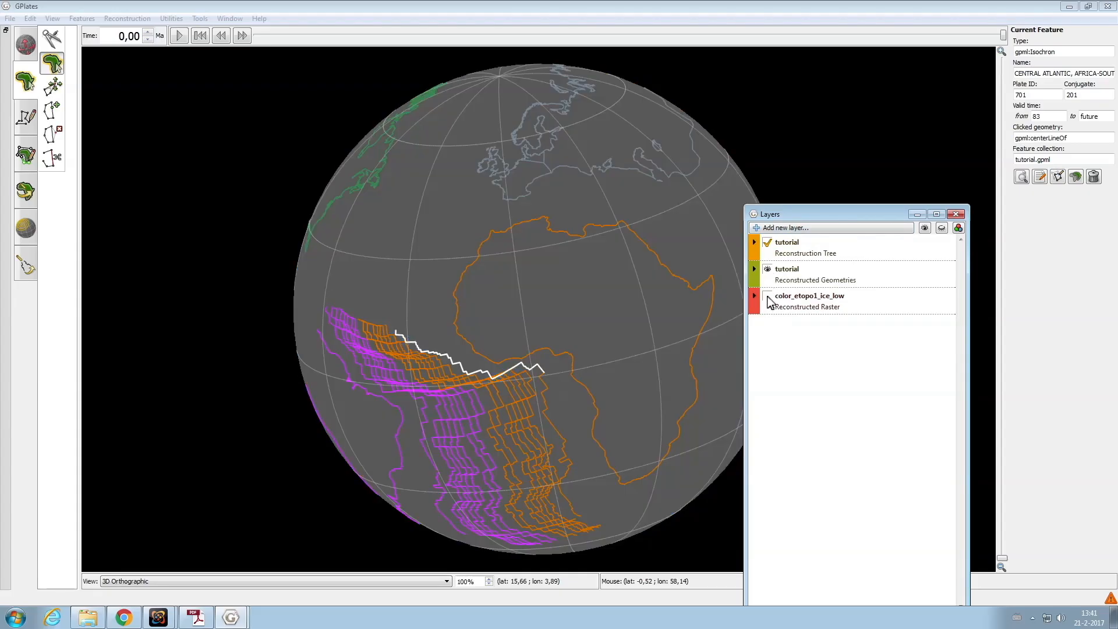
Make the color_etopo1_ice_low raster layer visible again
{"action": "left_click", "coordinate": [767, 295]}
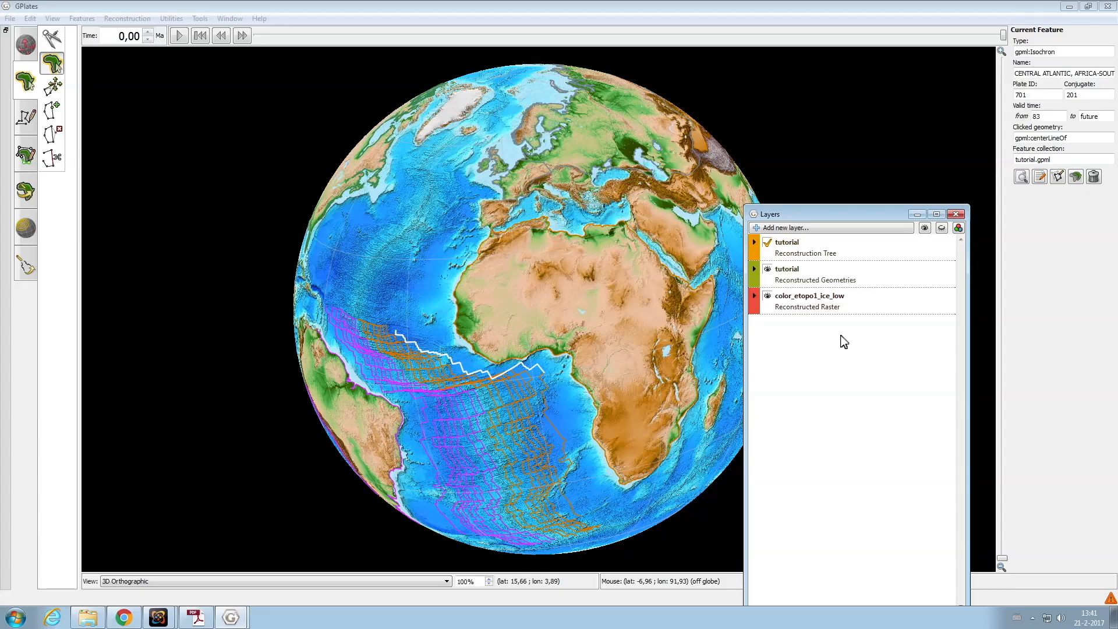
Open tutorial.rot from the root of drive F in Notepad, read through its rotation poles, and close the file and folder windows
{"action": "left_click", "coordinate": [88, 618]}
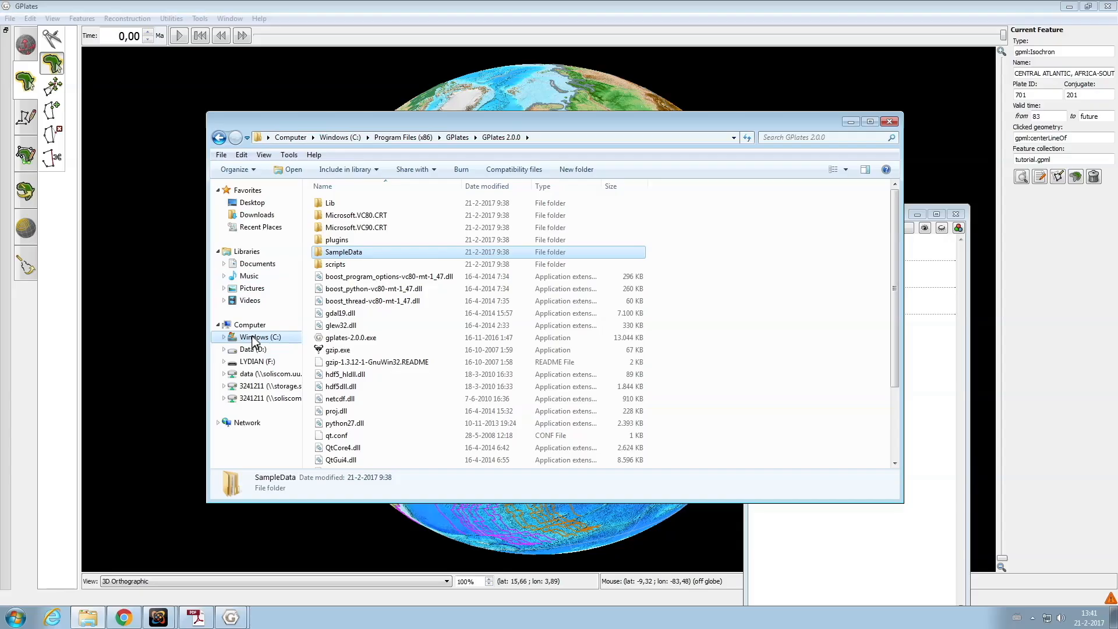
{"action": "left_click", "coordinate": [257, 362]}
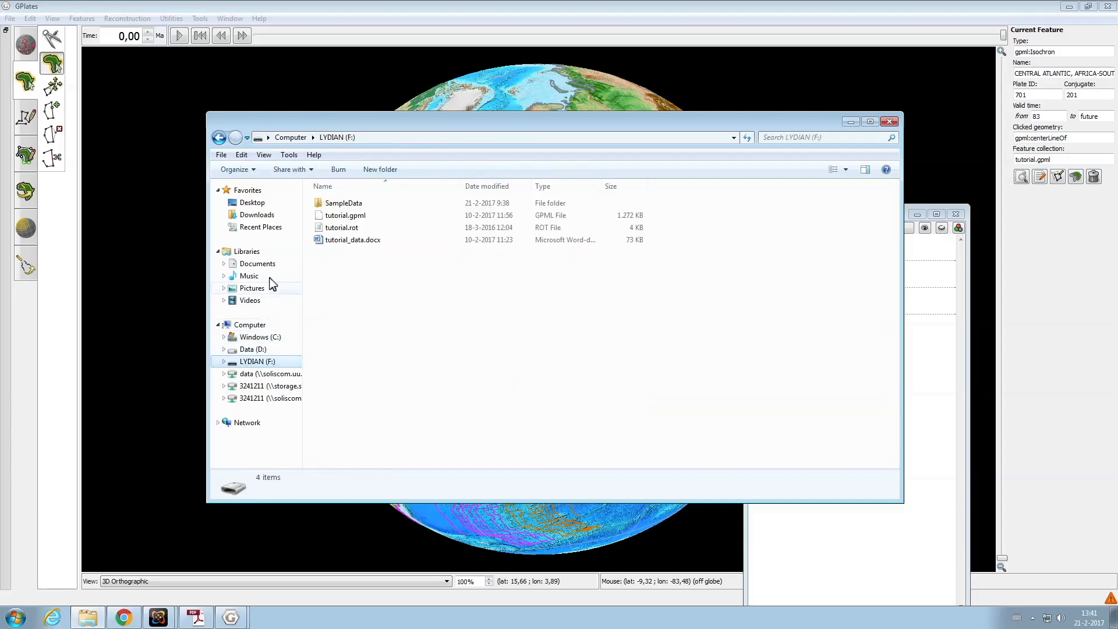
{"action": "right_click", "coordinate": [346, 227]}
{"action": "mouse_move", "coordinate": [372, 268]}
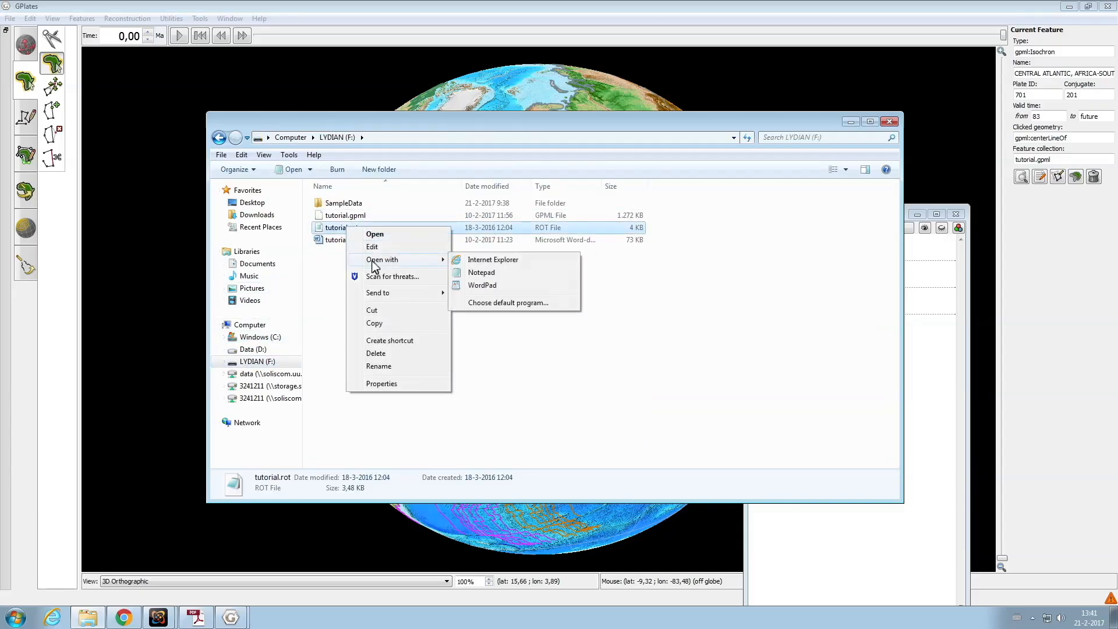
{"action": "left_click", "coordinate": [493, 274]}
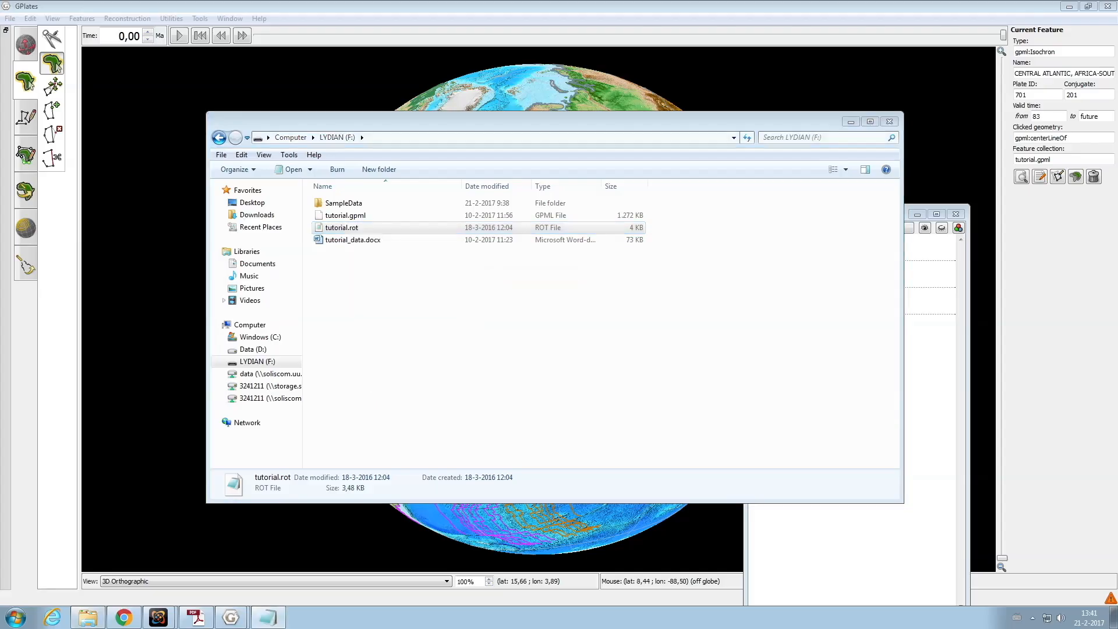
{"action": "left_click_drag", "start_coordinate": [429, 103], "coordinate": [470, 99]}
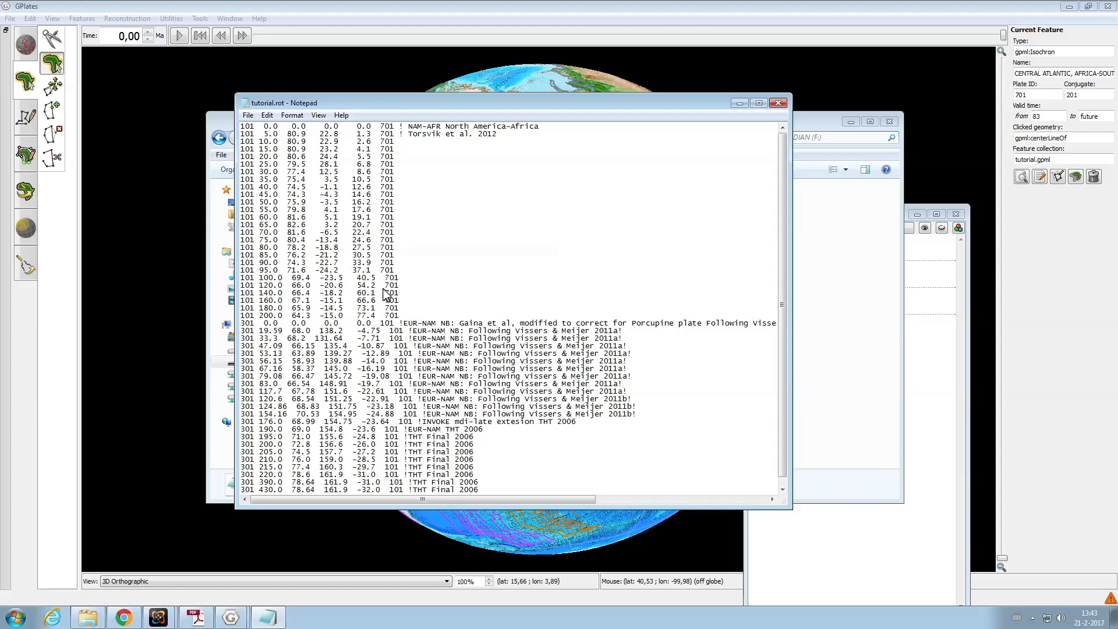
{"action": "left_click", "coordinate": [777, 103]}
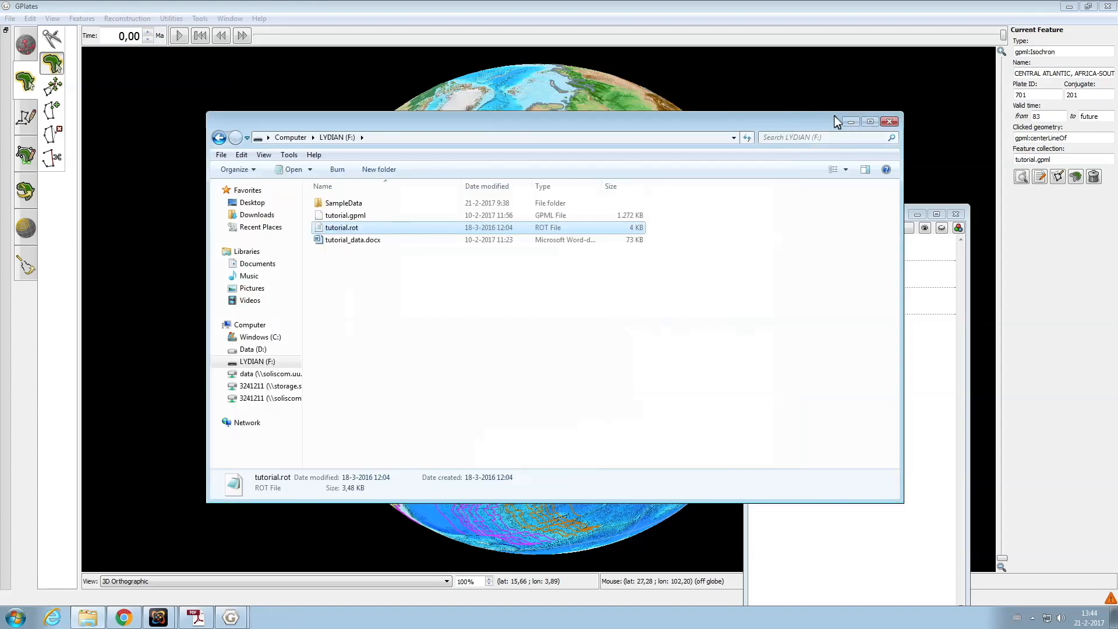
{"action": "left_click", "coordinate": [889, 121]}
Minimise the Layers window and specify plate ID 701 as the anchored plate for the reconstruction
{"action": "left_click_drag", "start_coordinate": [889, 205], "coordinate": [996, 184]}
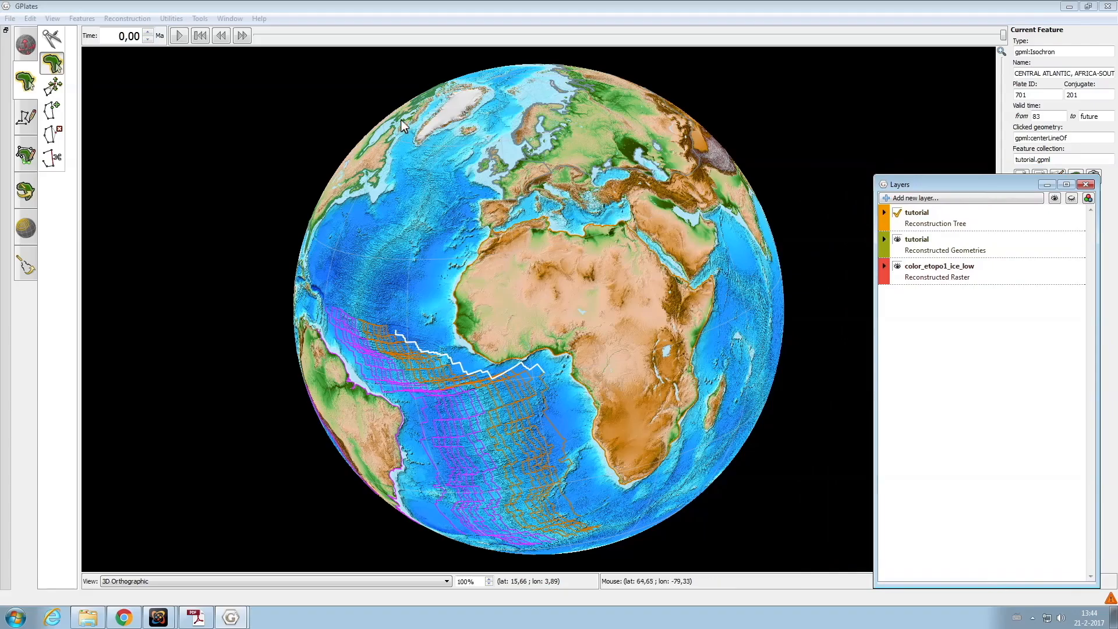
{"action": "left_click", "coordinate": [1046, 184]}
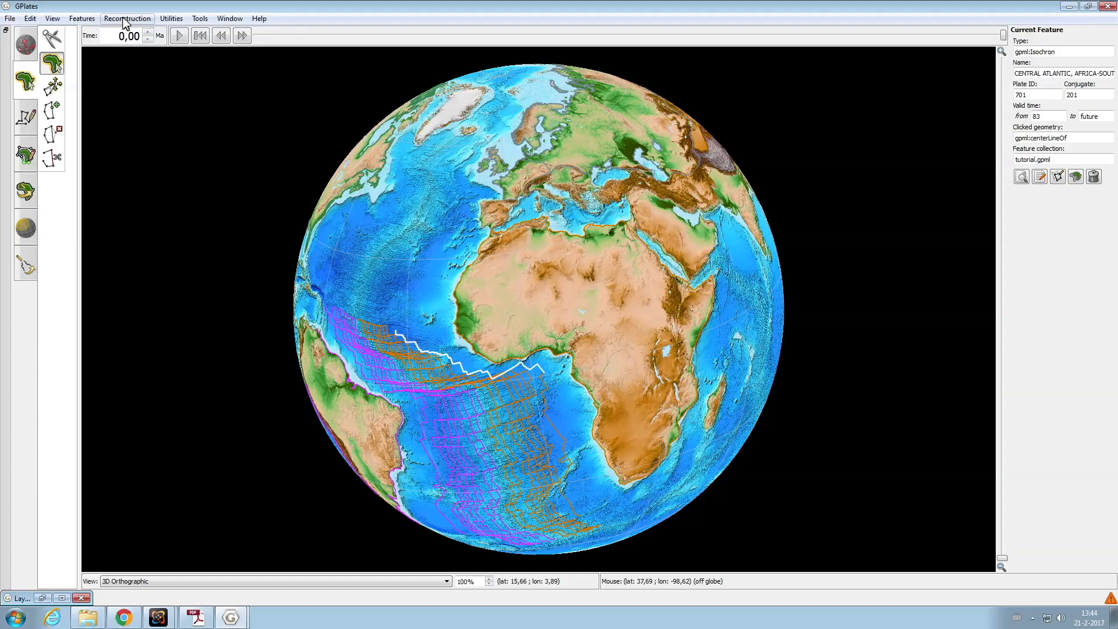
{"action": "left_click", "coordinate": [125, 18]}
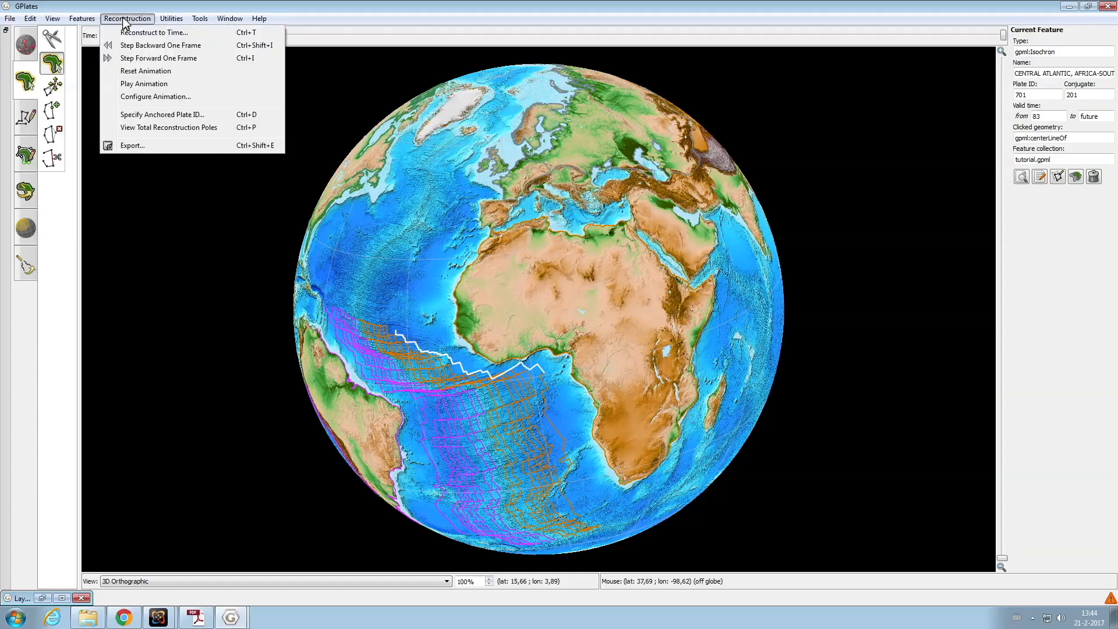
{"action": "left_click", "coordinate": [140, 117]}
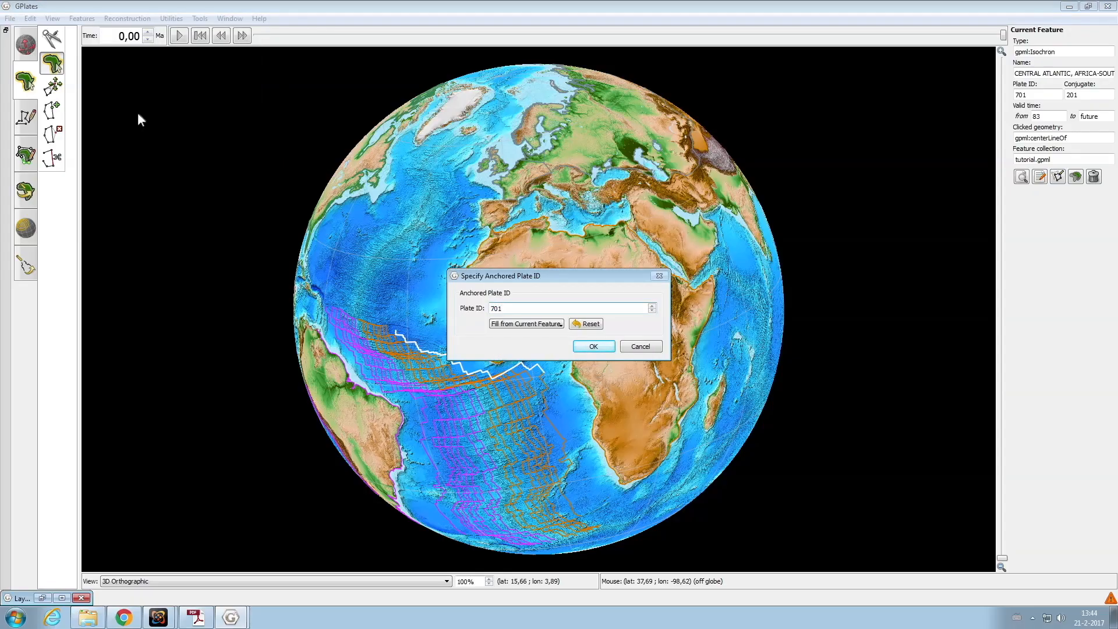
{"action": "key", "text": "Return"}
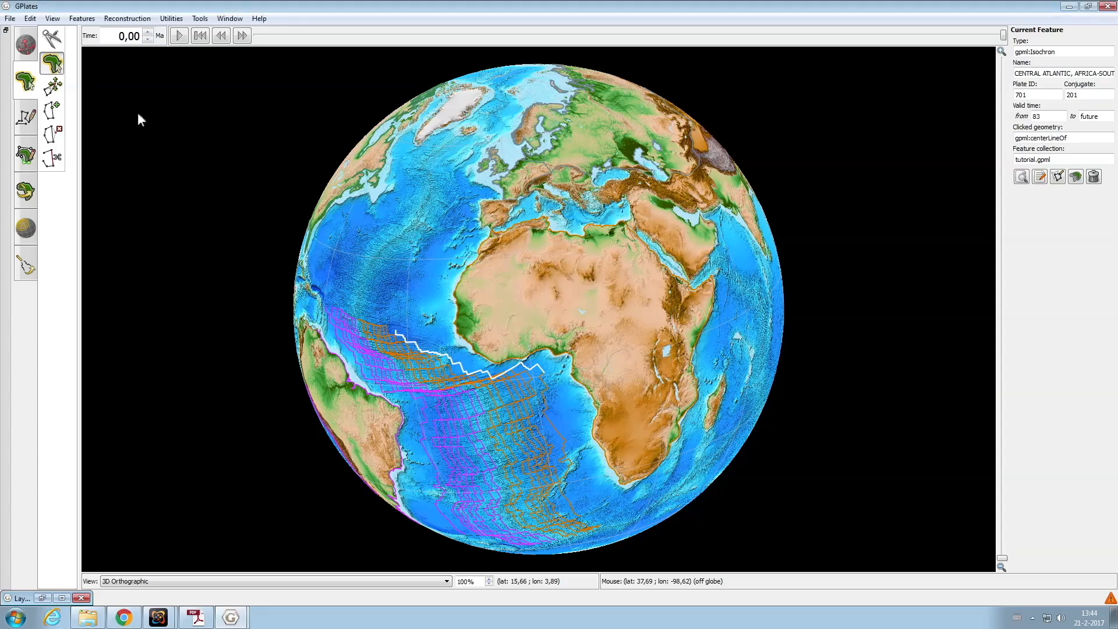
Restore the Layers window, hide the color_etopo1_ice_low raster layer, and minimise the window
{"action": "left_click", "coordinate": [58, 597]}
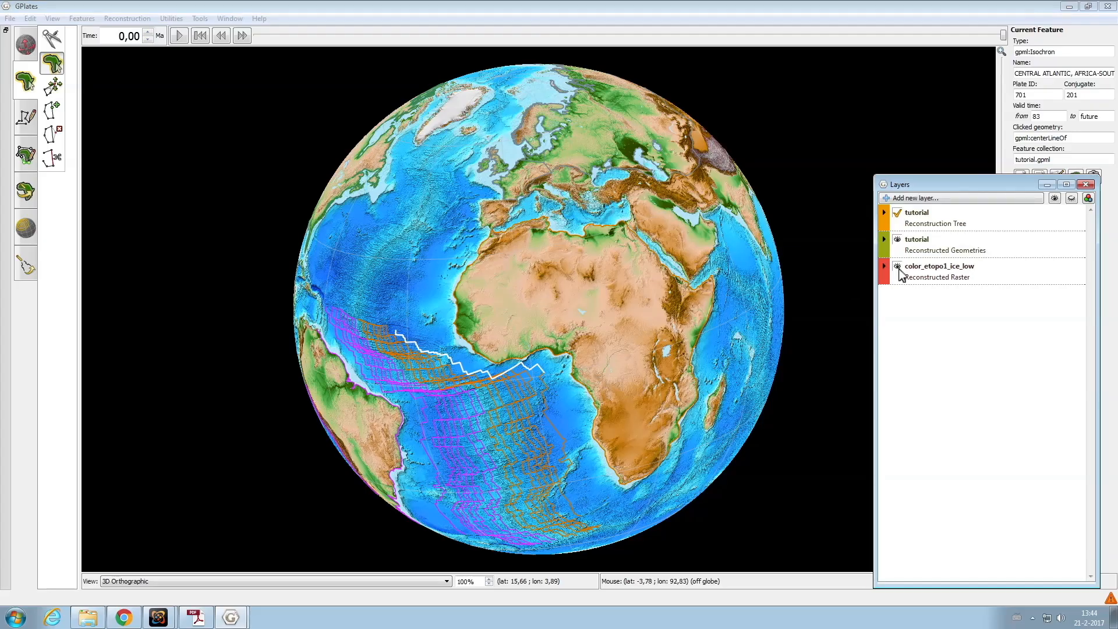
{"action": "left_click", "coordinate": [898, 269]}
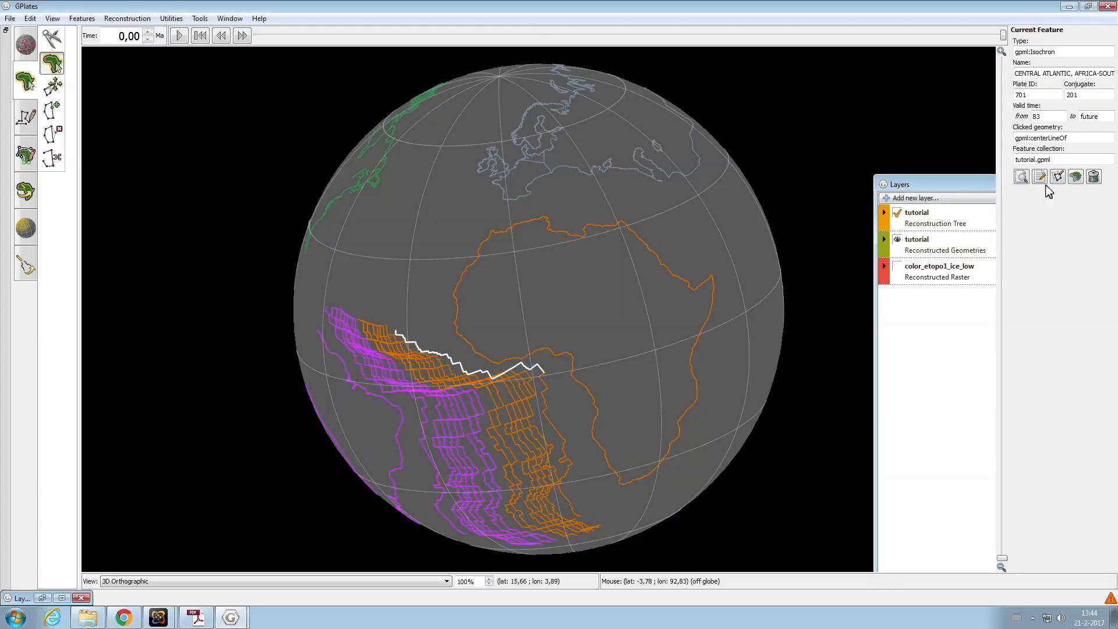
{"action": "left_click", "coordinate": [1046, 184]}
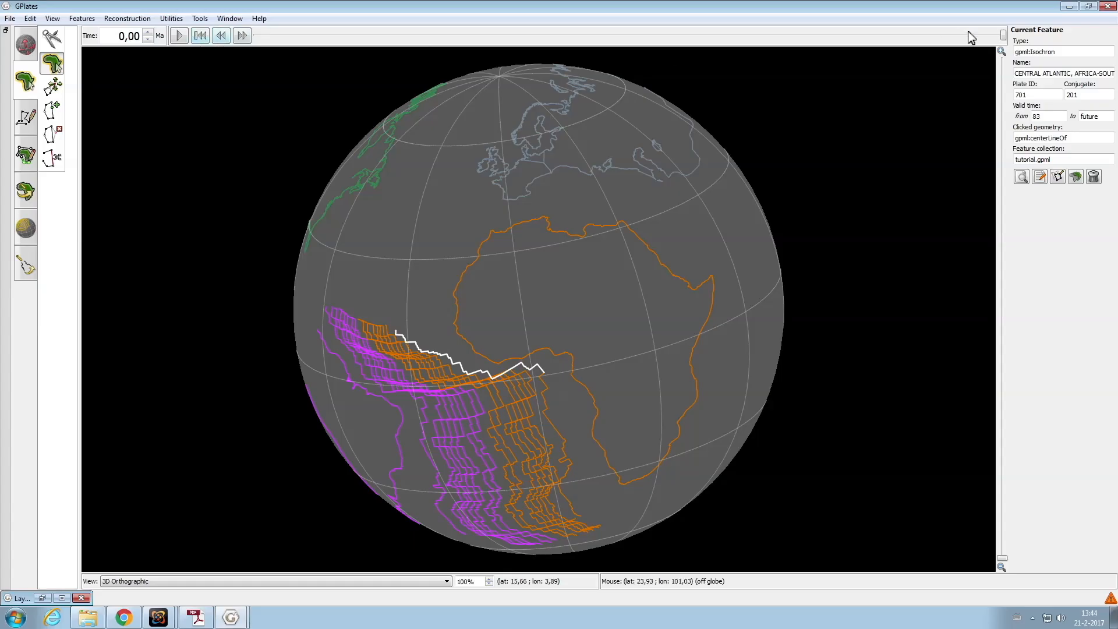
Scrub the reconstruction time back to about 81 Ma and return close to the present to examine the plate motions around the Atlantic
{"action": "left_click_drag", "start_coordinate": [998, 37], "coordinate": [702, 48]}
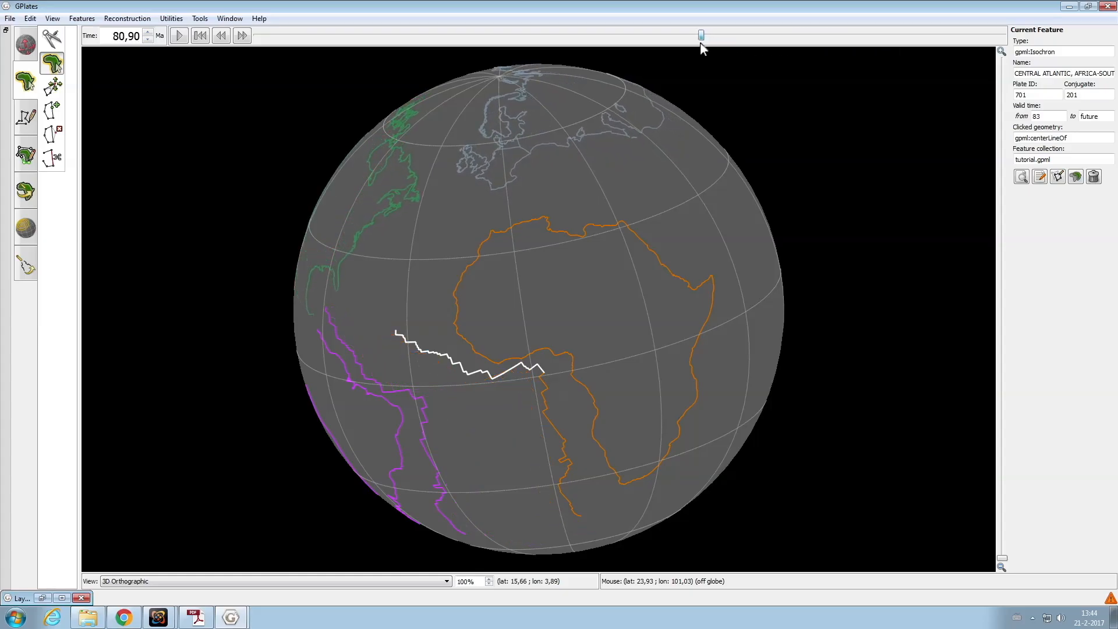
{"action": "left_click_drag", "start_coordinate": [702, 45], "coordinate": [797, 42]}
{"action": "left_click_drag", "start_coordinate": [415, 214], "coordinate": [512, 343], "text": "ctrl"}
{"action": "left_click_drag", "start_coordinate": [811, 37], "coordinate": [1003, 36]}
Set the reconstruction time to exactly 20 Ma
{"action": "left_click_drag", "start_coordinate": [115, 35], "coordinate": [177, 36]}
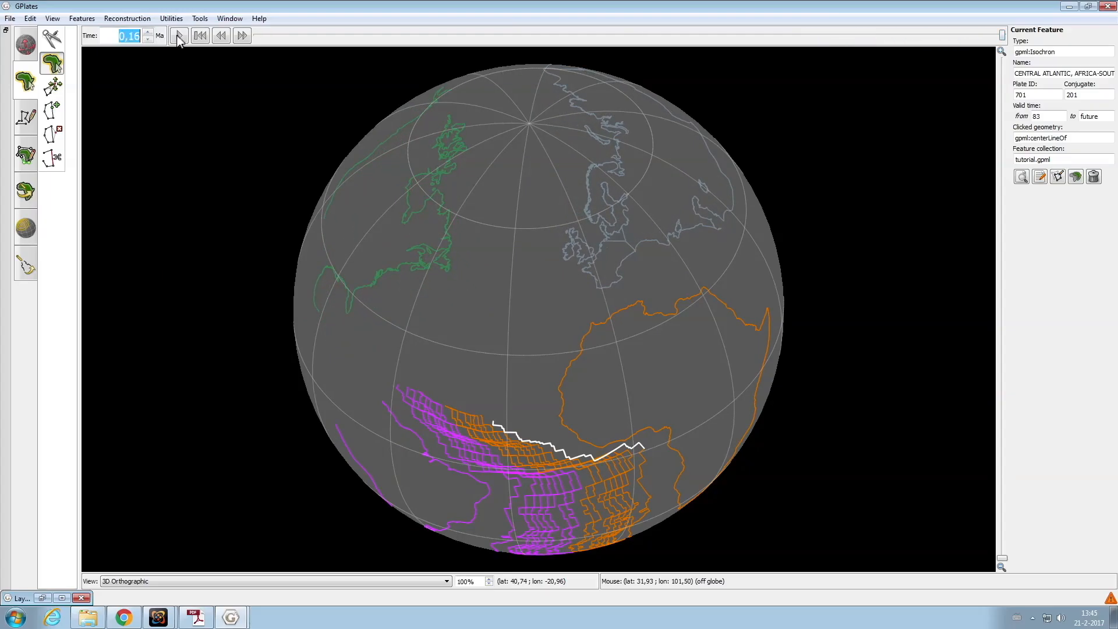
{"action": "type", "text": "20"}
{"action": "key", "text": "Return"}
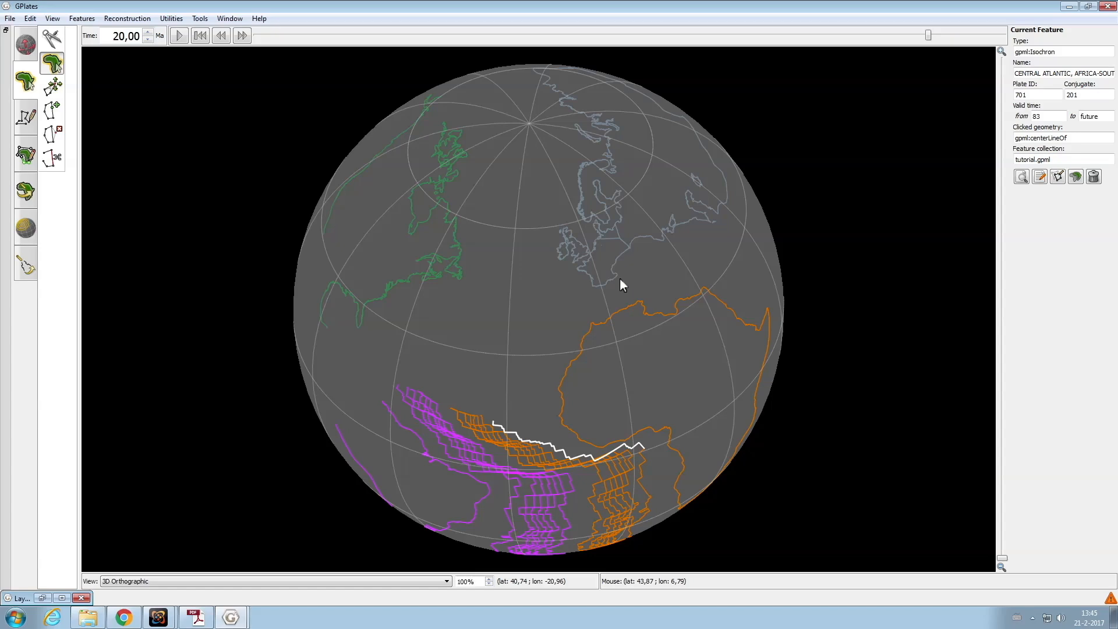
Restore the Layers window, show the color_etopo1_ice_low raster beneath the reconstructed geometries, and minimise the window
{"action": "left_click", "coordinate": [42, 598]}
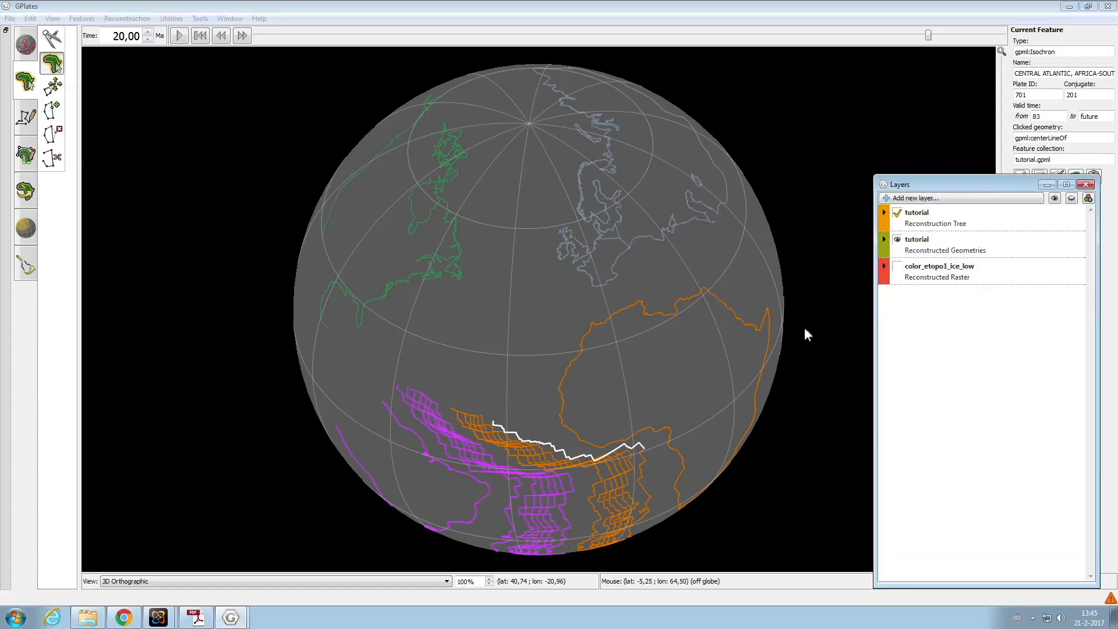
{"action": "left_click", "coordinate": [897, 266]}
{"action": "left_click", "coordinate": [1047, 184]}
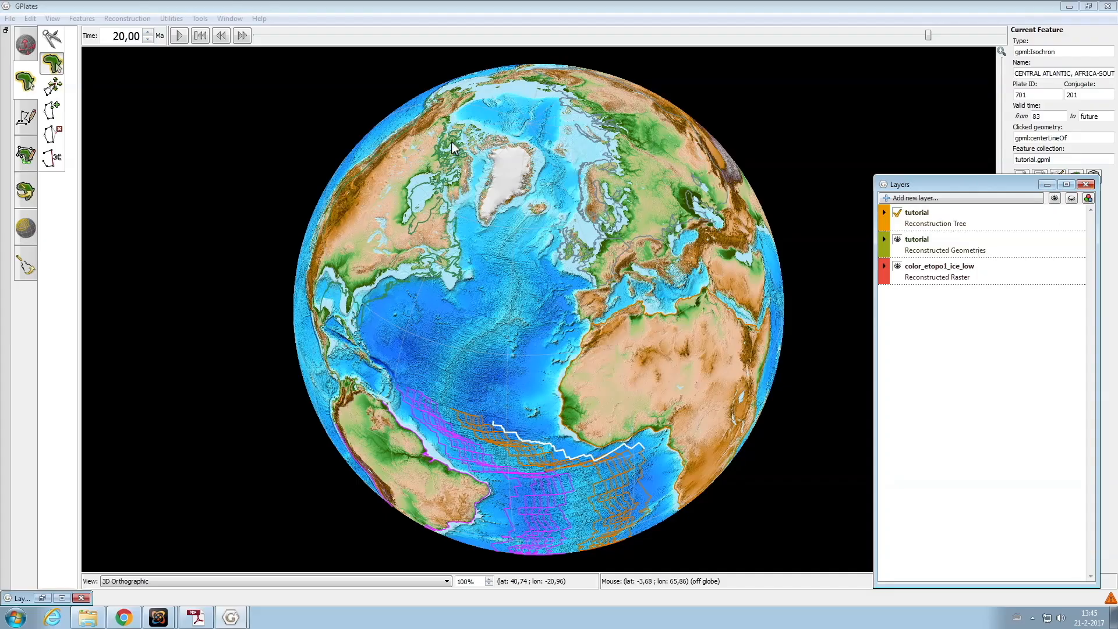
Set the reconstruction time to 0 Ma
{"action": "left_click_drag", "start_coordinate": [112, 37], "coordinate": [181, 48]}
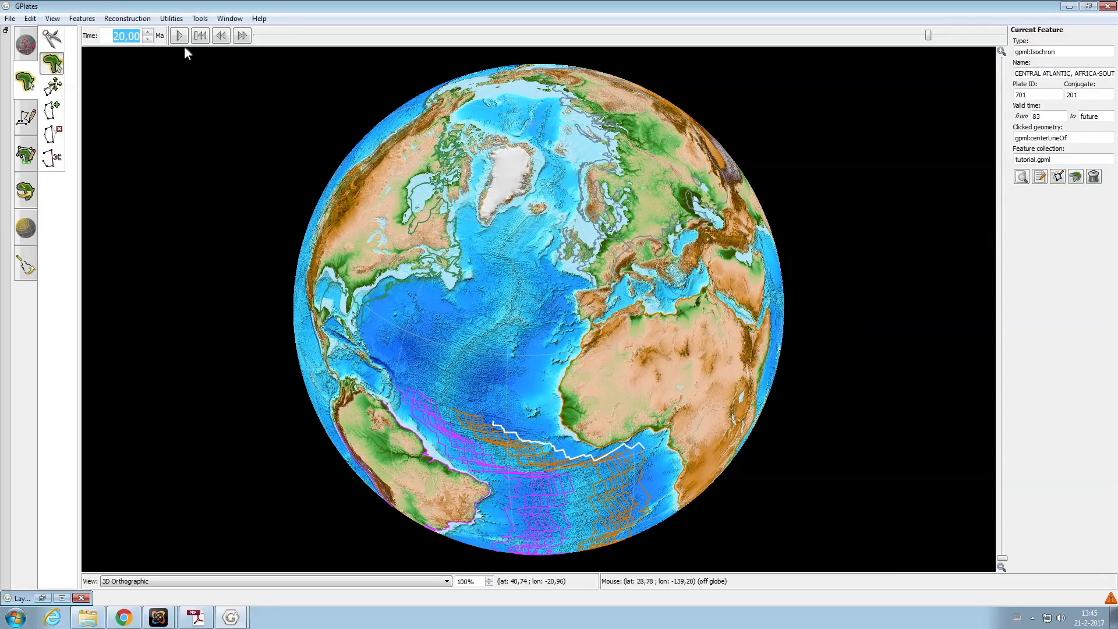
{"action": "type", "text": "0"}
{"action": "key", "text": "Return"}
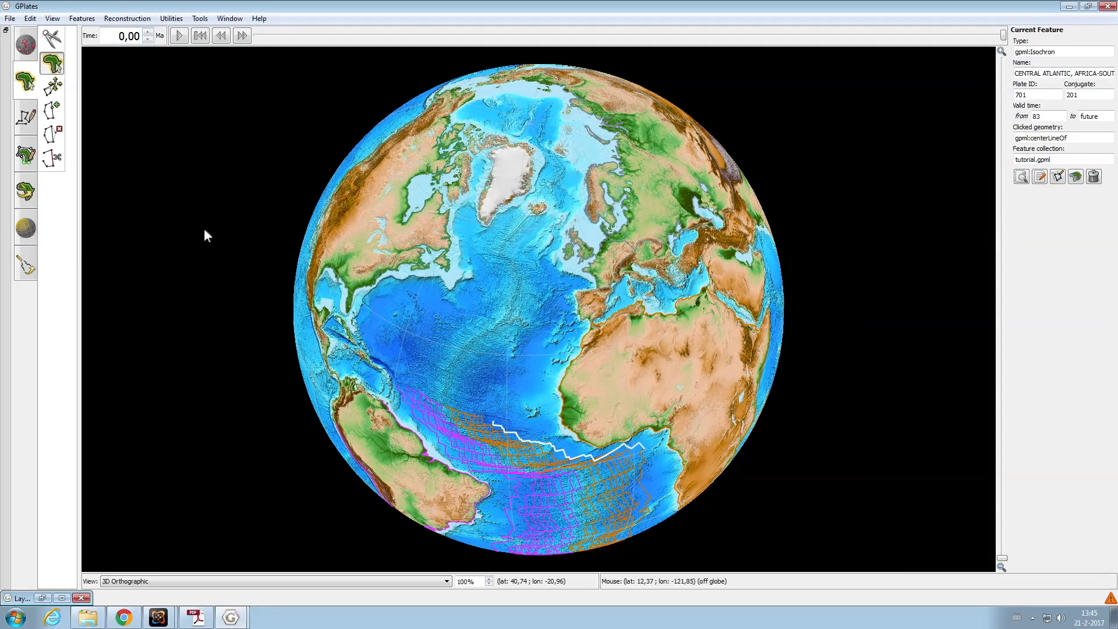
Digitise a new polygon geometry along Iberia's north coast, from the corner of the Bay of Biscay near longitude -1.62 west to about -4.96
{"action": "scroll", "coordinate": [597, 308], "scroll_direction": "up", "scroll_amount": 4}
{"action": "left_click_drag", "start_coordinate": [627, 301], "coordinate": [475, 317]}
{"action": "scroll", "coordinate": [475, 317], "scroll_direction": "up", "scroll_amount": 7}
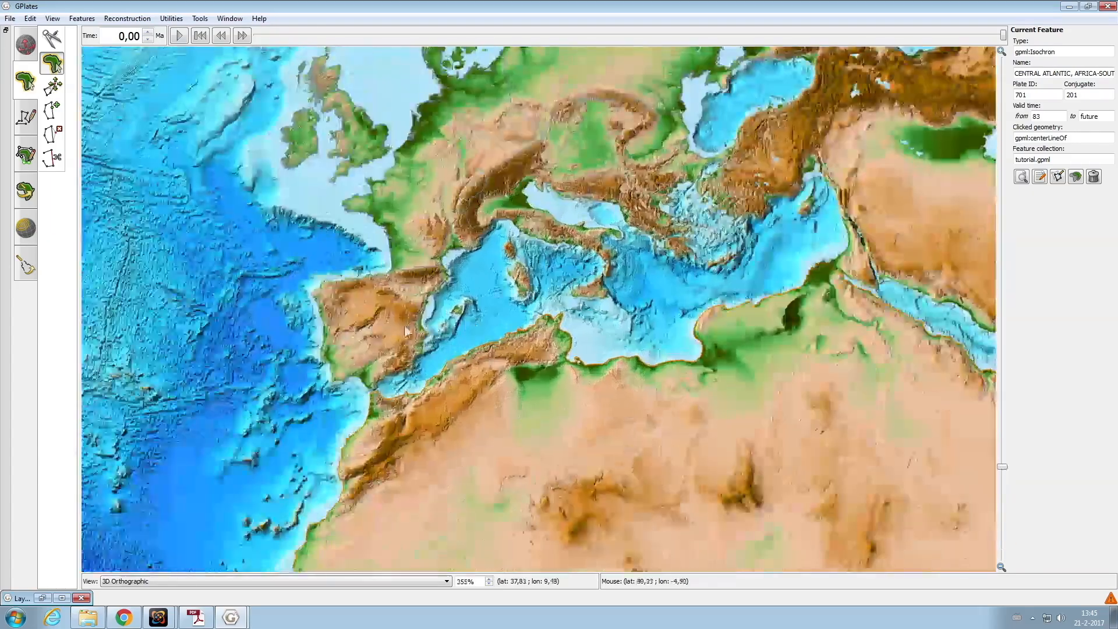
{"action": "left_click_drag", "start_coordinate": [404, 325], "coordinate": [462, 319], "text": "ctrl"}
{"action": "scroll", "coordinate": [434, 320], "scroll_direction": "up", "scroll_amount": 6}
{"action": "left_click_drag", "start_coordinate": [346, 325], "coordinate": [491, 322], "text": "ctrl"}
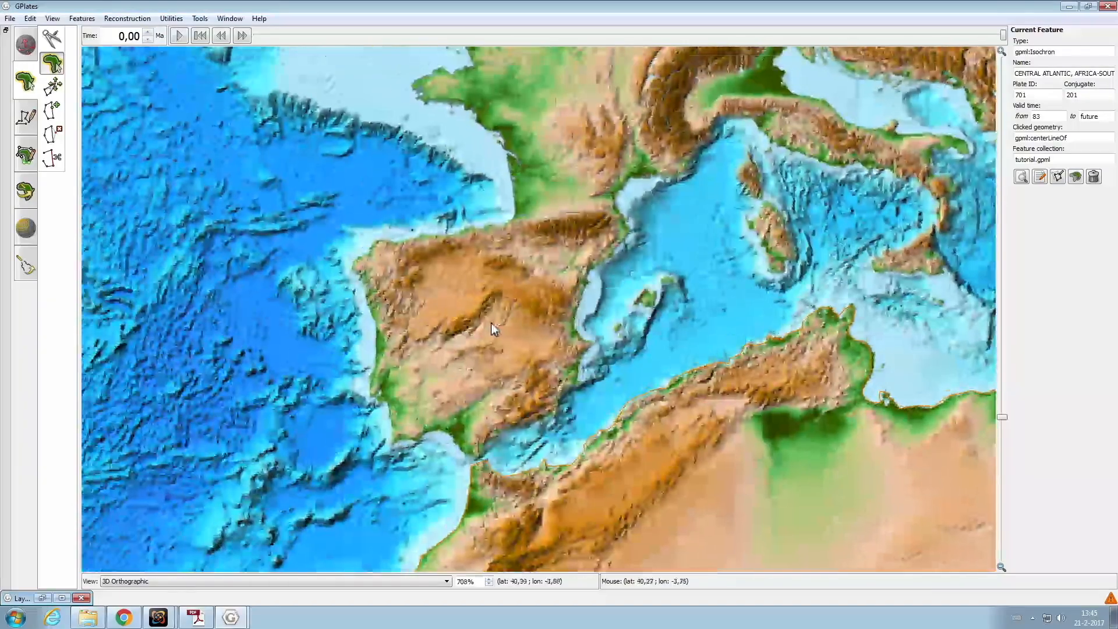
{"action": "scroll", "coordinate": [419, 331], "scroll_direction": "up", "scroll_amount": 3}
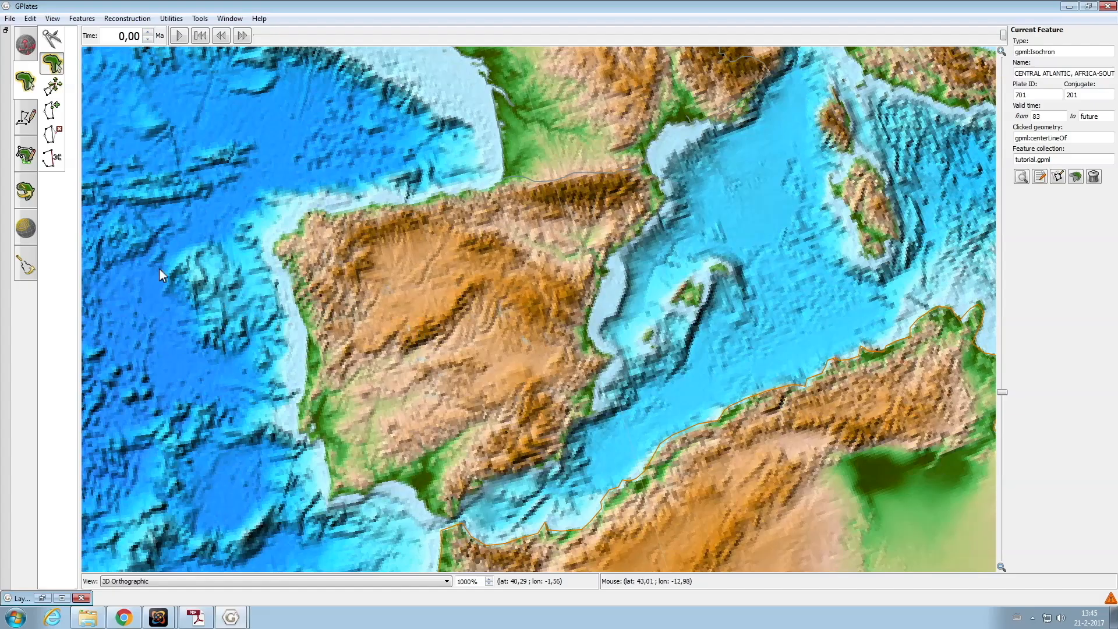
{"action": "left_click", "coordinate": [26, 119]}
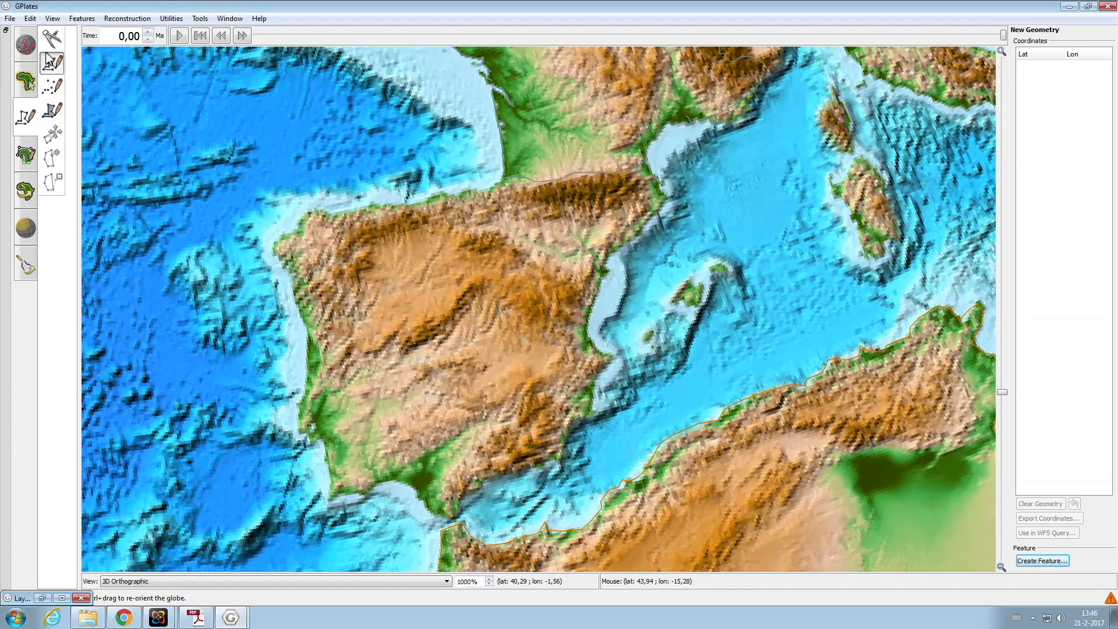
{"action": "left_click", "coordinate": [52, 114]}
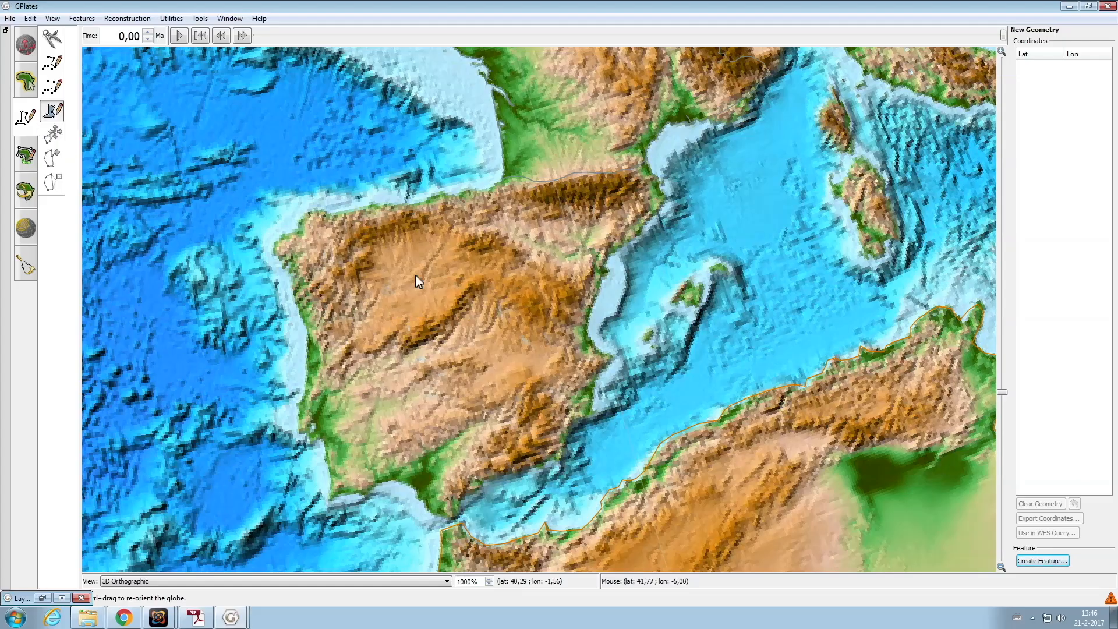
{"action": "scroll", "coordinate": [491, 190], "scroll_direction": "up", "scroll_amount": 4}
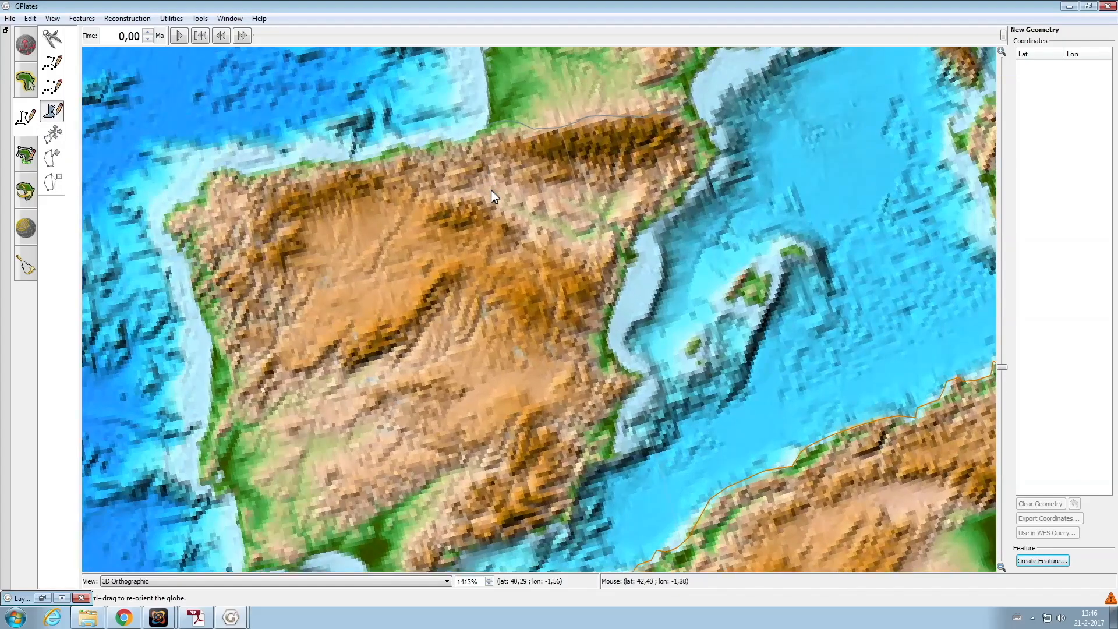
{"action": "scroll", "coordinate": [473, 163], "scroll_direction": "up", "scroll_amount": 6}
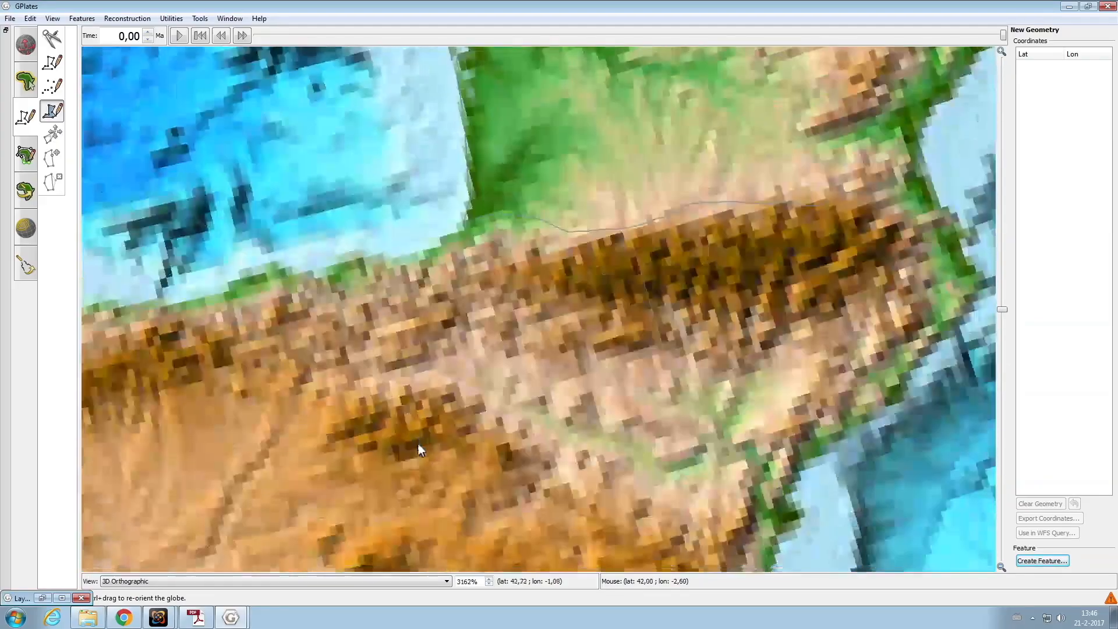
{"action": "left_click_drag", "start_coordinate": [402, 272], "coordinate": [471, 282], "text": "ctrl"}
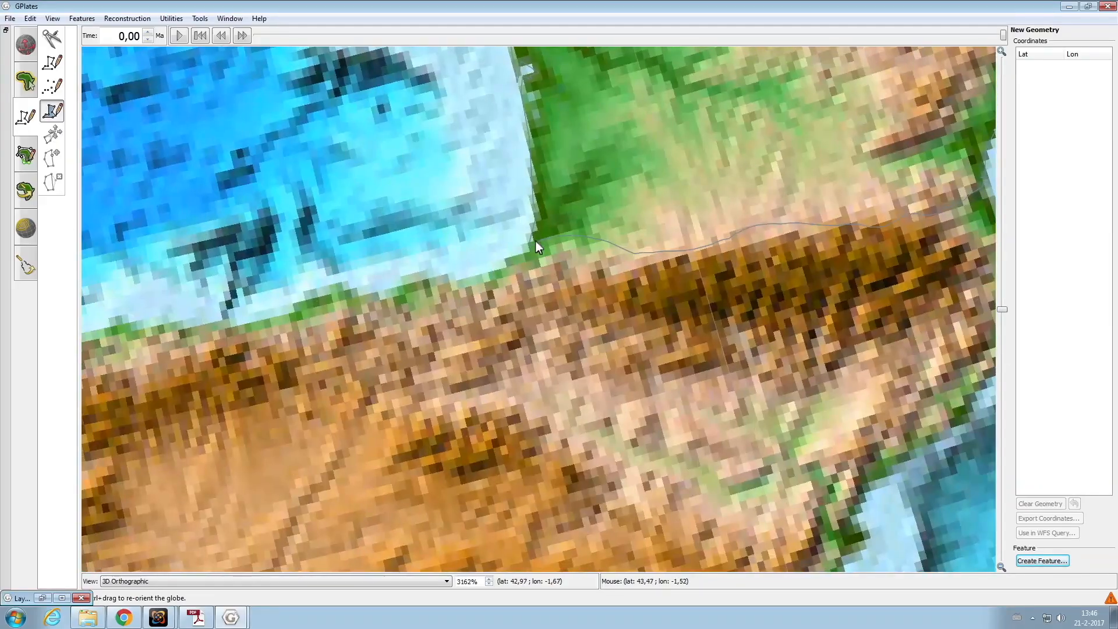
{"action": "left_click", "coordinate": [525, 242]}
{"action": "left_click", "coordinate": [481, 274]}
{"action": "left_click", "coordinate": [445, 274]}
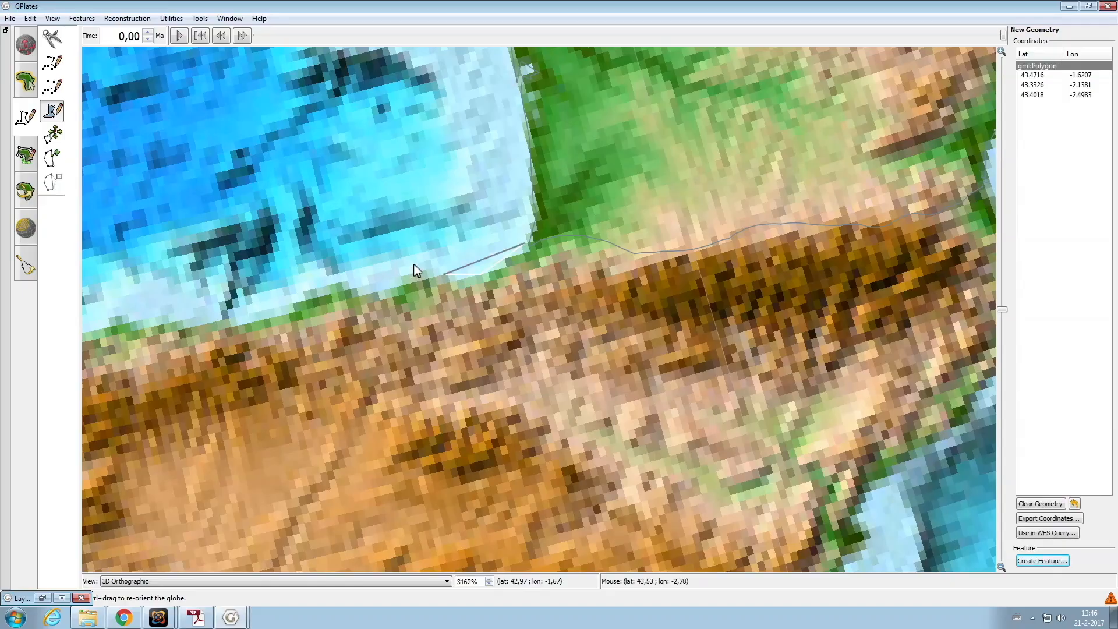
{"action": "left_click", "coordinate": [413, 264]}
{"action": "left_click", "coordinate": [397, 285]}
{"action": "left_click", "coordinate": [380, 296]}
{"action": "left_click", "coordinate": [347, 283]}
{"action": "left_click", "coordinate": [312, 282]}
{"action": "left_click", "coordinate": [300, 298]}
{"action": "left_click", "coordinate": [281, 314]}
{"action": "left_click", "coordinate": [207, 324]}
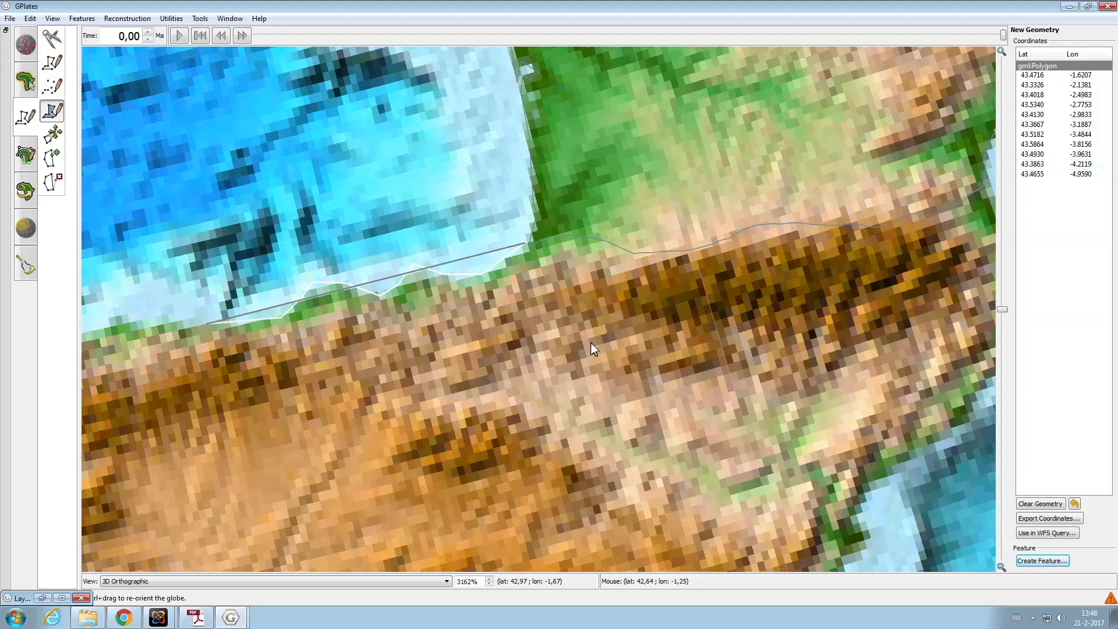
Extend the polygon along the rest of Iberia's north coast and around Galicia to about latitude 43.17, longitude -9.15
{"action": "left_click_drag", "start_coordinate": [211, 368], "coordinate": [532, 381], "text": "ctrl"}
{"action": "left_click", "coordinate": [471, 333]}
{"action": "left_click", "coordinate": [428, 329]}
{"action": "left_click", "coordinate": [351, 361]}
{"action": "left_click", "coordinate": [320, 360]}
{"action": "left_click", "coordinate": [256, 351]}
{"action": "left_click_drag", "start_coordinate": [226, 362], "coordinate": [442, 263], "text": "ctrl"}
{"action": "left_click", "coordinate": [453, 234]}
{"action": "left_click", "coordinate": [429, 268]}
{"action": "left_click", "coordinate": [425, 278]}
{"action": "left_click", "coordinate": [383, 298]}
{"action": "left_click", "coordinate": [365, 320]}
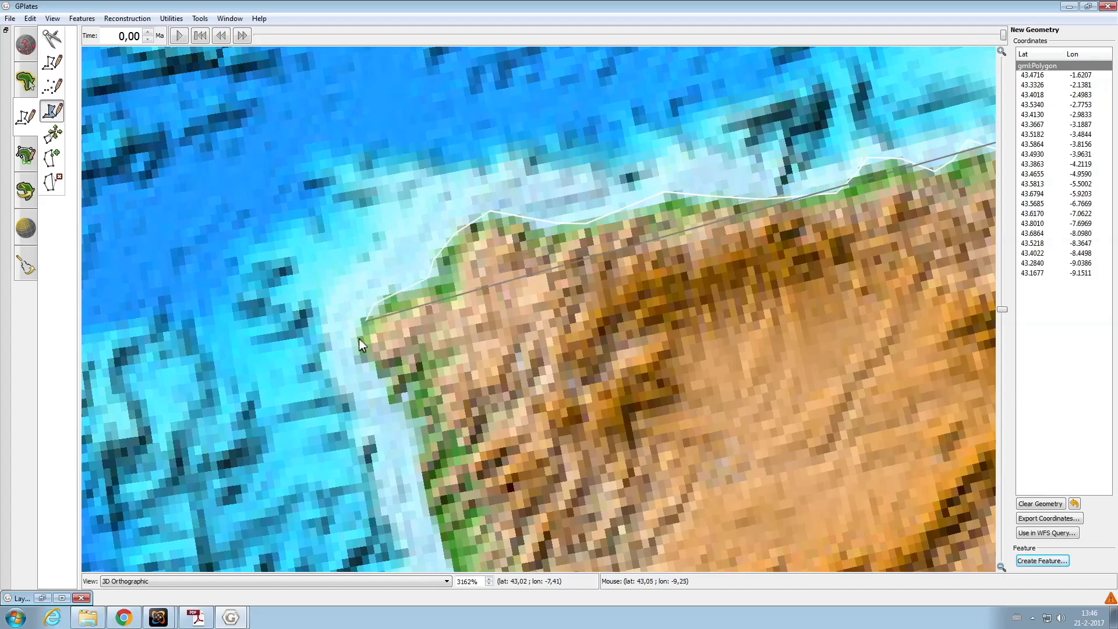
Continue the polygon down Iberia's west coast from Galicia to about latitude 40.75, longitude -8.72
{"action": "left_click", "coordinate": [357, 368]}
{"action": "left_click", "coordinate": [398, 387]}
{"action": "left_click_drag", "start_coordinate": [398, 386], "coordinate": [330, 243], "text": "ctrl"}
{"action": "left_click", "coordinate": [330, 244]}
{"action": "left_click", "coordinate": [345, 327]}
{"action": "left_click", "coordinate": [364, 382]}
{"action": "left_click", "coordinate": [379, 407]}
{"action": "left_click", "coordinate": [377, 437]}
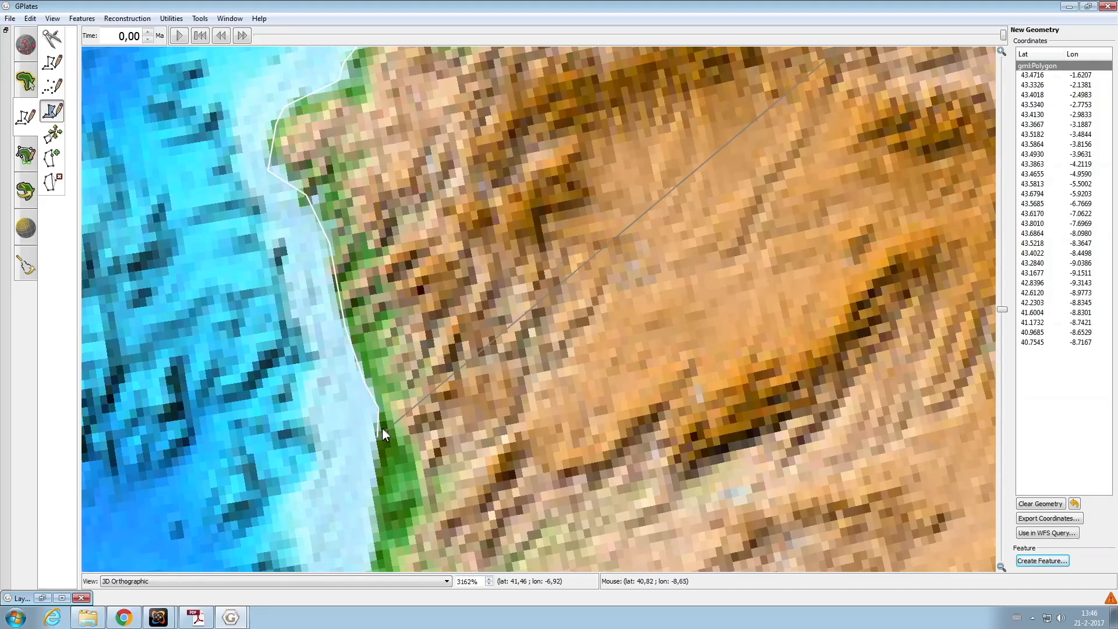
Trace the polygon further south along central Portugal's coast to about latitude 39.03, longitude -9.43
{"action": "left_click", "coordinate": [372, 488]}
{"action": "left_click_drag", "start_coordinate": [425, 519], "coordinate": [409, 341], "text": "ctrl"}
{"action": "left_click", "coordinate": [352, 348]}
{"action": "left_click", "coordinate": [348, 380]}
{"action": "left_click", "coordinate": [337, 431]}
{"action": "left_click", "coordinate": [324, 459]}
{"action": "left_click", "coordinate": [323, 499]}
Continue the polygon past the Lisbon and Setúbal coast and down southwest Portugal to about latitude 37.28, longitude -8.91
{"action": "left_click_drag", "start_coordinate": [452, 518], "coordinate": [384, 332], "text": "ctrl"}
{"action": "left_click", "coordinate": [280, 347]}
{"action": "left_click", "coordinate": [299, 370]}
{"action": "left_click", "coordinate": [310, 388]}
{"action": "left_click", "coordinate": [334, 368]}
{"action": "left_click", "coordinate": [348, 381]}
{"action": "left_click", "coordinate": [360, 440]}
{"action": "left_click", "coordinate": [369, 512]}
{"action": "left_click_drag", "start_coordinate": [370, 512], "coordinate": [360, 375], "text": "ctrl"}
{"action": "left_click", "coordinate": [345, 366]}
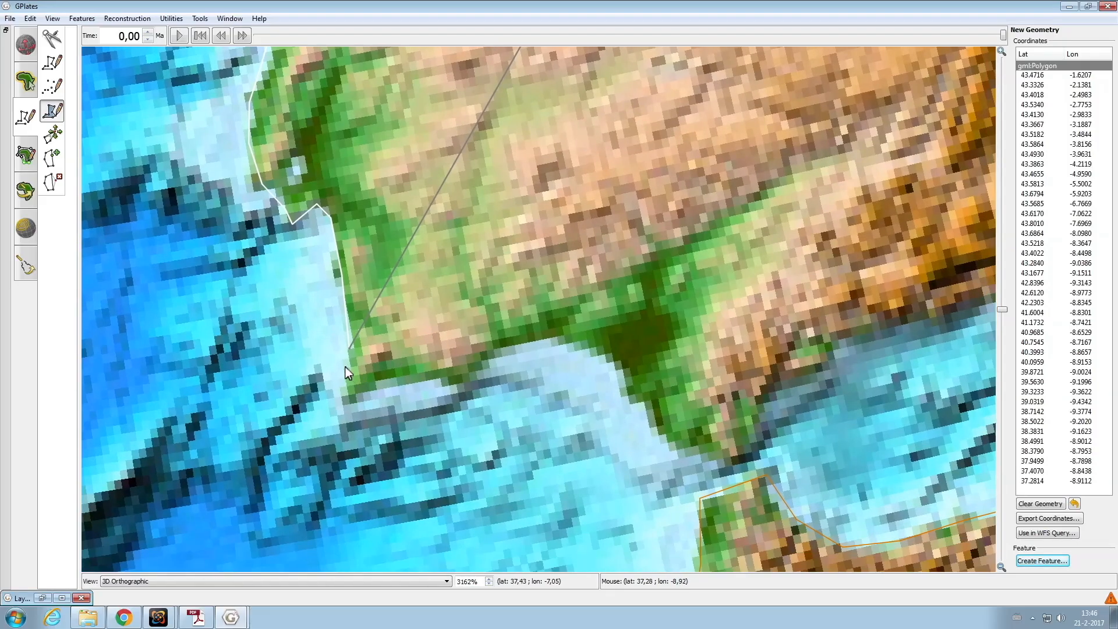
Trace the polygon around Portugal's southwest cape and east along the Algarve coast to about latitude 37.18, longitude -6.81
{"action": "left_click", "coordinate": [347, 401]}
{"action": "left_click", "coordinate": [358, 397]}
{"action": "left_click", "coordinate": [391, 377]}
{"action": "left_click", "coordinate": [427, 379]}
{"action": "left_click", "coordinate": [453, 388]}
{"action": "left_click", "coordinate": [472, 399]}
{"action": "left_click", "coordinate": [494, 351]}
{"action": "left_click", "coordinate": [530, 340]}
{"action": "left_click", "coordinate": [570, 336]}
Extend the polygon along the Gulf of Cádiz and around Gibraltar to about latitude 36.51, longitude -5.06
{"action": "left_click", "coordinate": [600, 357]}
{"action": "left_click", "coordinate": [622, 379]}
{"action": "left_click", "coordinate": [644, 406]}
{"action": "left_click", "coordinate": [673, 441]}
{"action": "left_click", "coordinate": [736, 461]}
{"action": "left_click", "coordinate": [759, 451]}
{"action": "left_click", "coordinate": [773, 432]}
{"action": "left_click", "coordinate": [766, 402]}
{"action": "left_click", "coordinate": [771, 385]}
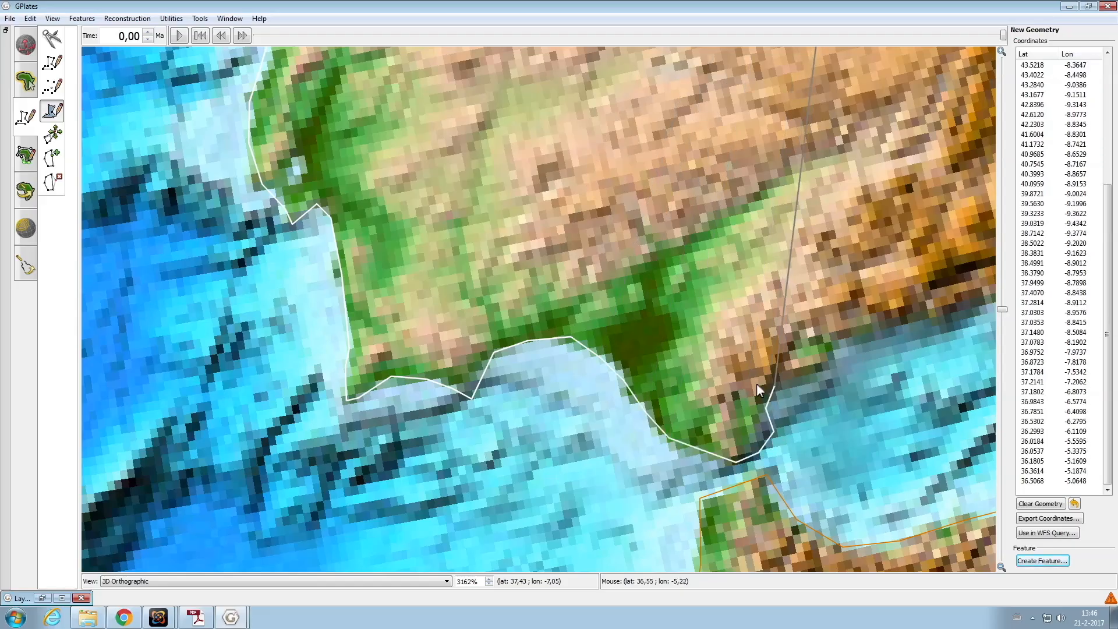
Continue the polygon east along Spain's south coast past Málaga to about latitude 36.66, longitude -3.30
{"action": "left_click_drag", "start_coordinate": [880, 389], "coordinate": [393, 380]}
{"action": "left_click", "coordinate": [390, 363]}
{"action": "left_click", "coordinate": [419, 359]}
{"action": "left_click", "coordinate": [440, 334]}
{"action": "left_click", "coordinate": [460, 315]}
{"action": "left_click", "coordinate": [491, 302]}
{"action": "left_click", "coordinate": [521, 307]}
{"action": "left_click", "coordinate": [554, 312]}
Trace the polygon around Spain's southeast corner near Almería to about latitude 37.29, longitude -1.66
{"action": "left_click", "coordinate": [583, 300]}
{"action": "left_click", "coordinate": [609, 291]}
{"action": "left_click", "coordinate": [636, 280]}
{"action": "left_click", "coordinate": [649, 257]}
{"action": "left_click", "coordinate": [674, 269]}
{"action": "left_click", "coordinate": [686, 239]}
{"action": "left_click_drag", "start_coordinate": [686, 238], "coordinate": [446, 439], "text": "ctrl"}
{"action": "left_click", "coordinate": [438, 399]}
{"action": "left_click", "coordinate": [438, 399]}
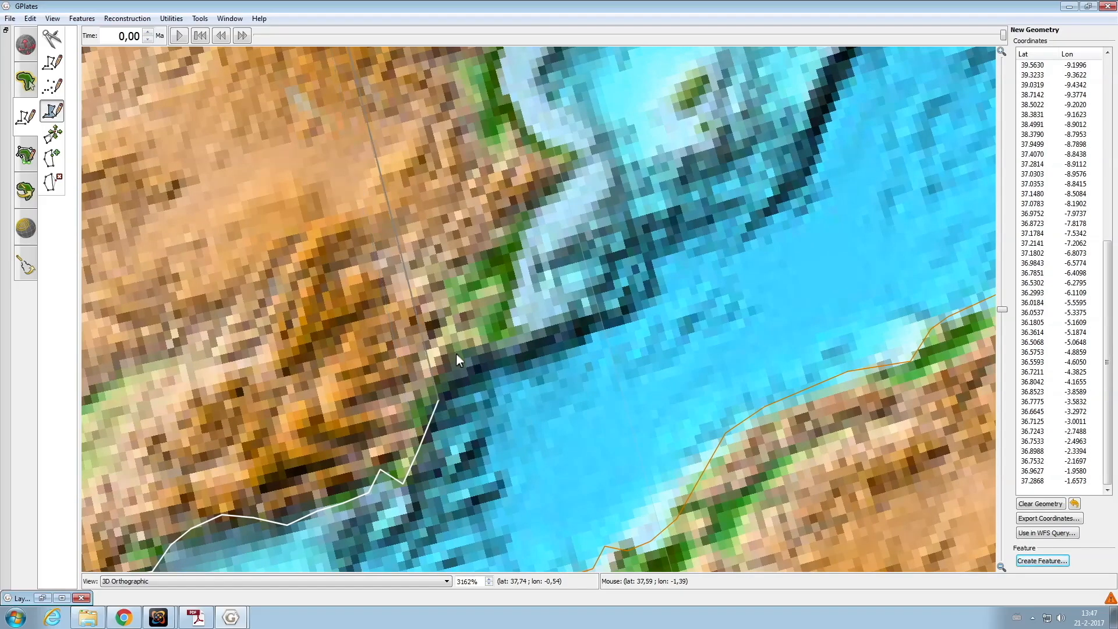
Extend the polygon along the Murcia and Alicante coast to the cape at about latitude 38.76, longitude 0.20
{"action": "left_click", "coordinate": [473, 341]}
{"action": "left_click", "coordinate": [498, 344]}
{"action": "left_click", "coordinate": [517, 328]}
{"action": "left_click", "coordinate": [506, 292]}
{"action": "left_click", "coordinate": [513, 241]}
{"action": "left_click", "coordinate": [537, 199]}
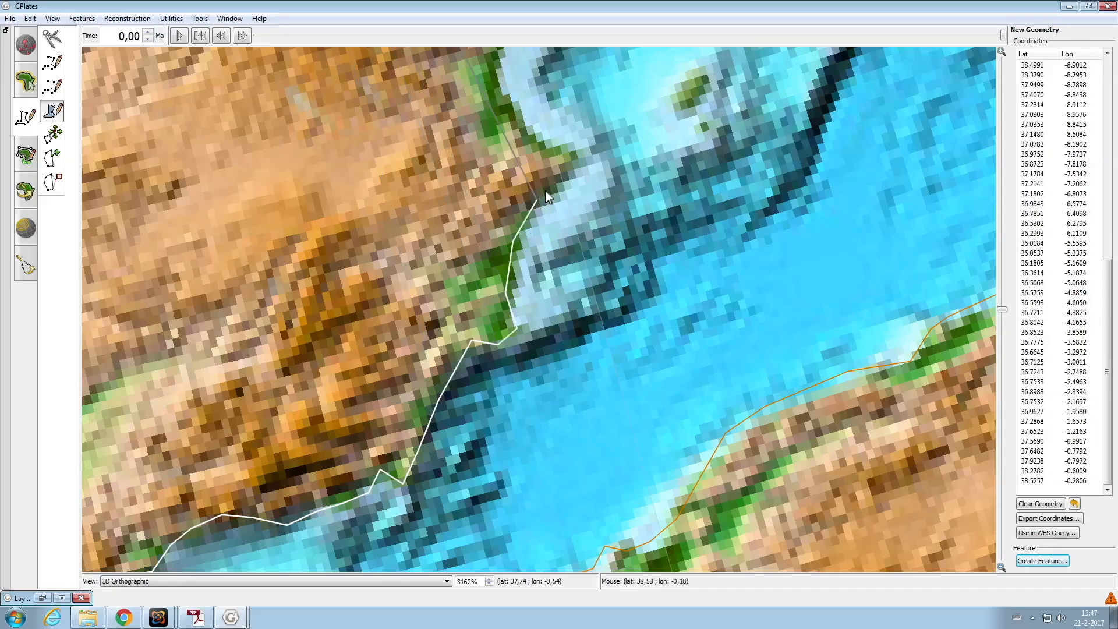
{"action": "left_click", "coordinate": [576, 156]}
Continue the polygon north around the Gulf of Valencia to about latitude 40.30, longitude 0.21
{"action": "left_click_drag", "start_coordinate": [515, 145], "coordinate": [465, 393], "text": "ctrl"}
{"action": "left_click", "coordinate": [487, 389]}
{"action": "left_click", "coordinate": [453, 346]}
{"action": "left_click", "coordinate": [443, 317]}
{"action": "left_click", "coordinate": [457, 260]}
{"action": "left_click", "coordinate": [473, 204]}
Trace the polygon along the Ebro delta and Catalan coast to about latitude 41.96, longitude 3.17
{"action": "left_click_drag", "start_coordinate": [484, 202], "coordinate": [417, 385], "text": "ctrl"}
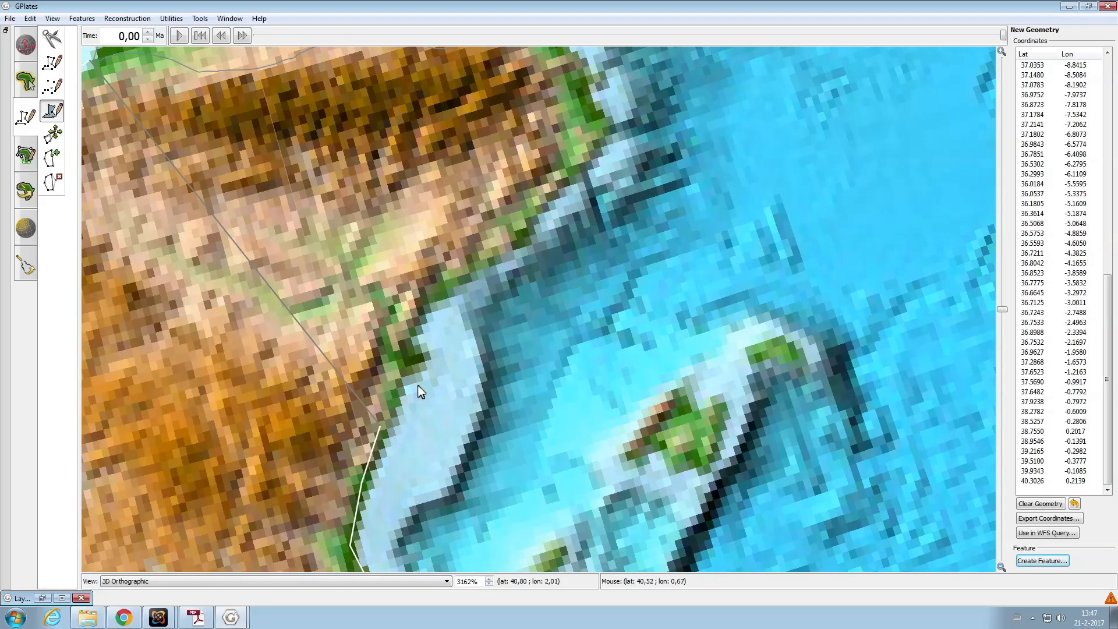
{"action": "left_click", "coordinate": [417, 347]}
{"action": "left_click", "coordinate": [411, 324]}
{"action": "left_click", "coordinate": [427, 294]}
{"action": "left_click", "coordinate": [474, 264]}
{"action": "left_click", "coordinate": [512, 247]}
{"action": "left_click", "coordinate": [527, 229]}
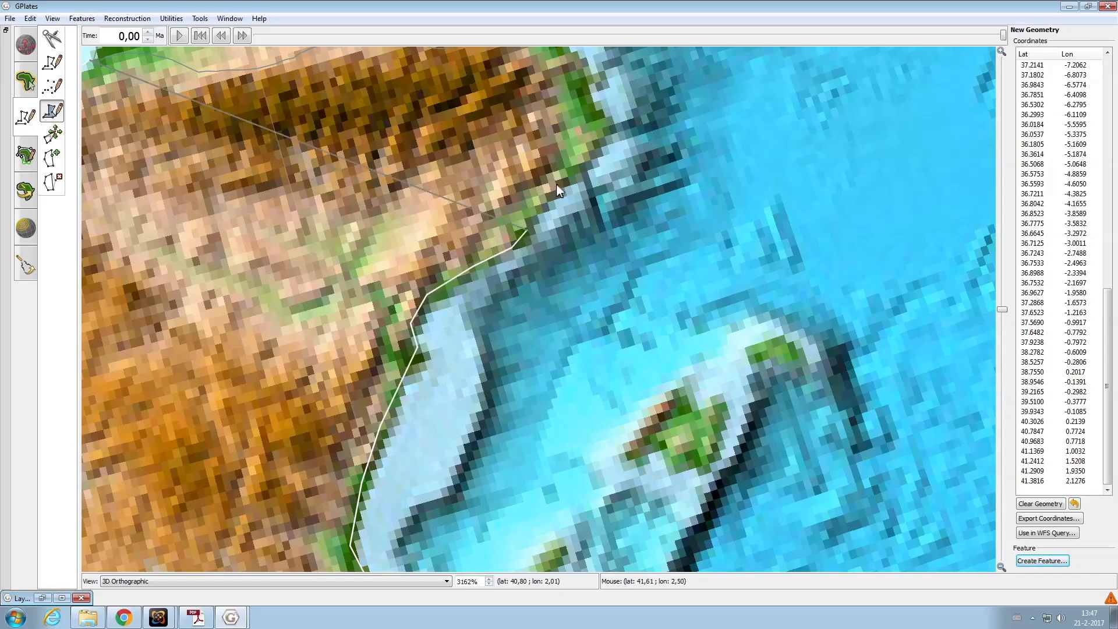
{"action": "left_click", "coordinate": [604, 124]}
Extend the polygon north to the plate boundary line at the Pyrenees' Mediterranean end, about latitude 42.93, longitude 3.01
{"action": "left_click_drag", "start_coordinate": [609, 141], "coordinate": [568, 341], "text": "ctrl"}
{"action": "left_click", "coordinate": [567, 342]}
{"action": "left_click", "coordinate": [556, 307]}
{"action": "left_click", "coordinate": [539, 282]}
{"action": "left_click", "coordinate": [525, 253]}
{"action": "left_click", "coordinate": [522, 243]}
{"action": "scroll", "coordinate": [531, 253], "scroll_direction": "up", "scroll_amount": 5}
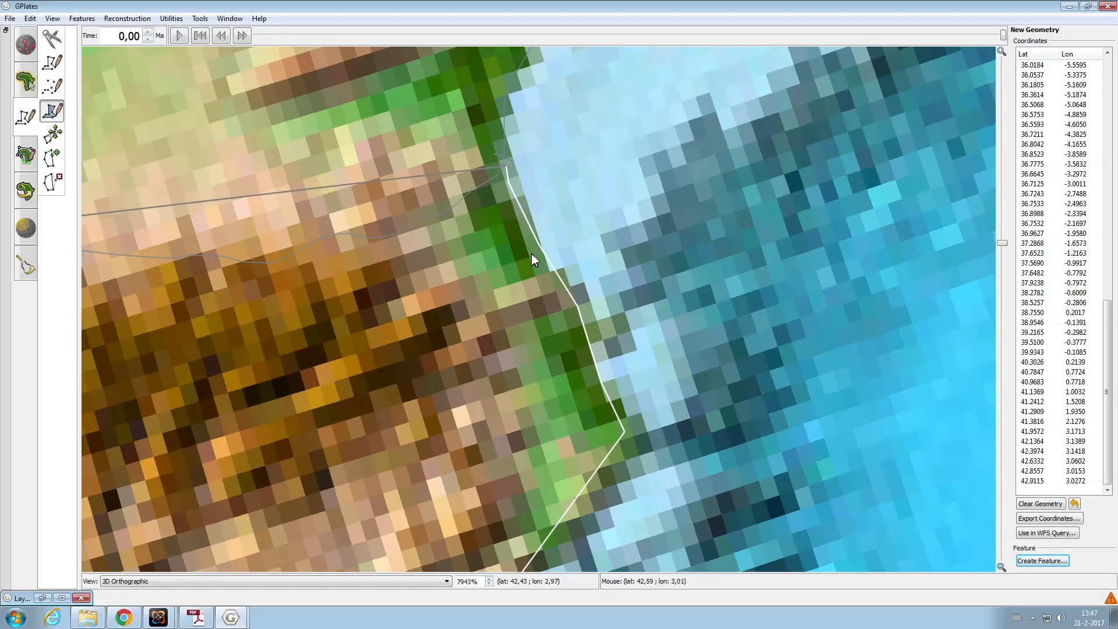
{"action": "scroll", "coordinate": [586, 312], "scroll_direction": "up", "scroll_amount": 3}
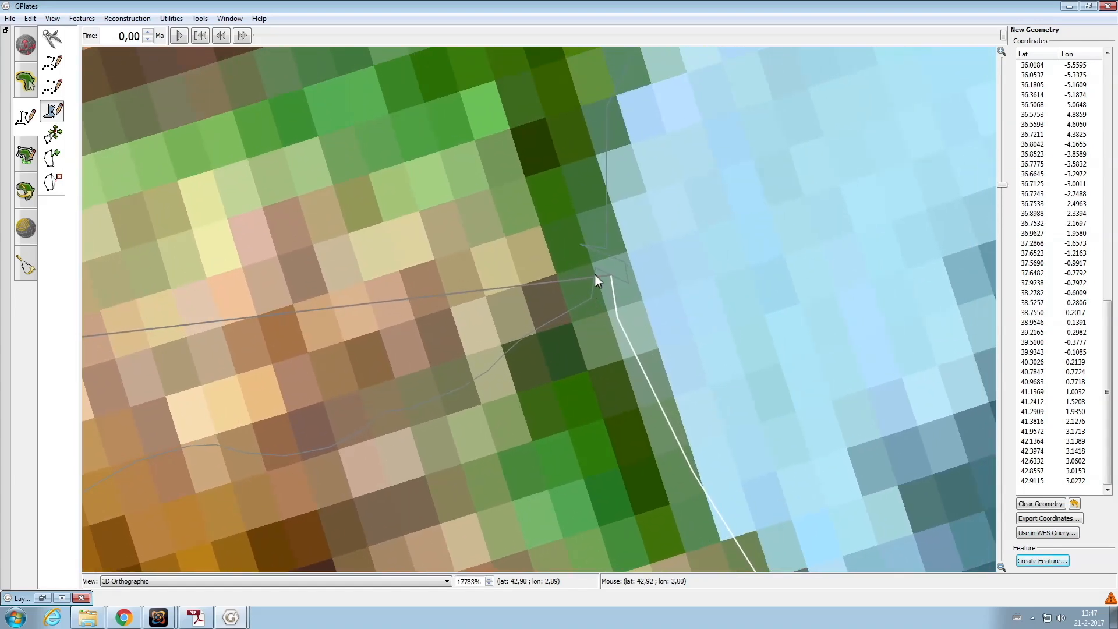
{"action": "left_click", "coordinate": [595, 267]}
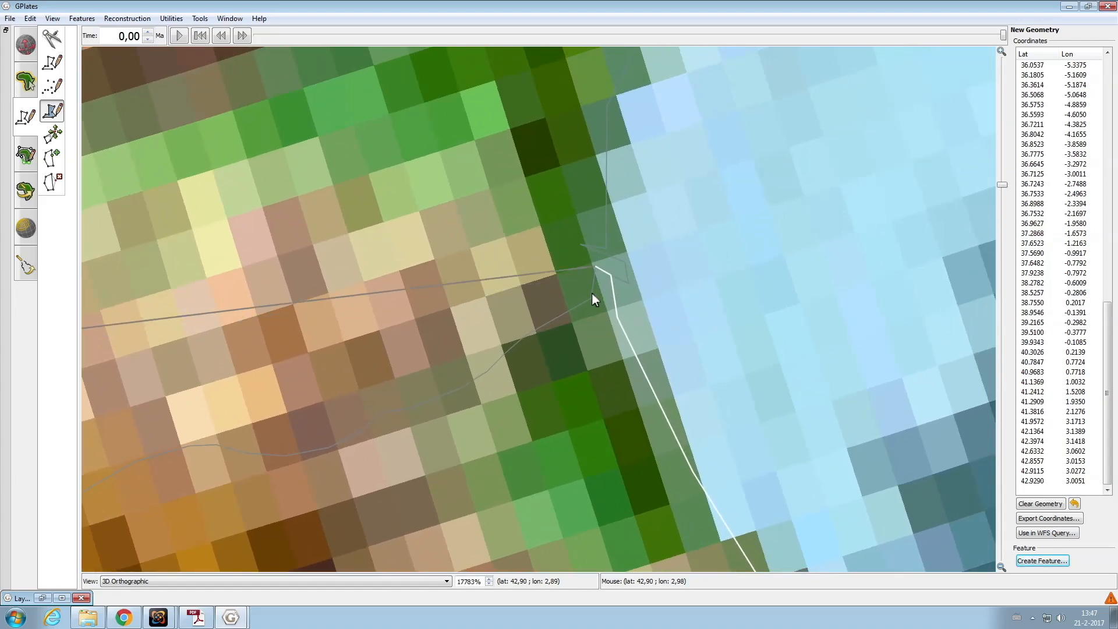
Follow the existing boundary line west along the eastern Pyrenees to about latitude 42.86, longitude 2.26
{"action": "left_click", "coordinate": [590, 295]}
{"action": "left_click", "coordinate": [527, 332]}
{"action": "left_click", "coordinate": [484, 373]}
{"action": "left_click", "coordinate": [404, 407]}
{"action": "left_click", "coordinate": [385, 412]}
{"action": "left_click", "coordinate": [358, 432]}
{"action": "left_click", "coordinate": [327, 446]}
{"action": "left_click", "coordinate": [284, 455]}
{"action": "left_click", "coordinate": [243, 452]}
{"action": "left_click", "coordinate": [213, 445]}
Continue the polygon west along the Pyrenean boundary line to about latitude 42.95, longitude 1.47
{"action": "key", "text": "Left"}
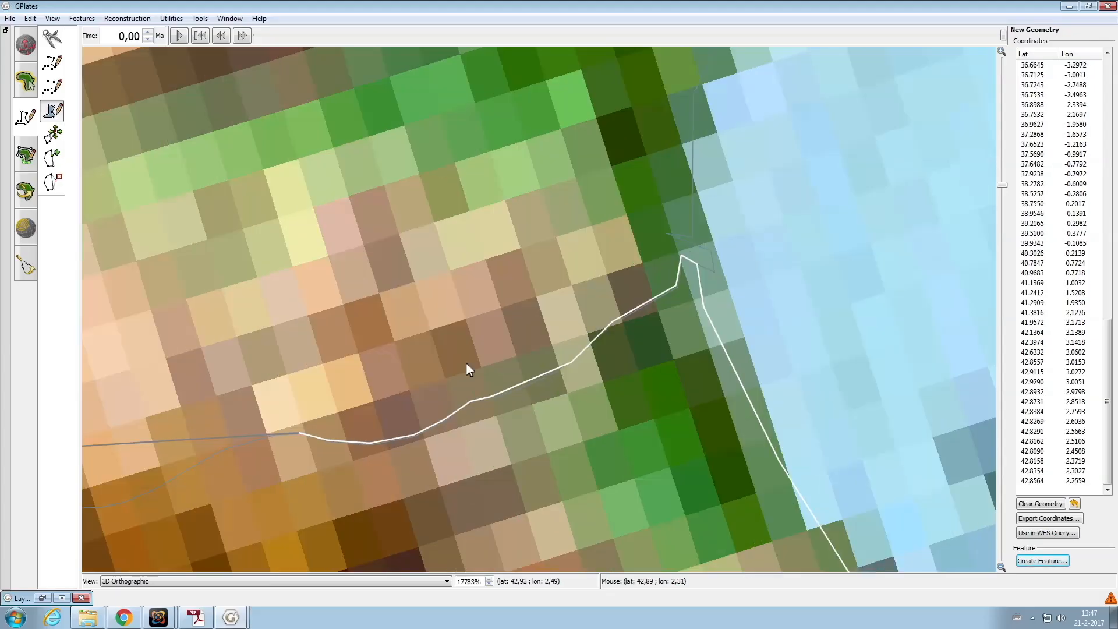
{"action": "key", "text": "Left"}
{"action": "left_click", "coordinate": [451, 376]}
{"action": "left_click", "coordinate": [342, 430]}
{"action": "left_click", "coordinate": [251, 430]}
{"action": "left_click", "coordinate": [186, 414]}
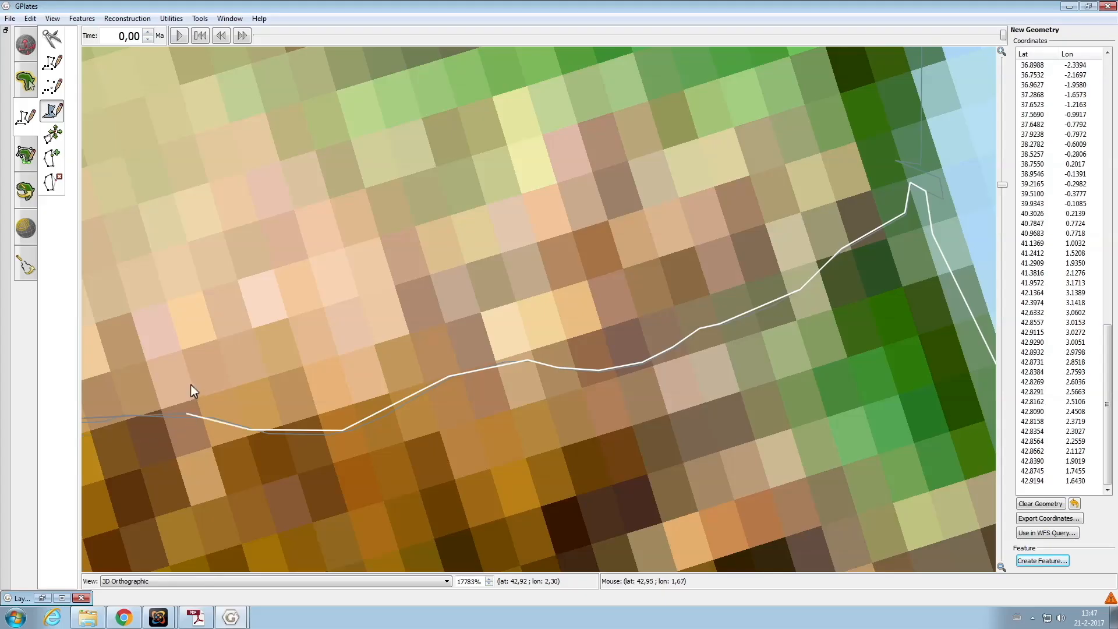
{"action": "left_click_drag", "start_coordinate": [190, 385], "coordinate": [622, 358], "text": "ctrl"}
{"action": "left_click", "coordinate": [557, 389]}
{"action": "left_click", "coordinate": [519, 391]}
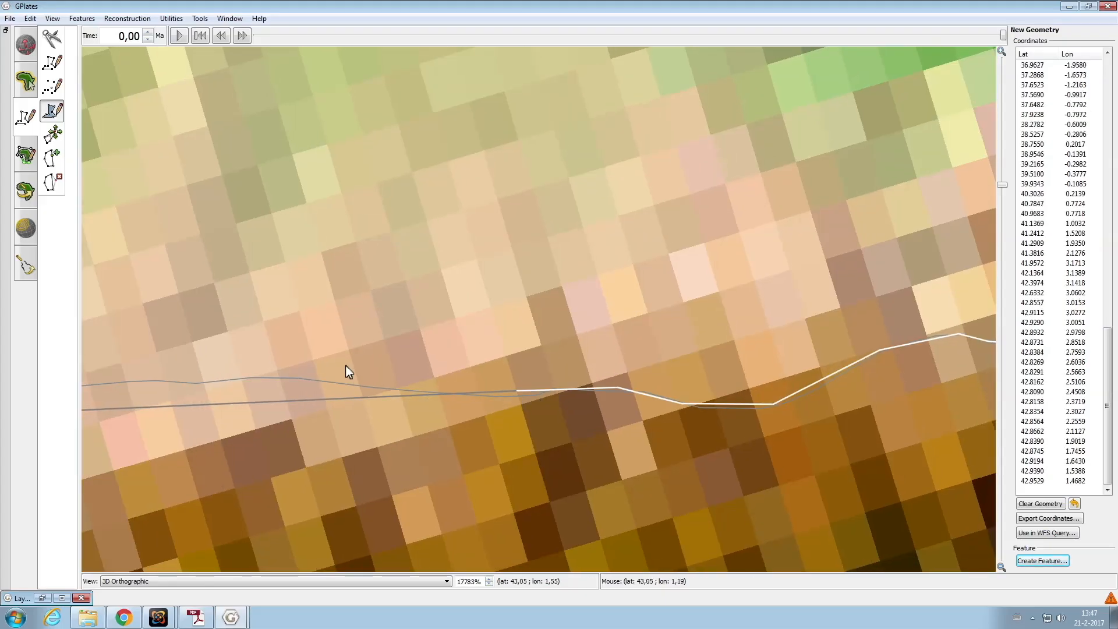
Trace the polygon along the central Pyrenean boundary line to about latitude 43.08, longitude 0.17
{"action": "left_click", "coordinate": [271, 377]}
{"action": "left_click", "coordinate": [187, 382]}
{"action": "left_click_drag", "start_coordinate": [186, 382], "coordinate": [657, 393], "text": "ctrl"}
{"action": "left_click", "coordinate": [577, 389]}
{"action": "left_click", "coordinate": [473, 445]}
{"action": "left_click", "coordinate": [411, 464]}
{"action": "left_click", "coordinate": [364, 483]}
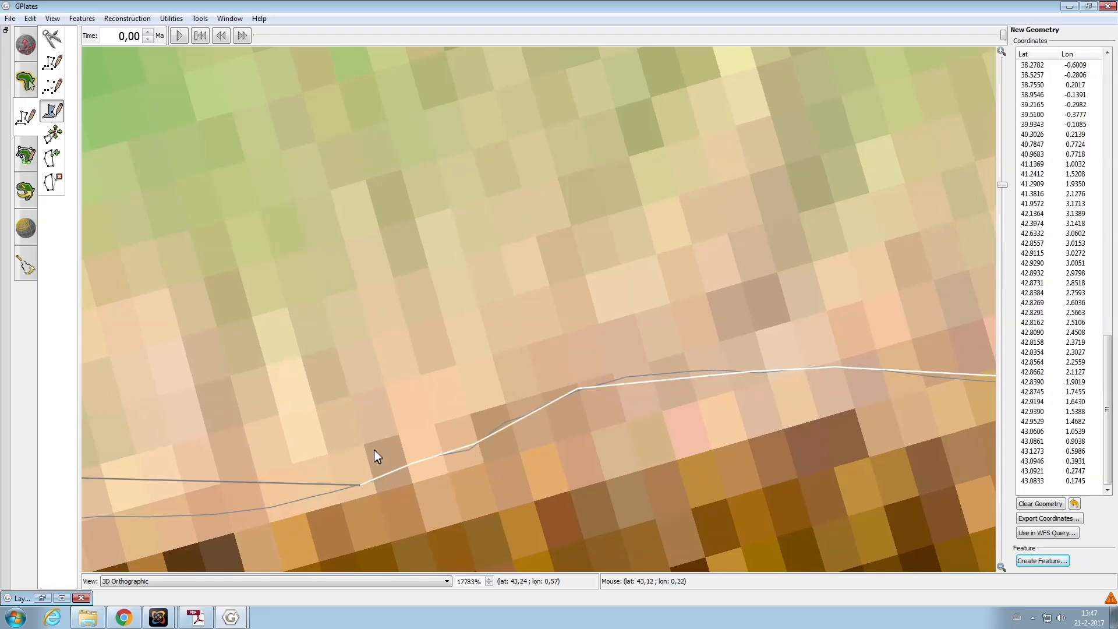
Extend the polygon along the western Pyrenean boundary line to about latitude 43.33, longitude -0.81
{"action": "left_click_drag", "start_coordinate": [374, 449], "coordinate": [592, 315], "text": "ctrl"}
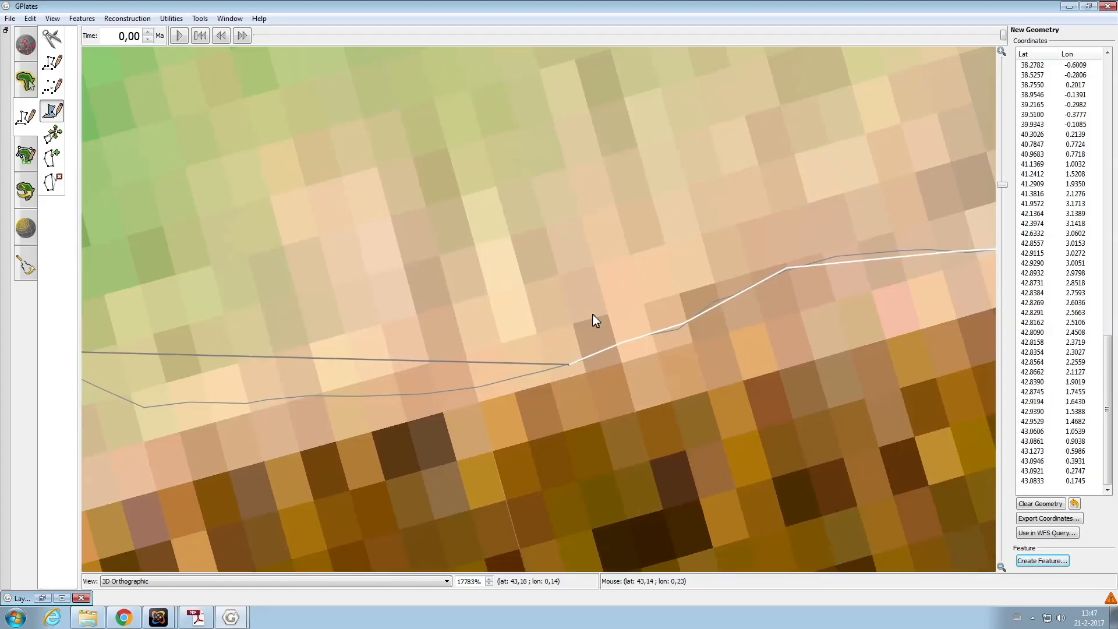
{"action": "left_click", "coordinate": [480, 388]}
{"action": "left_click", "coordinate": [311, 394]}
{"action": "left_click", "coordinate": [239, 402]}
{"action": "left_click_drag", "start_coordinate": [316, 307], "coordinate": [438, 299], "text": "ctrl"}
{"action": "left_click", "coordinate": [329, 367]}
{"action": "left_click", "coordinate": [188, 285]}
Complete the Iberia outline back to its starting corner at the Bay of Biscay, about latitude 43.47, longitude -1.62
{"action": "left_click_drag", "start_coordinate": [189, 285], "coordinate": [477, 332], "text": "ctrl"}
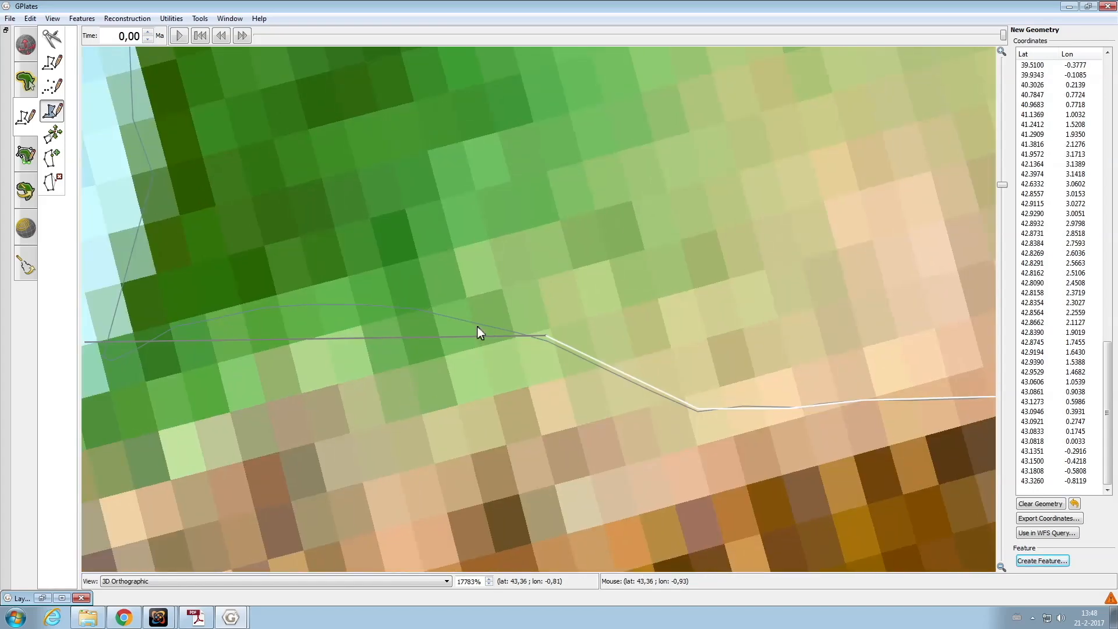
{"action": "left_click", "coordinate": [420, 309]}
{"action": "left_click", "coordinate": [257, 304]}
{"action": "left_click_drag", "start_coordinate": [291, 383], "coordinate": [530, 327], "text": "ctrl"}
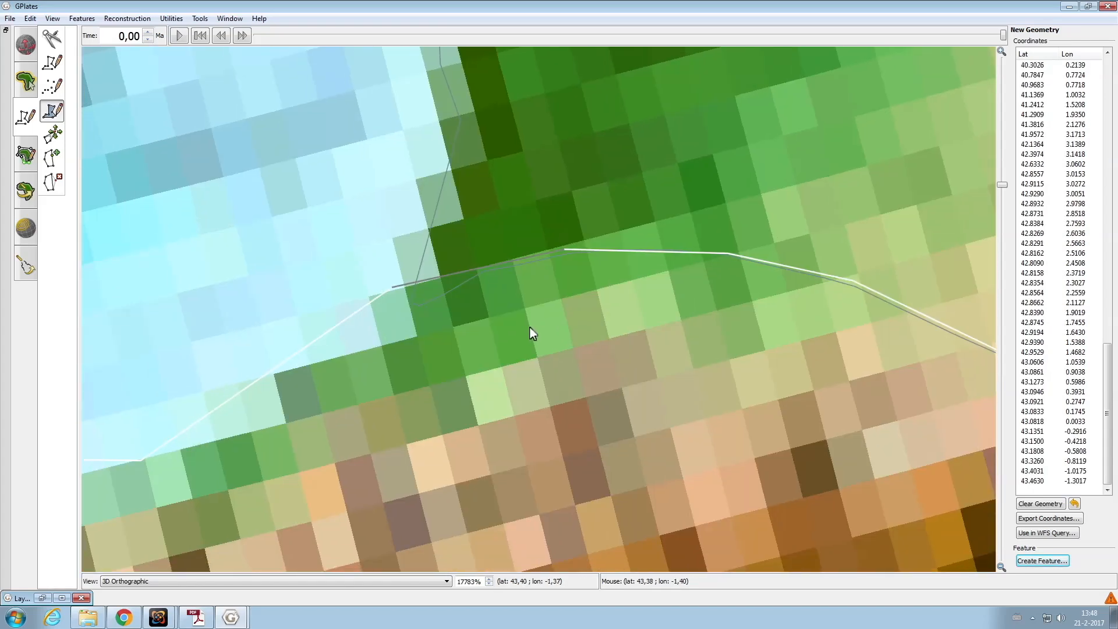
{"action": "left_click", "coordinate": [479, 269]}
{"action": "left_click", "coordinate": [412, 300]}
{"action": "left_click", "coordinate": [392, 290]}
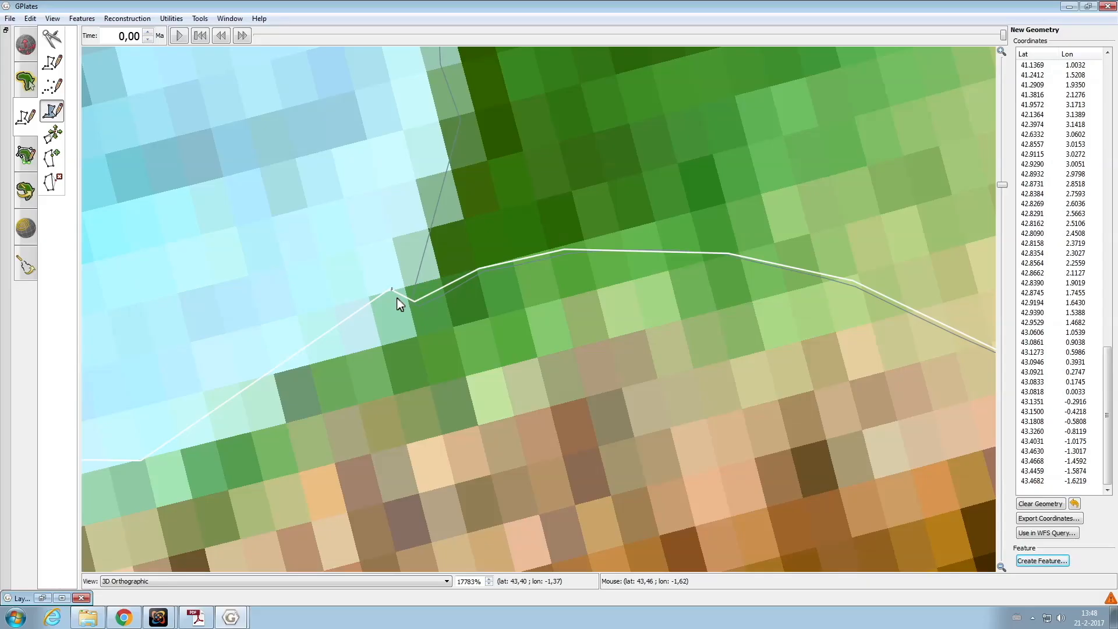
Start creating a feature from the finished Iberia polygon and set its feature type to Coastline
{"action": "scroll", "coordinate": [549, 367], "scroll_direction": "down", "scroll_amount": 5}
{"action": "scroll", "coordinate": [553, 364], "scroll_direction": "down", "scroll_amount": 12}
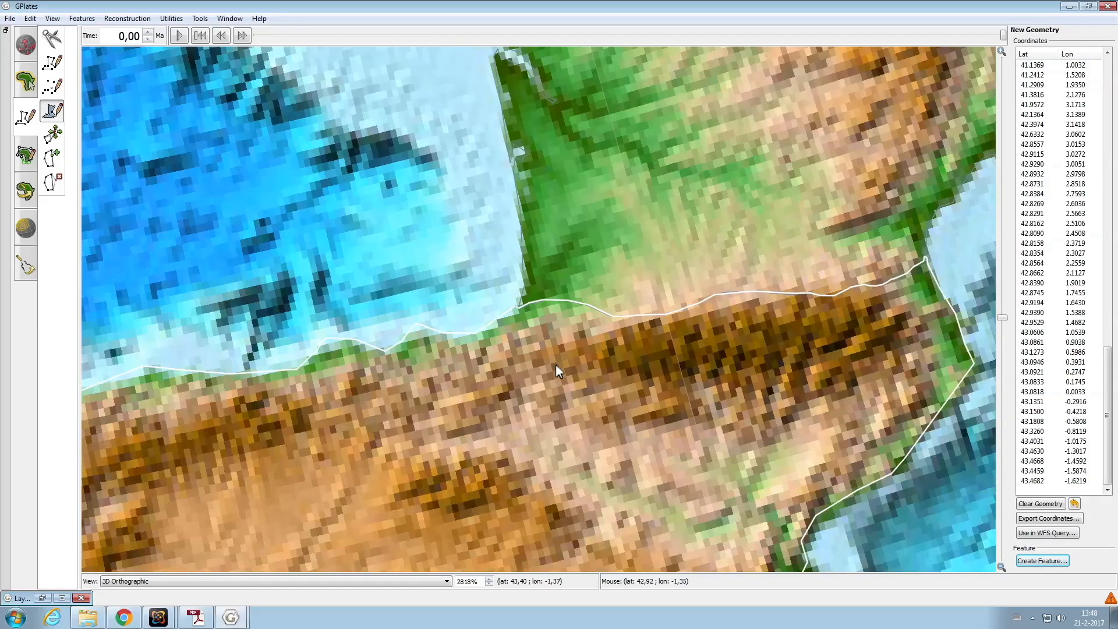
{"action": "scroll", "coordinate": [557, 366], "scroll_direction": "down", "scroll_amount": 2}
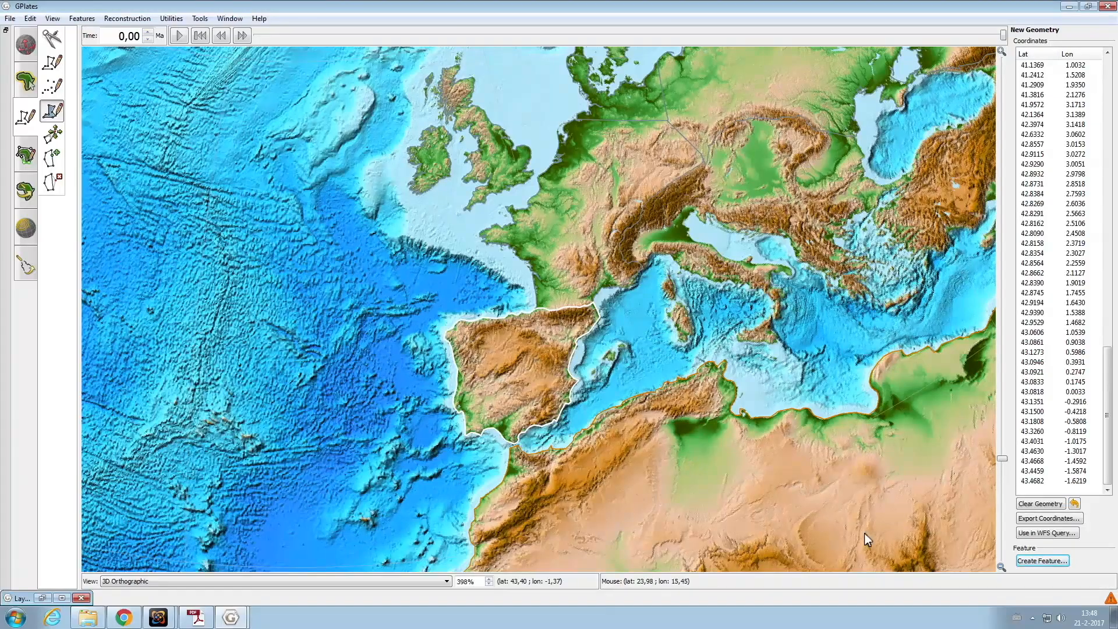
{"action": "left_click", "coordinate": [1043, 561]}
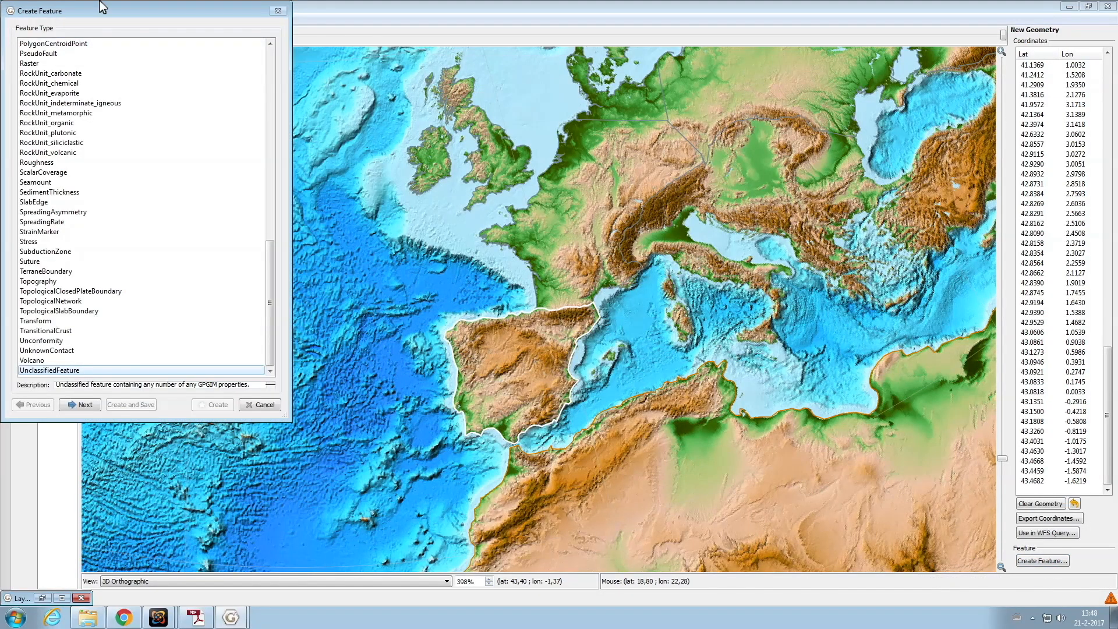
{"action": "scroll", "coordinate": [154, 280], "scroll_direction": "up", "scroll_amount": 7}
{"action": "scroll", "coordinate": [155, 283], "scroll_direction": "up", "scroll_amount": 10}
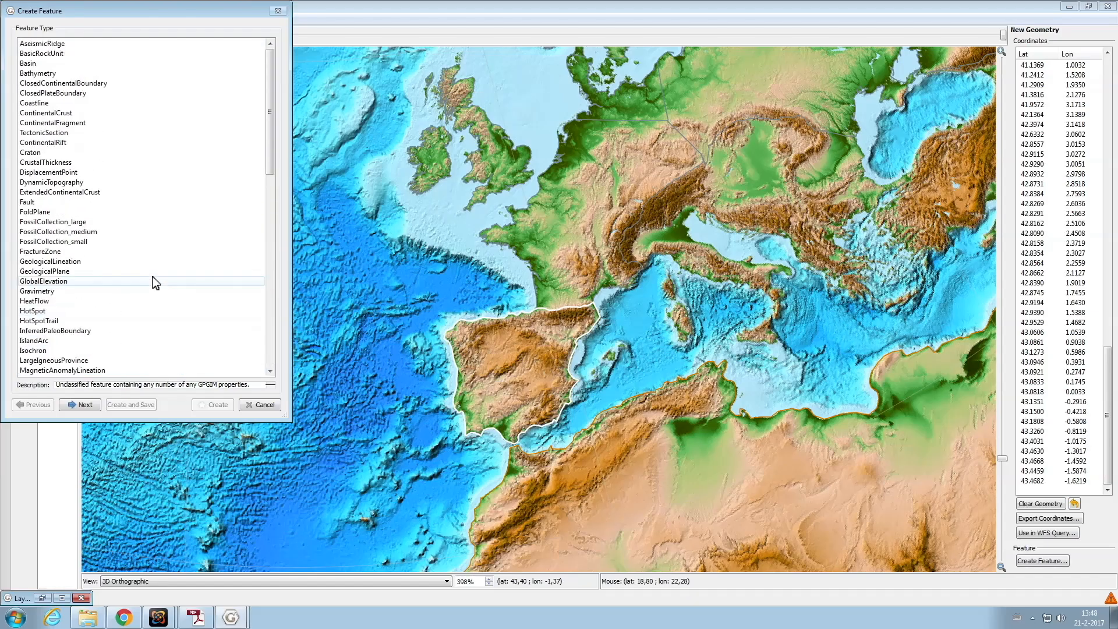
{"action": "left_click", "coordinate": [38, 103]}
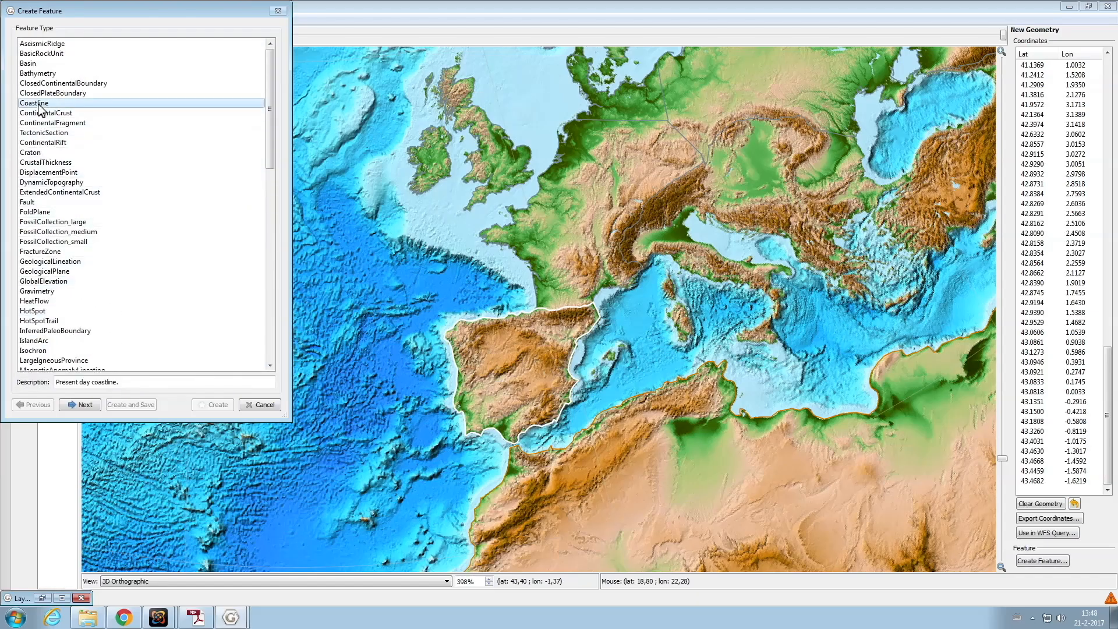
{"action": "left_click", "coordinate": [81, 405]}
Give the coastline feature plate ID 304, a begin time of 300 Ma and the name Iberia
{"action": "double_click", "coordinate": [50, 144]}
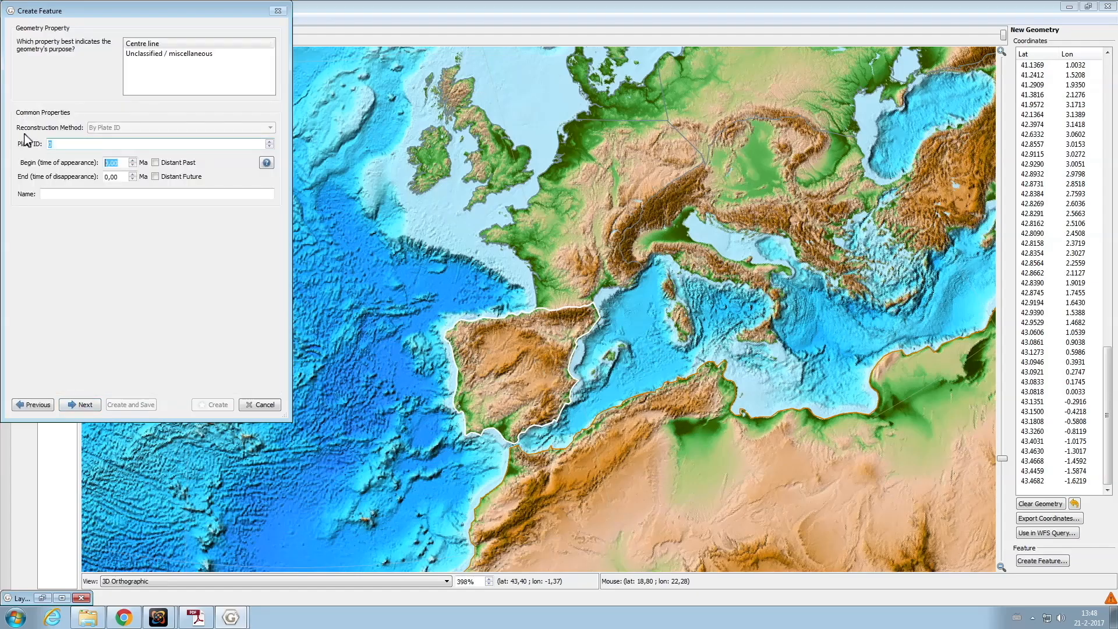
{"action": "type", "text": "304"}
{"action": "left_click_drag", "start_coordinate": [123, 164], "coordinate": [96, 165]}
{"action": "type", "text": "3"}
{"action": "key", "text": "Tab"}
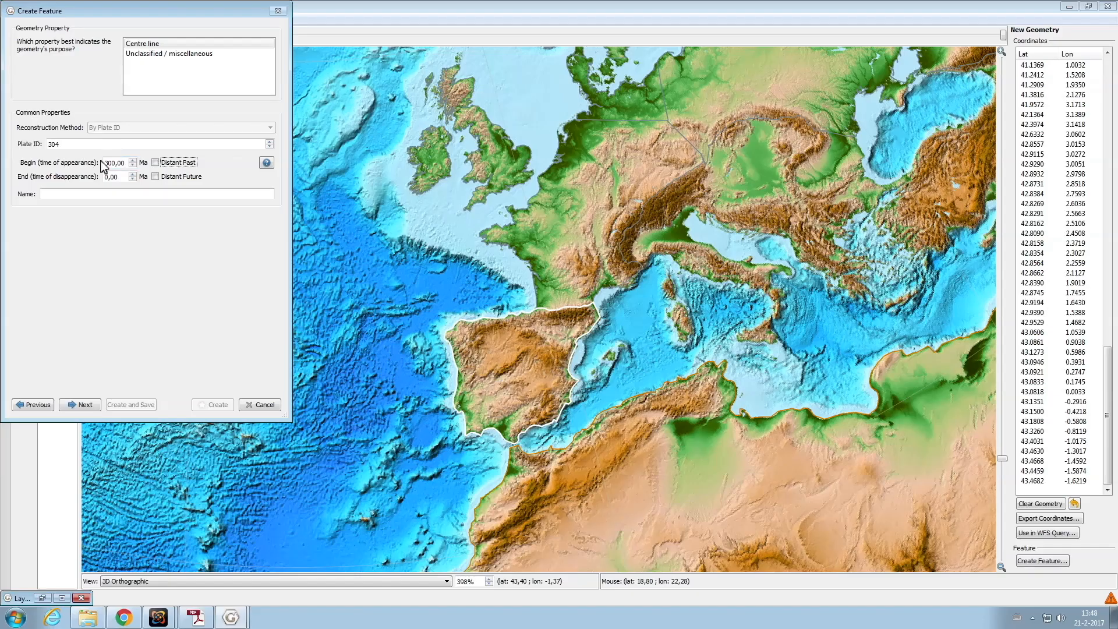
{"action": "left_click", "coordinate": [46, 199]}
{"action": "type", "text": "Iberia"}
{"action": "left_click", "coordinate": [86, 404]}
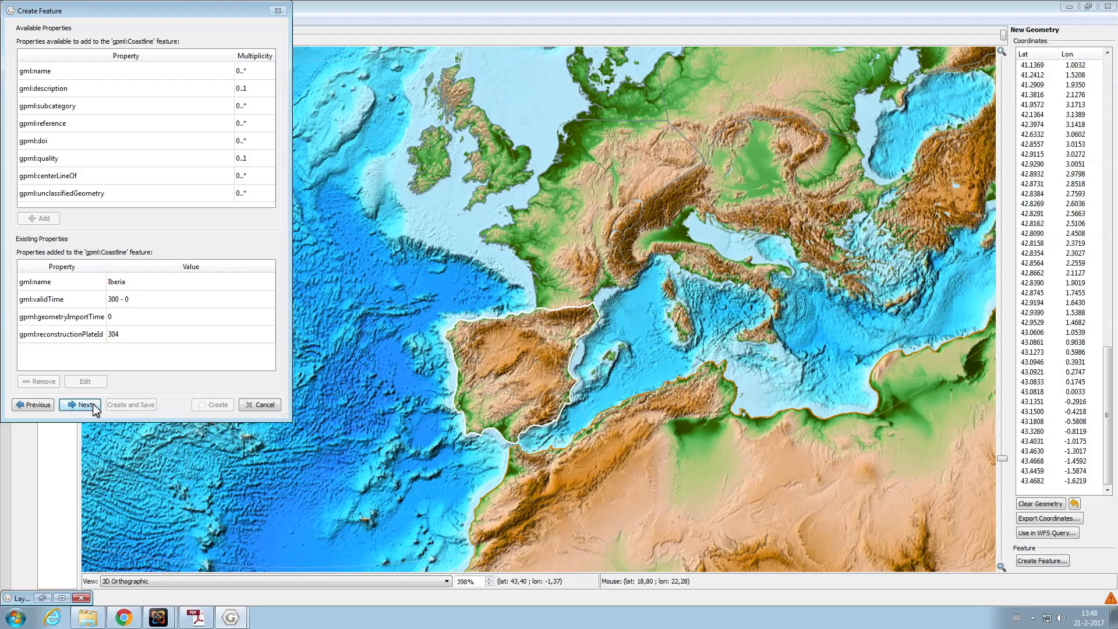
Keep the listed properties and create the Iberia feature in the tutorial.gpml feature collection
{"action": "left_click", "coordinate": [93, 404]}
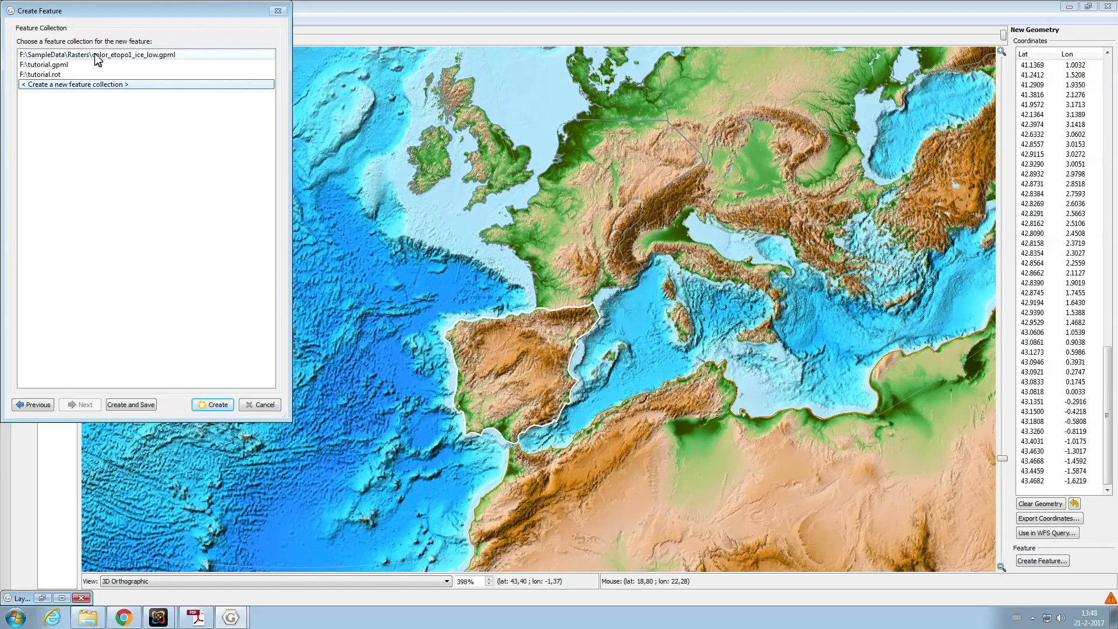
{"action": "left_click", "coordinate": [43, 65]}
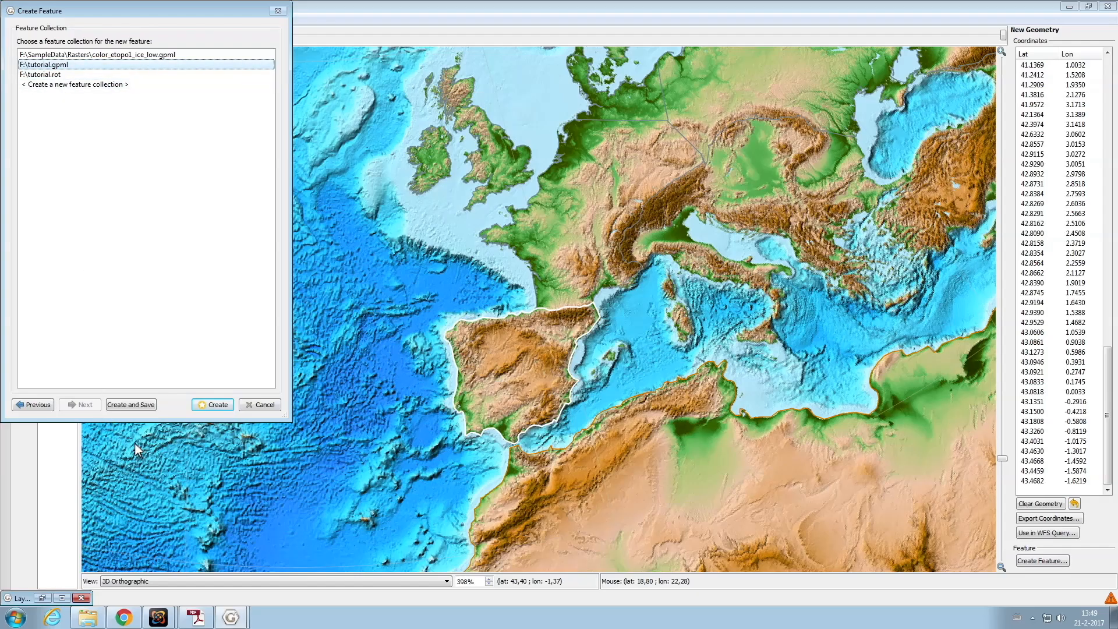
{"action": "left_click", "coordinate": [215, 404]}
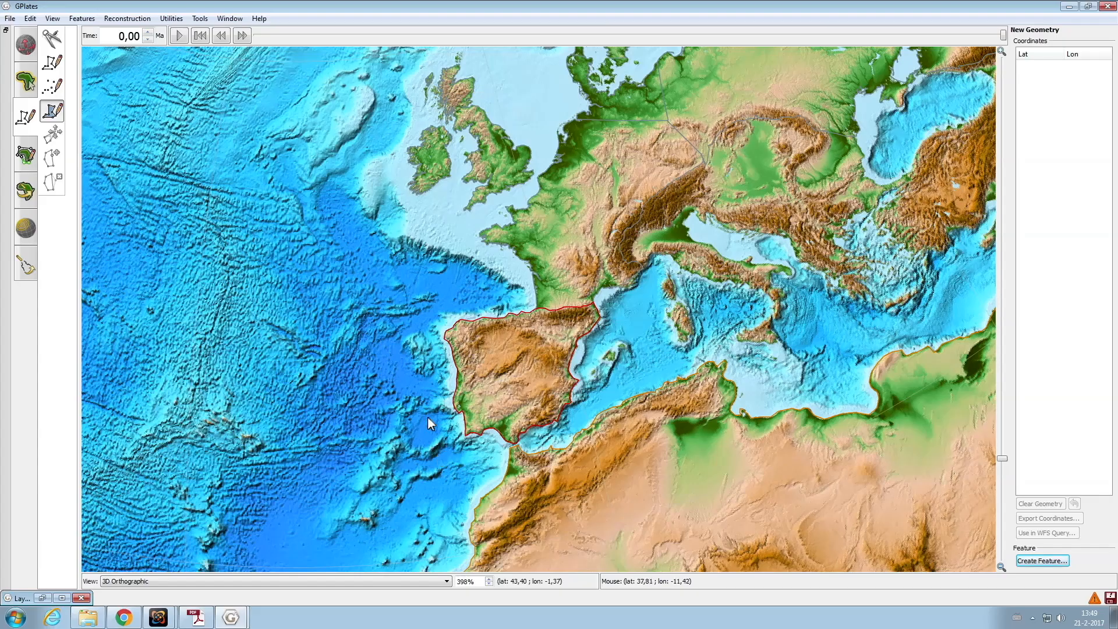
Save the unsaved changes to tutorial.gpml through the feature collection manager and close the manager
{"action": "left_click", "coordinate": [16, 21]}
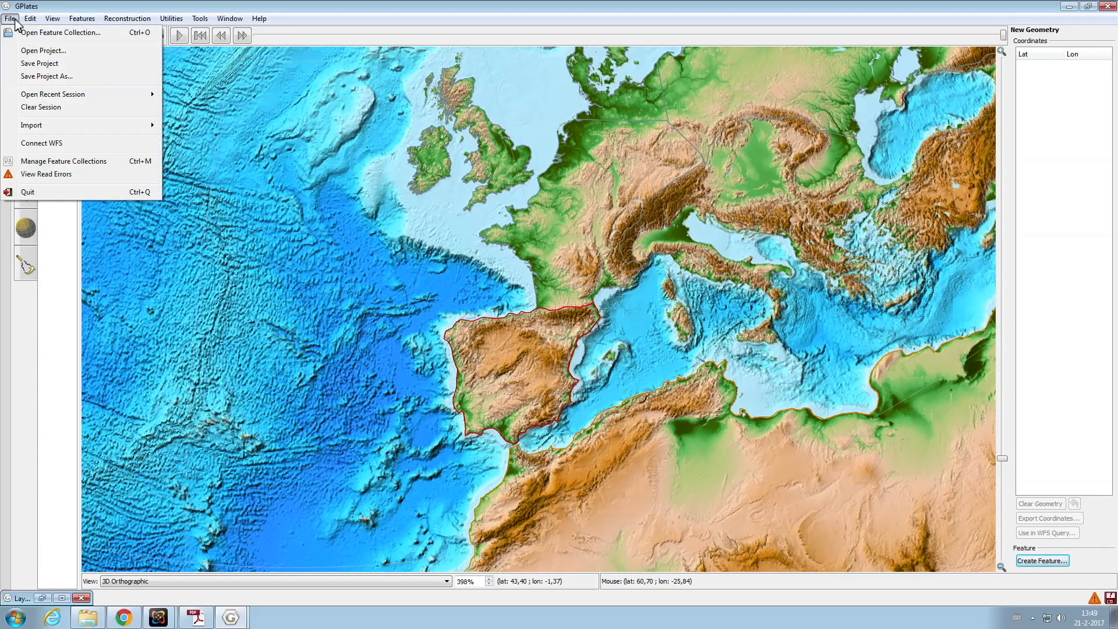
{"action": "left_click", "coordinate": [47, 161]}
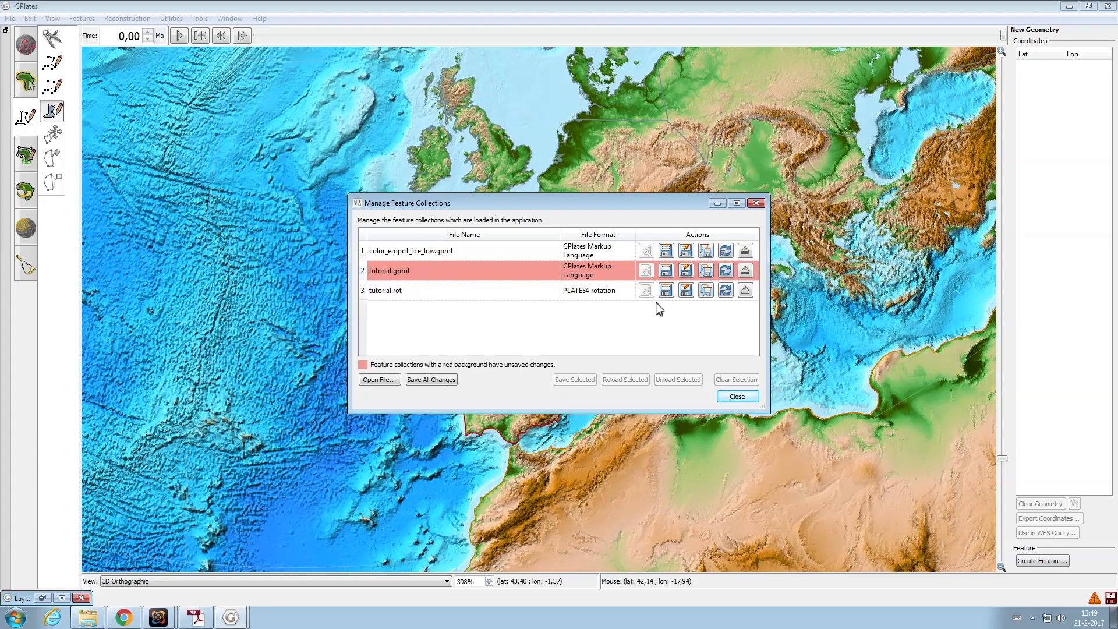
{"action": "left_click", "coordinate": [666, 271]}
{"action": "left_click", "coordinate": [756, 203]}
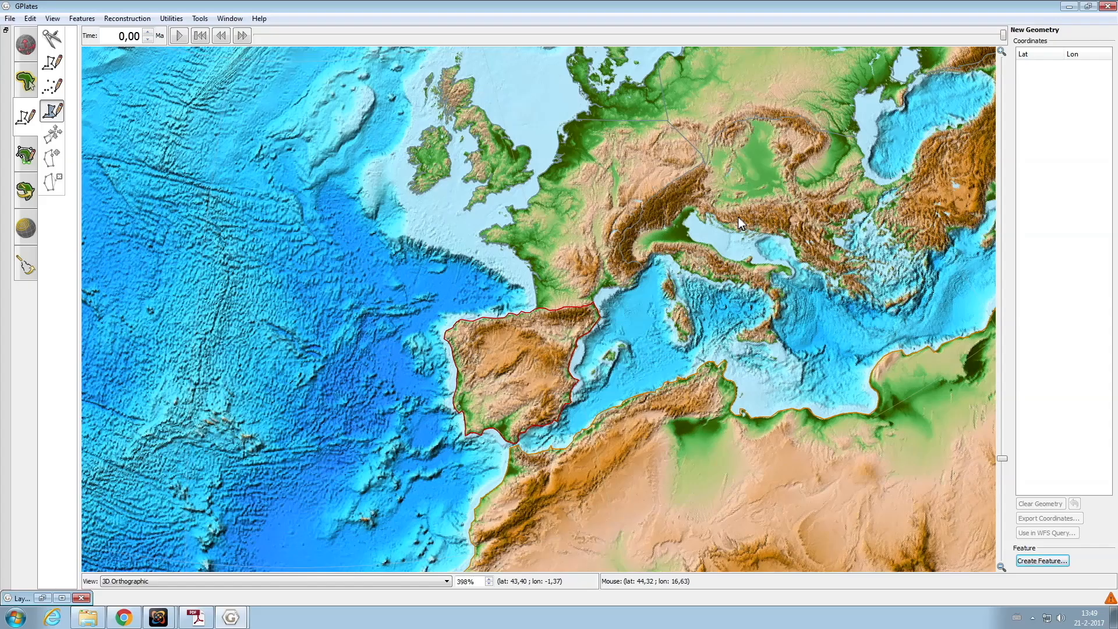
Switch to background.pdf in Adobe Reader and examine the Iberia papers and the An 33o and M0 reconstruction maps
{"action": "left_click", "coordinate": [196, 618]}
{"action": "key", "text": "Page_Down"}
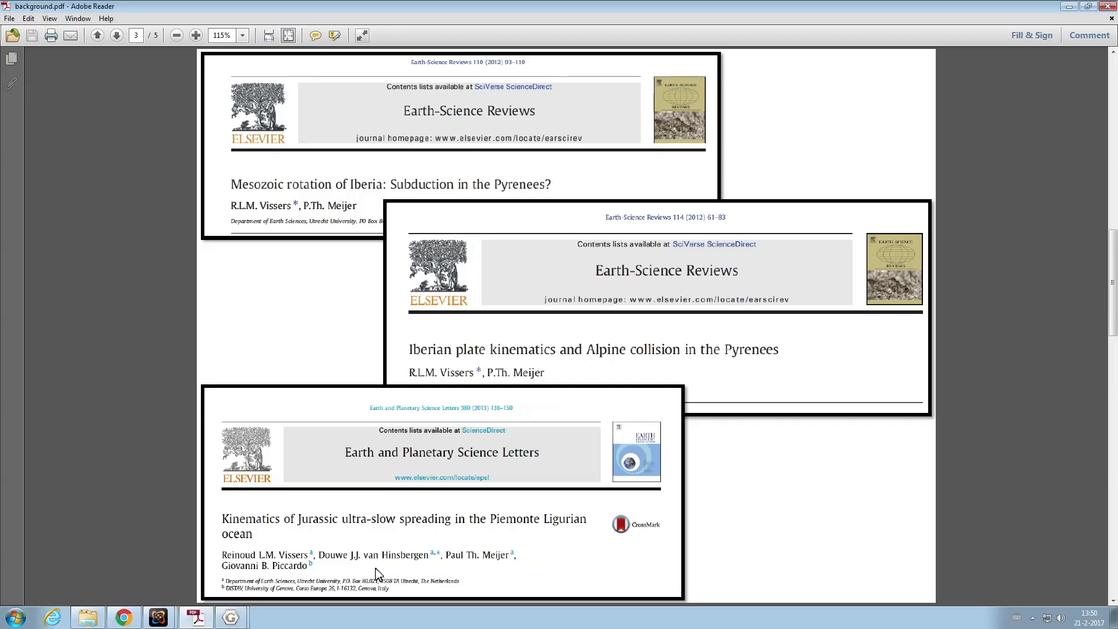
{"action": "key", "text": "Page_Down"}
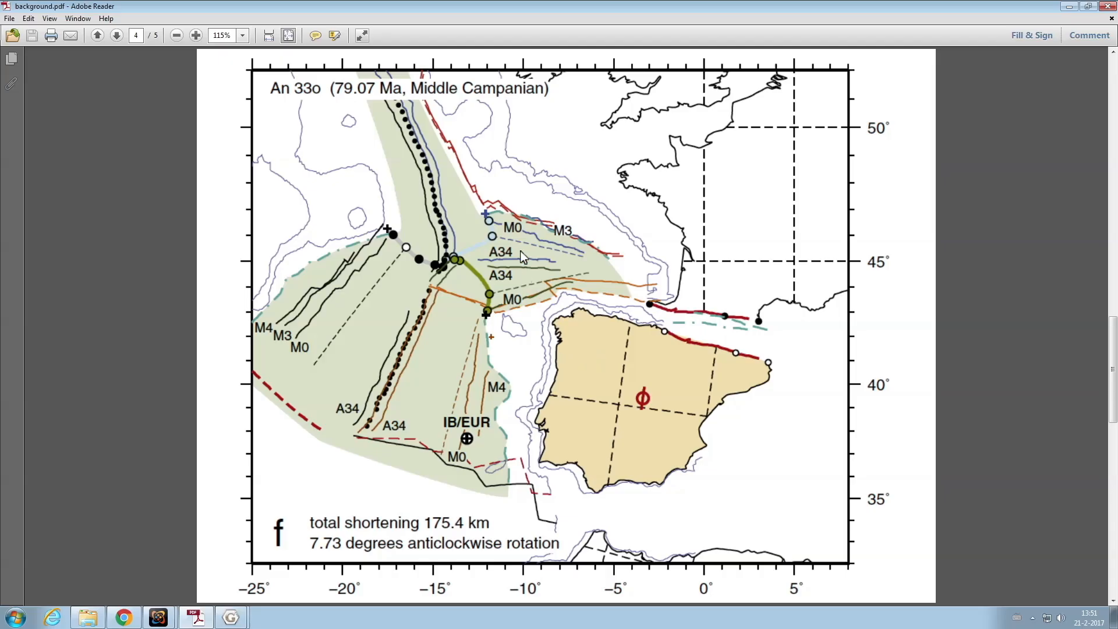
{"action": "scroll", "coordinate": [515, 218], "scroll_direction": "down", "scroll_amount": 3}
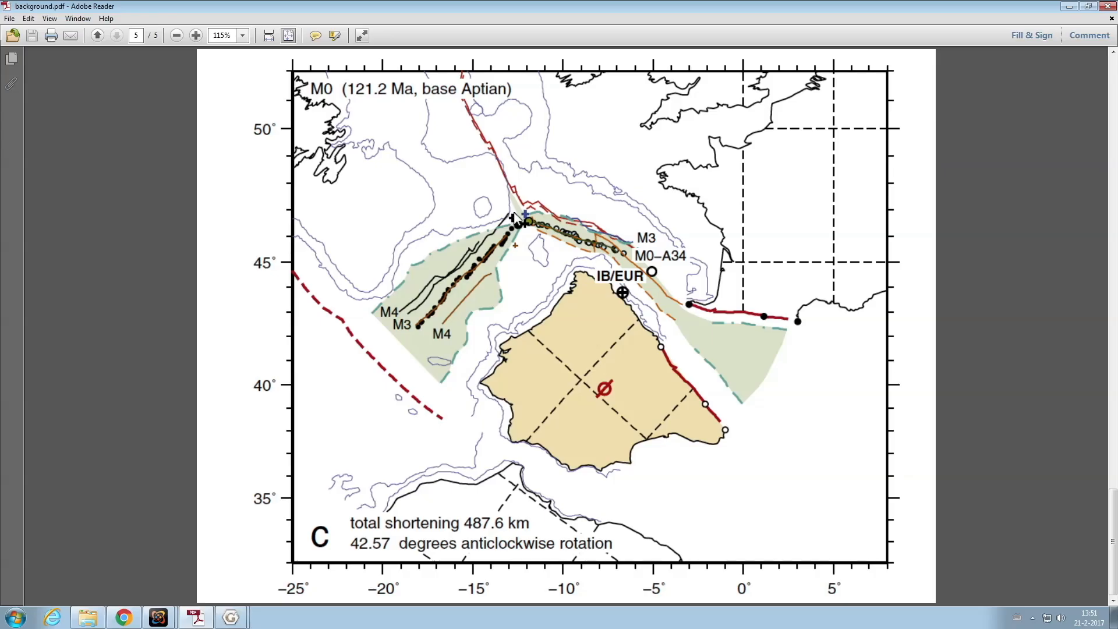
Open tutorial_data.docx in Word and examine the rotation file column order and the Iberia reconstruction pole tables
{"action": "left_click", "coordinate": [96, 619]}
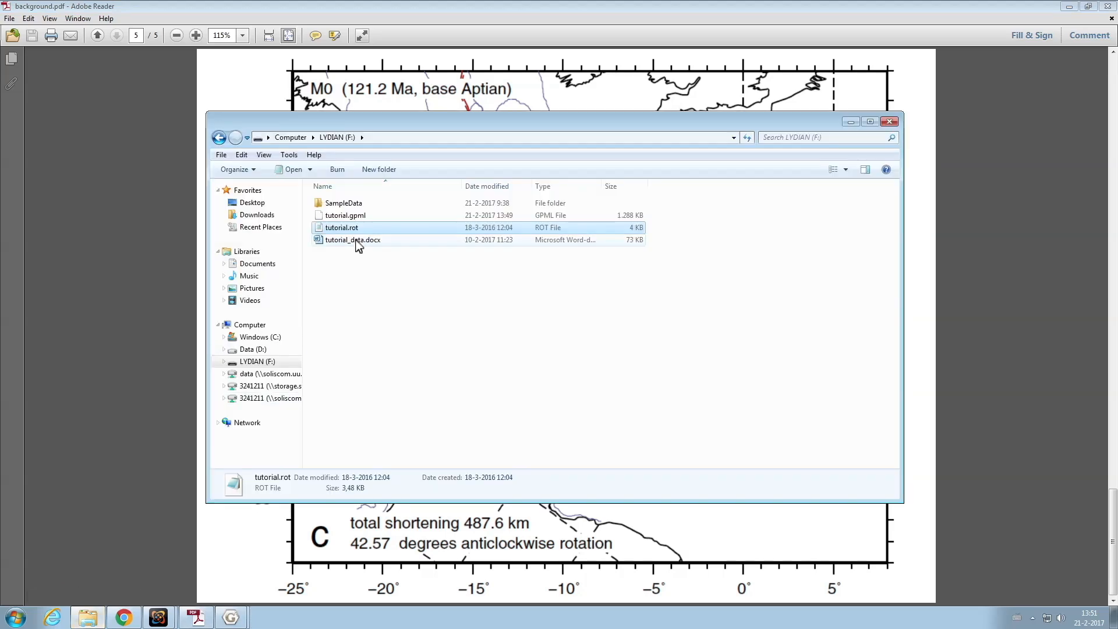
{"action": "double_click", "coordinate": [357, 240]}
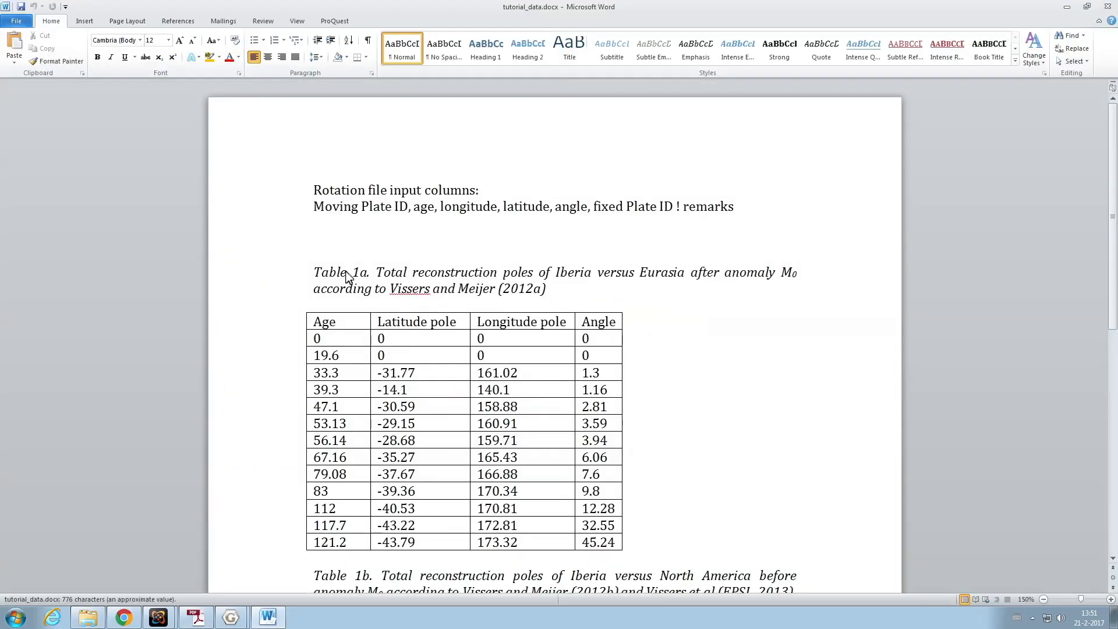
{"action": "scroll", "coordinate": [288, 333], "scroll_direction": "down", "scroll_amount": 3}
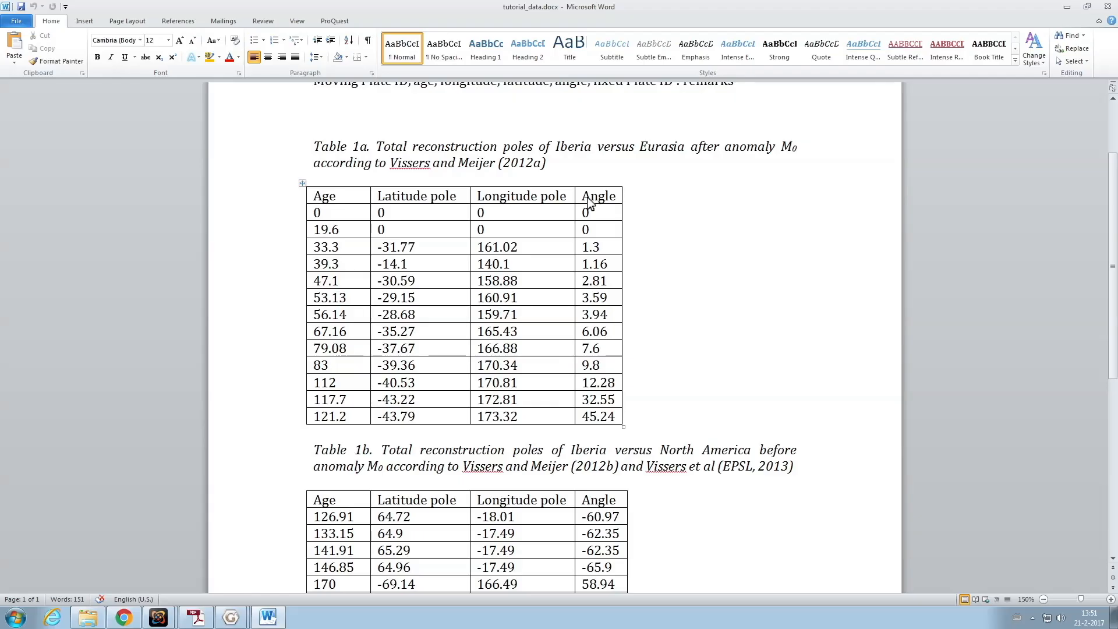
{"action": "left_click", "coordinate": [88, 617]}
{"action": "left_click", "coordinate": [342, 229]}
{"action": "double_click", "coordinate": [342, 232]}
{"action": "scroll", "coordinate": [428, 300], "scroll_direction": "down", "scroll_amount": 1}
{"action": "left_click", "coordinate": [486, 489]}
{"action": "key", "text": "Return"}
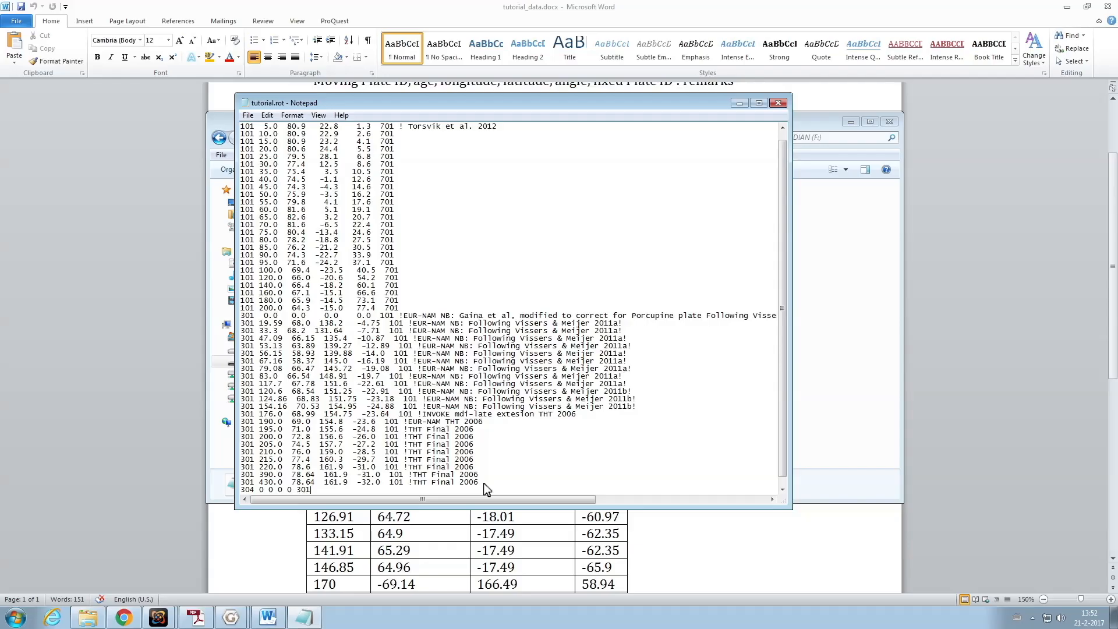
{"action": "key", "text": "Return"}
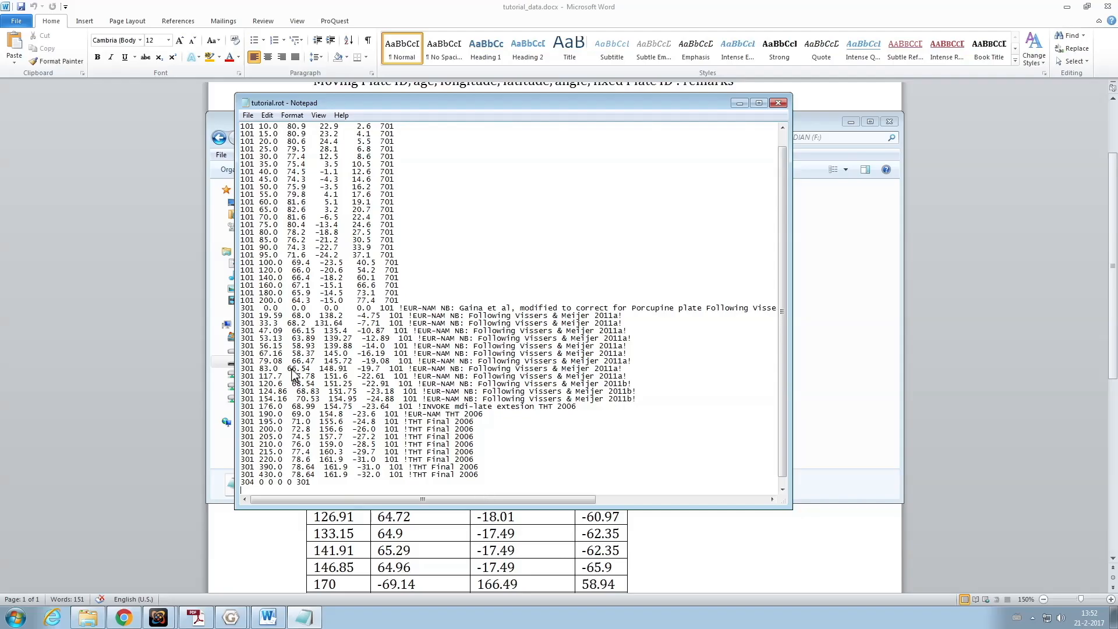
Copy the Table 1a rows from age 19.6 to 121.2 in the Word document and paste them below the new row in tutorial.rot
{"action": "left_click", "coordinate": [278, 547]}
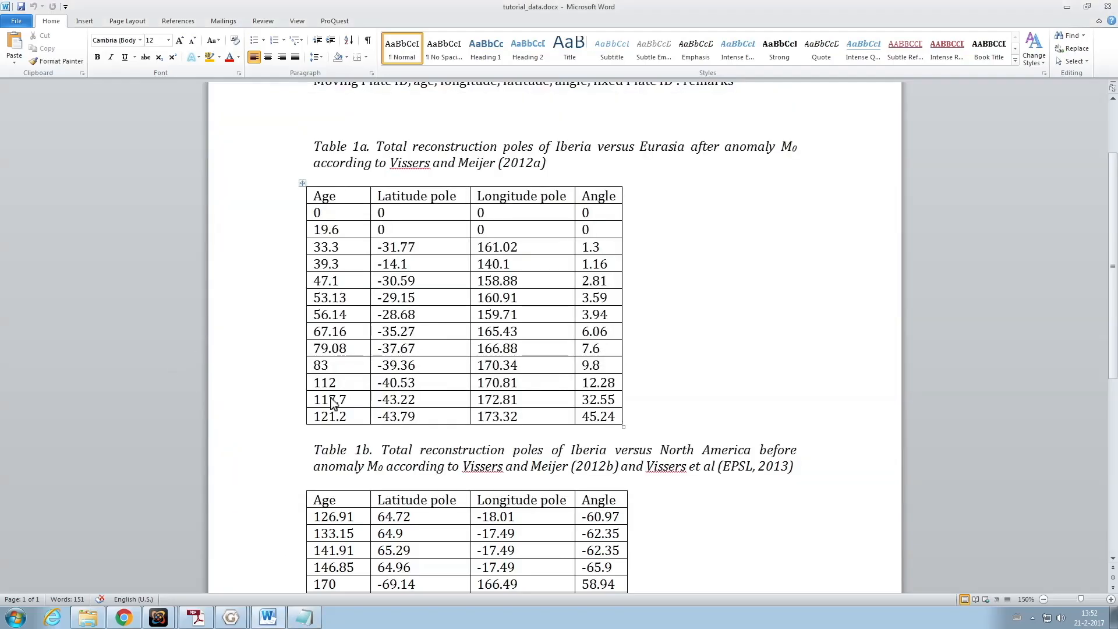
{"action": "left_click_drag", "start_coordinate": [307, 236], "coordinate": [306, 418]}
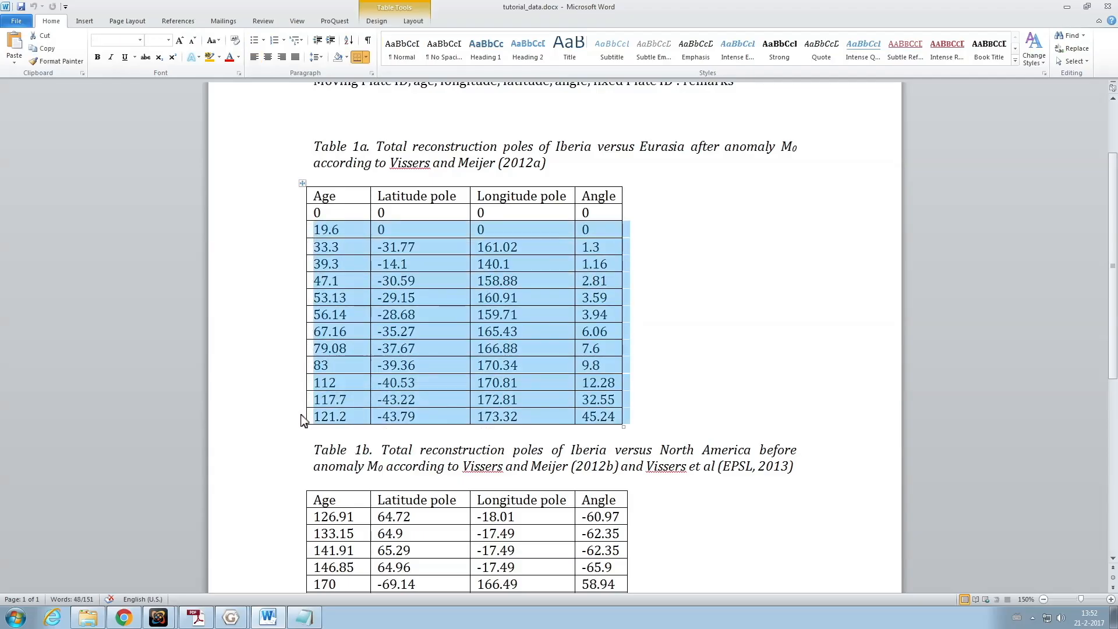
{"action": "key", "text": "ctrl+c"}
{"action": "left_click", "coordinate": [304, 617]}
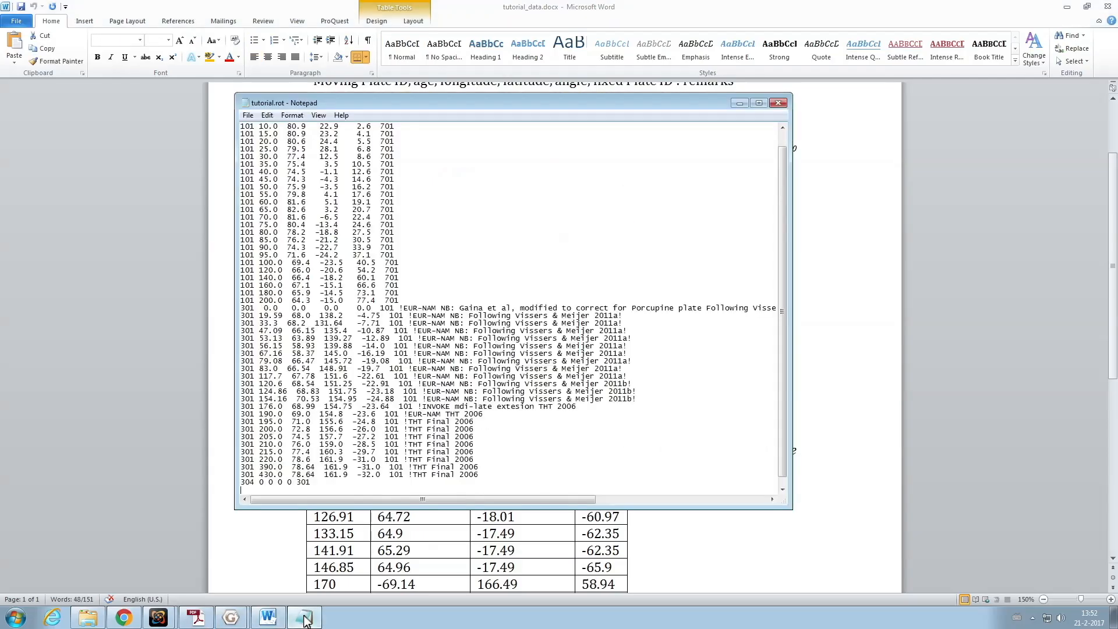
{"action": "key", "text": "ctrl+v"}
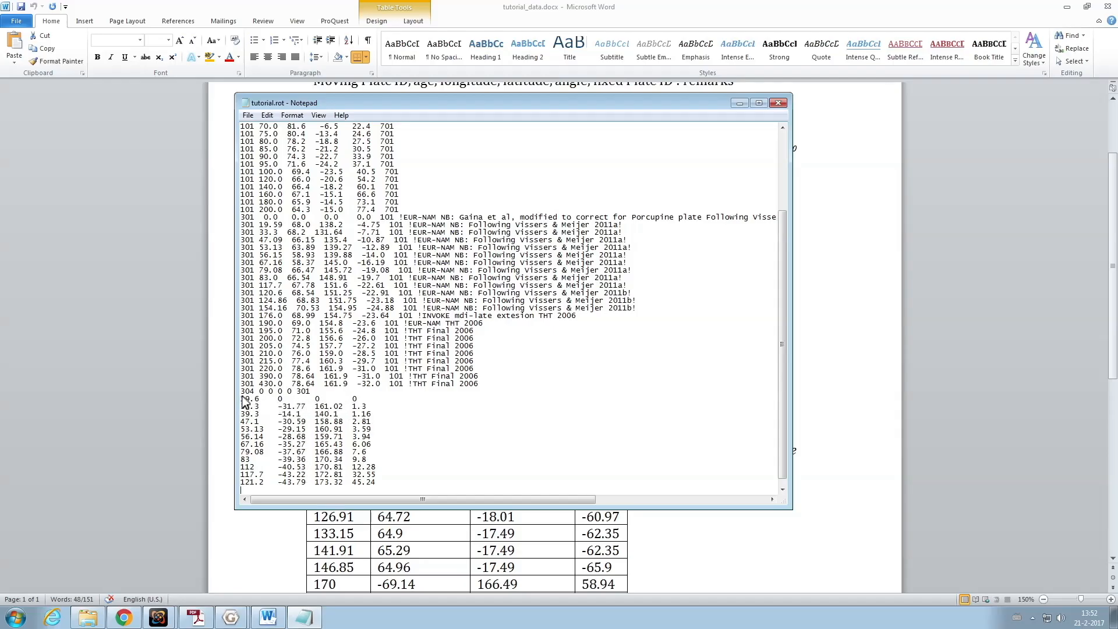
Insert the moving plate ID 304 at the start of every pasted row from 19.6 to 121.2 Ma
{"action": "left_click_drag", "start_coordinate": [260, 391], "coordinate": [243, 394]}
{"action": "key", "text": "ctrl+v"}
{"action": "key", "text": "ctrl+v"}
{"action": "key", "text": "Down"}
{"action": "key", "text": "Home"}
{"action": "key", "text": "ctrl+v"}
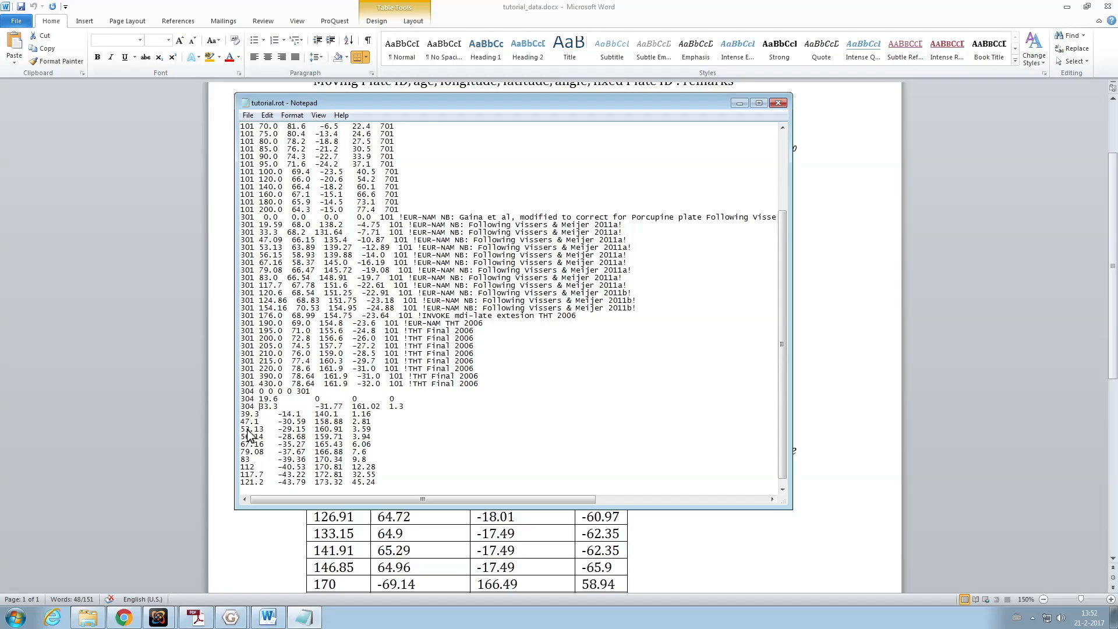
{"action": "key", "text": "ctrl+v"}
{"action": "key", "text": "Down"}
{"action": "key", "text": "Home"}
{"action": "key", "text": "ctrl+v"}
{"action": "key", "text": "Down"}
{"action": "key", "text": "Home"}
{"action": "key", "text": "ctrl+v"}
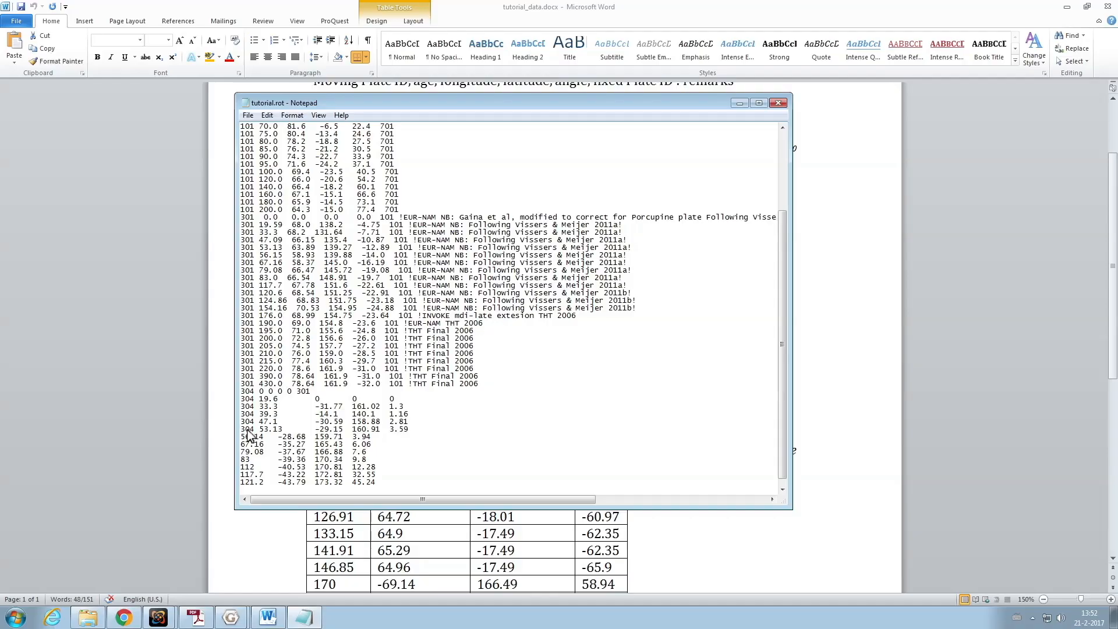
{"action": "key", "text": "Down"}
{"action": "key", "text": "Home"}
{"action": "key", "text": "ctrl+v"}
{"action": "key", "text": "ctrl+v"}
{"action": "key", "text": "Down"}
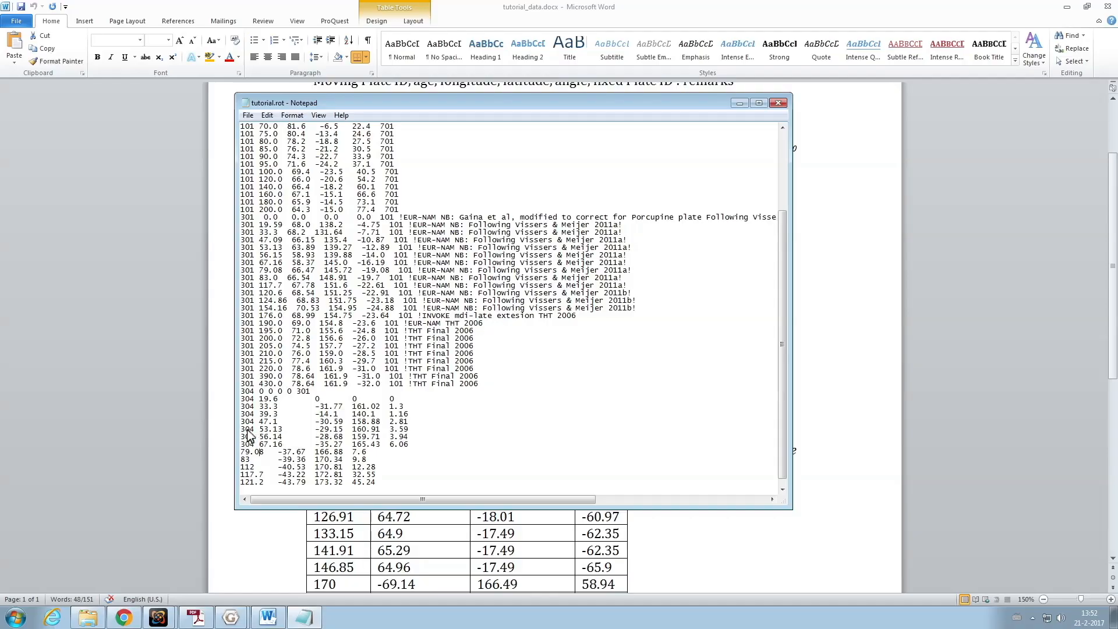
{"action": "key", "text": "Home"}
{"action": "key", "text": "ctrl+v"}
{"action": "key", "text": "Down"}
{"action": "key", "text": "ctrl+v"}
{"action": "key", "text": "Down"}
{"action": "key", "text": "Home"}
{"action": "key", "text": "ctrl+v"}
{"action": "key", "text": "ctrl+v"}
{"action": "key", "text": "Down"}
{"action": "key", "text": "ctrl+v"}
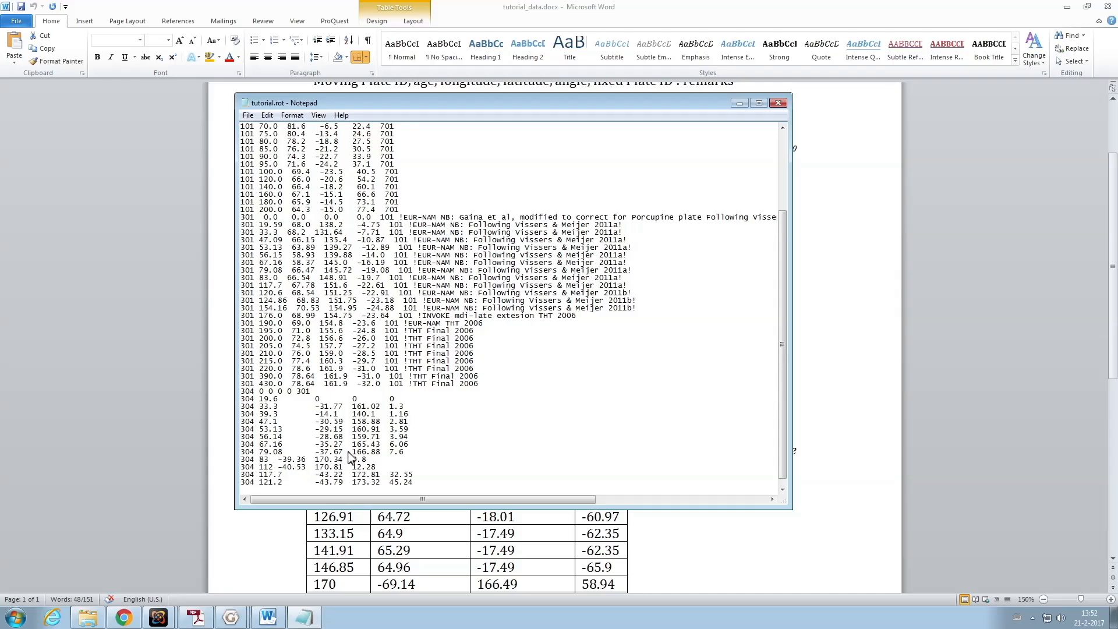
Append the fixed plate ID 301 to the end of every pasted row from 19.6 to 121.2 Ma
{"action": "left_click", "coordinate": [402, 399]}
{"action": "type", "text": "301"}
{"action": "left_click_drag", "start_coordinate": [393, 399], "coordinate": [398, 398]}
{"action": "left_click", "coordinate": [411, 406]}
{"action": "type", "text": "301"}
{"action": "key", "text": "Down"}
{"action": "type", "text": "301"}
{"action": "key", "text": "Down"}
{"action": "type", "text": "301 301"}
{"action": "key", "text": "Down"}
{"action": "type", "text": "301"}
{"action": "key", "text": "Down"}
{"action": "type", "text": "301"}
{"action": "key", "text": "Down"}
{"action": "type", "text": "301"}
{"action": "key", "text": "Down"}
{"action": "type", "text": "301"}
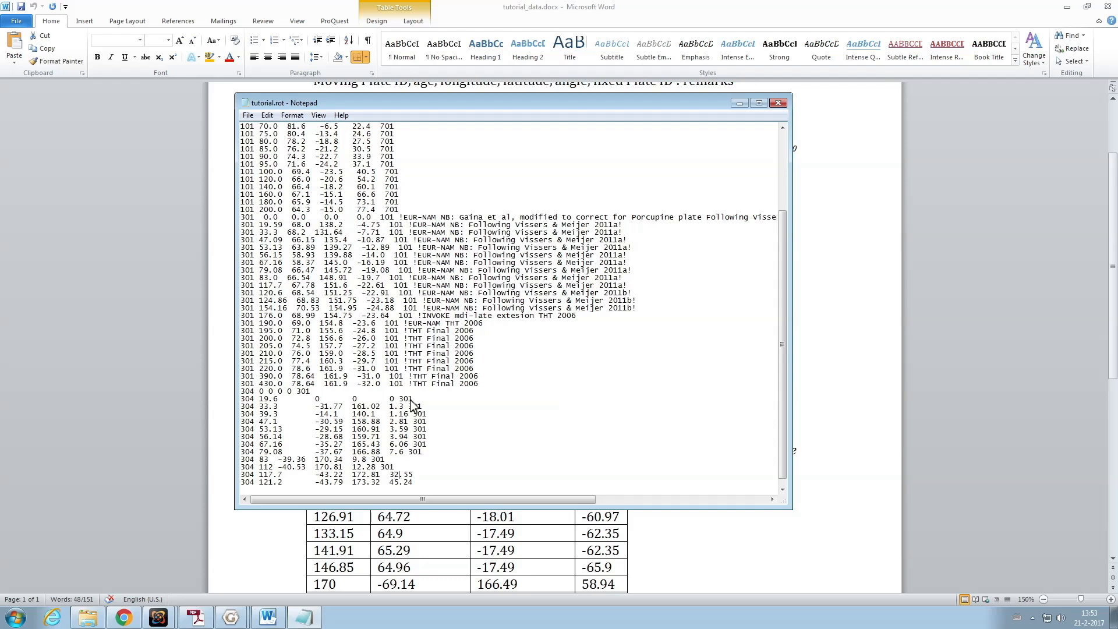
{"action": "type", "text": " 301"}
{"action": "key", "text": "Down"}
{"action": "type", "text": "301"}
Add the remark "! Iberia-EUR" to the 0 Ma row and a 2012 source paper citation as a remark to the 19.6 Ma row
{"action": "left_click", "coordinate": [326, 391]}
{"action": "type", "text": "! Iberia-EUR"}
{"action": "left_click", "coordinate": [425, 400]}
{"action": "type", "text": "! visser"}
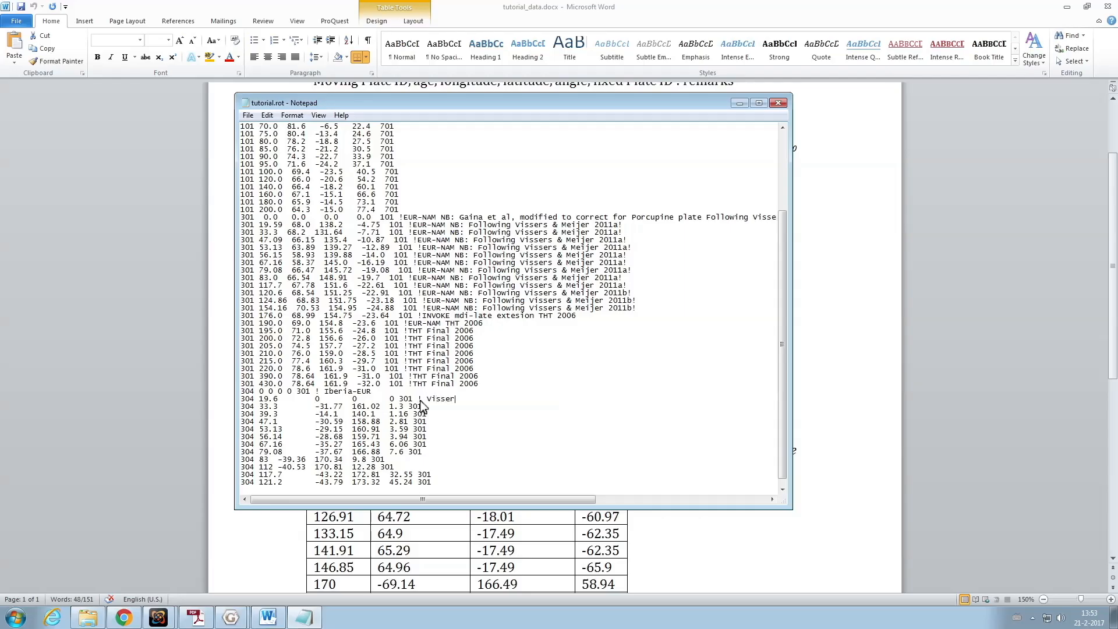
{"action": "type", "text": "s amd <eij"}
{"action": "key", "text": "BackSpace"}
{"action": "key", "text": "BackSpace"}
{"action": "key", "text": "BackSpace"}
{"action": "type", "text": "eijer 201"}
Save the edited tutorial.rot and close it
{"action": "left_click", "coordinate": [248, 115]}
{"action": "left_click", "coordinate": [265, 155]}
{"action": "left_click", "coordinate": [778, 103]}
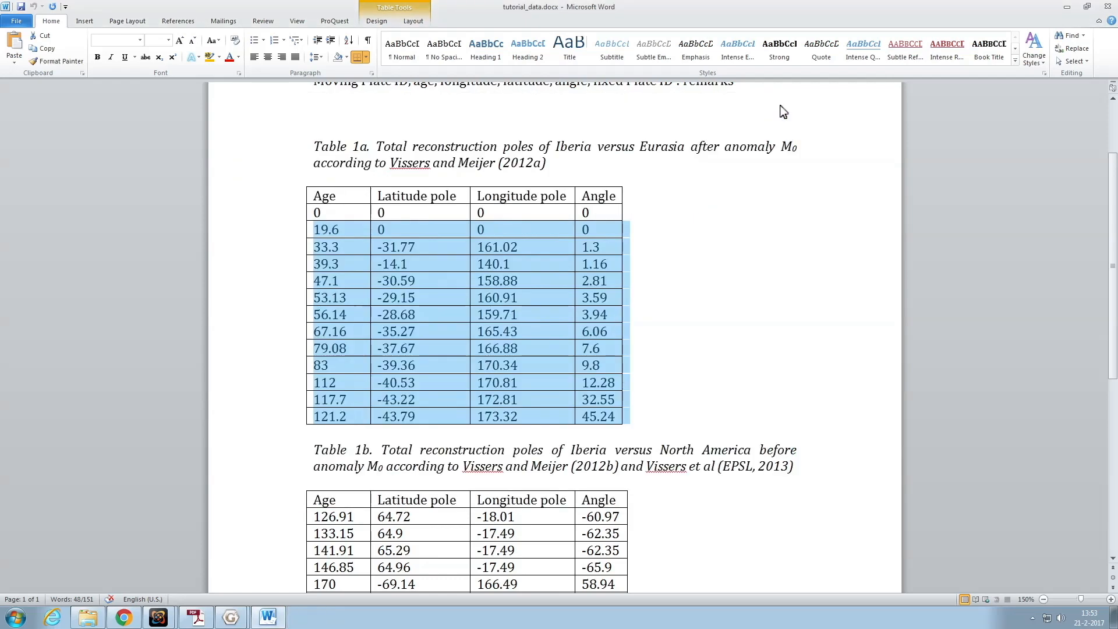
Switch to GPlates and reload tutorial.rot in the feature collection manager
{"action": "left_click", "coordinate": [231, 616]}
{"action": "left_click", "coordinate": [222, 591]}
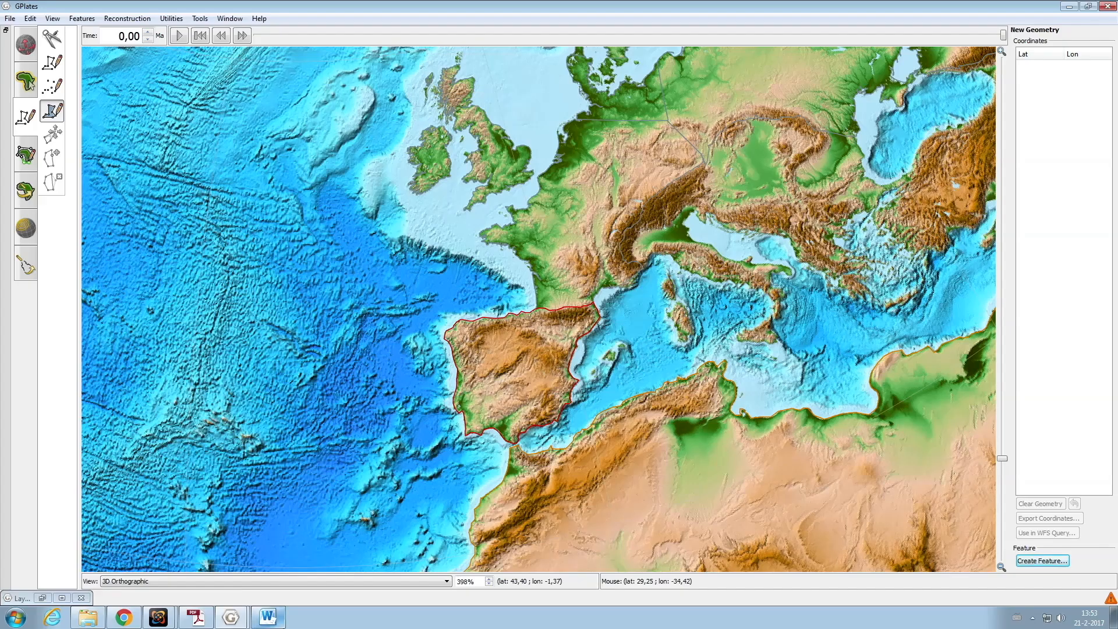
{"action": "mouse_move", "coordinate": [279, 616]}
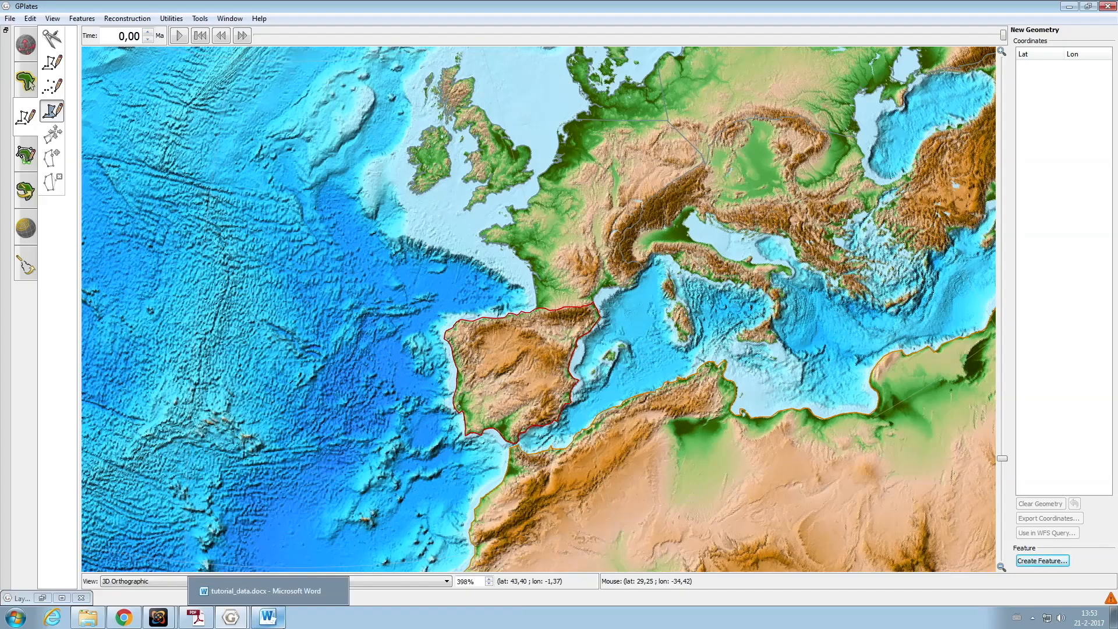
{"action": "key", "text": "ctrl+m"}
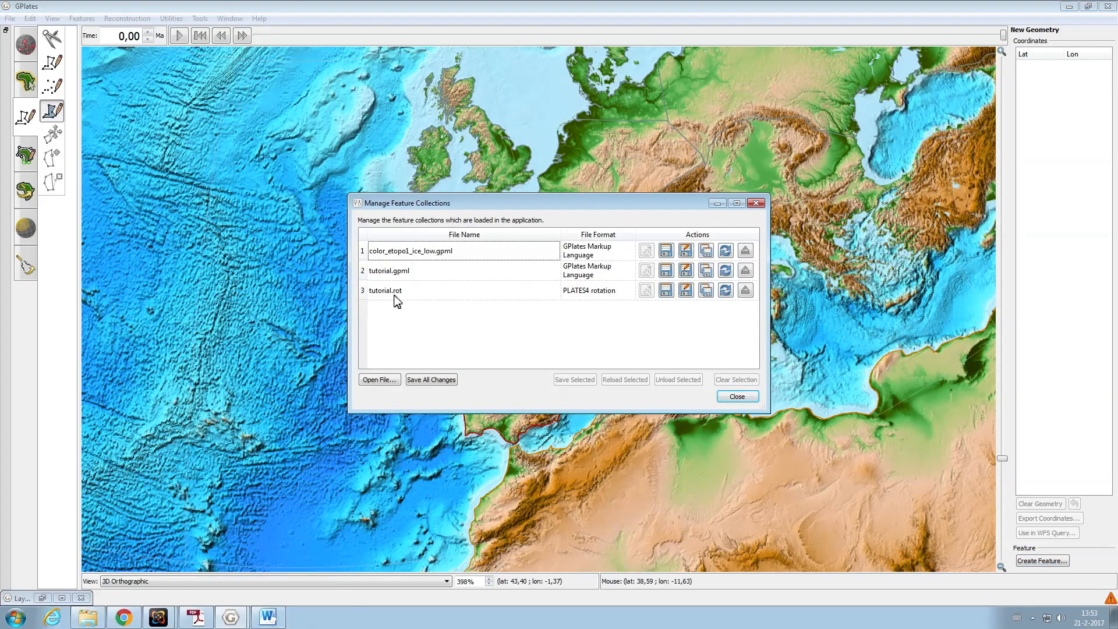
{"action": "left_click", "coordinate": [726, 291]}
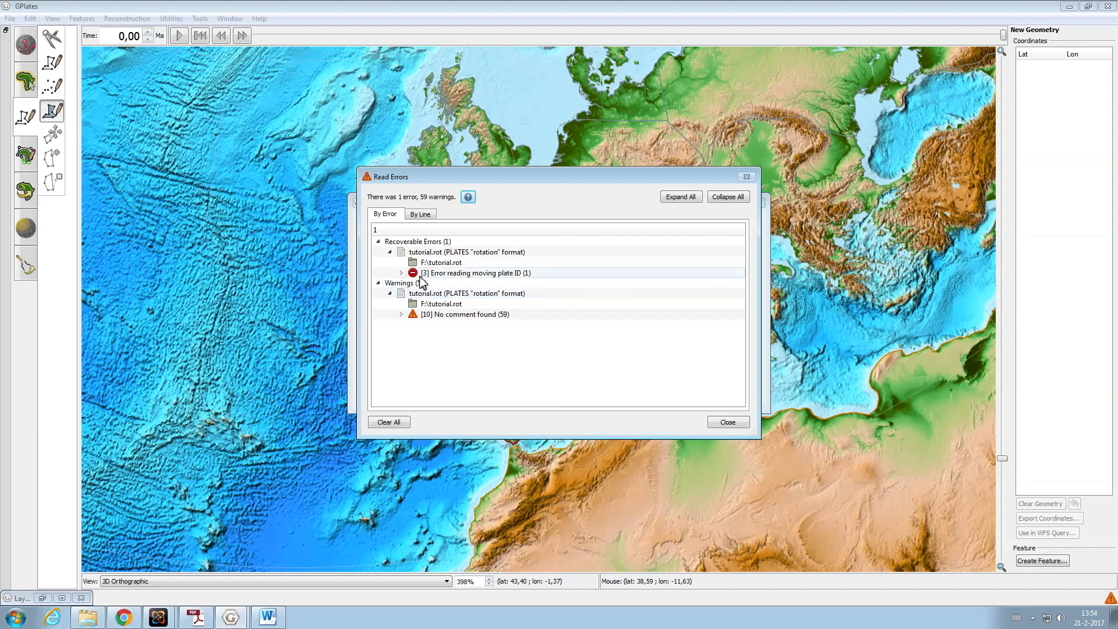
Reopen tutorial.rot in Notepad, remove the empty lines after the 121.2 Ma row, and save and close the file
{"action": "left_click", "coordinate": [88, 617]}
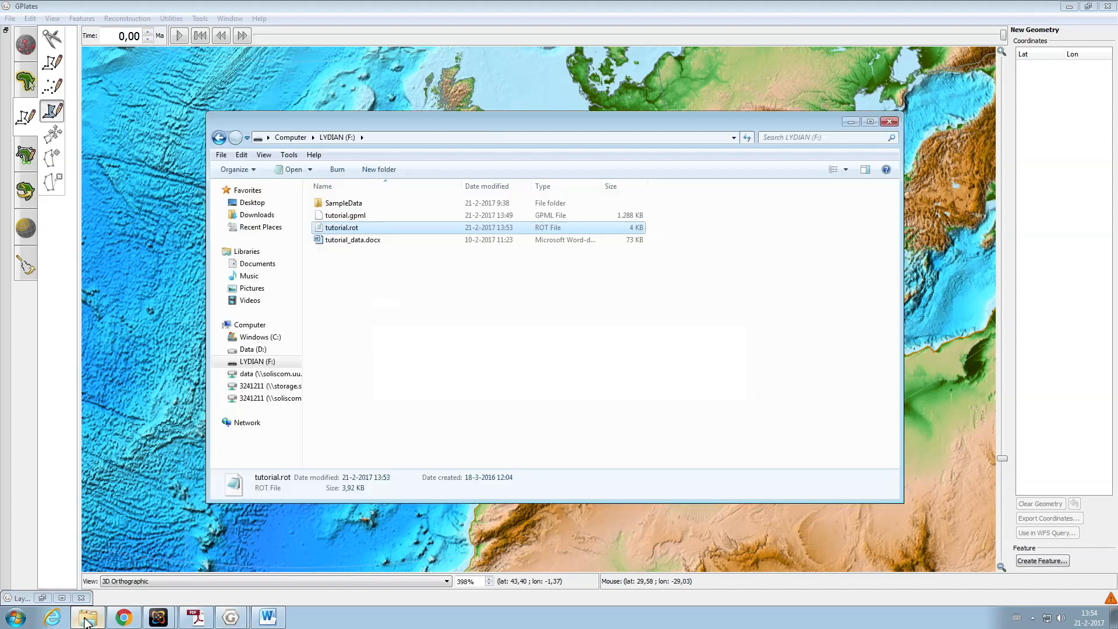
{"action": "double_click", "coordinate": [345, 231]}
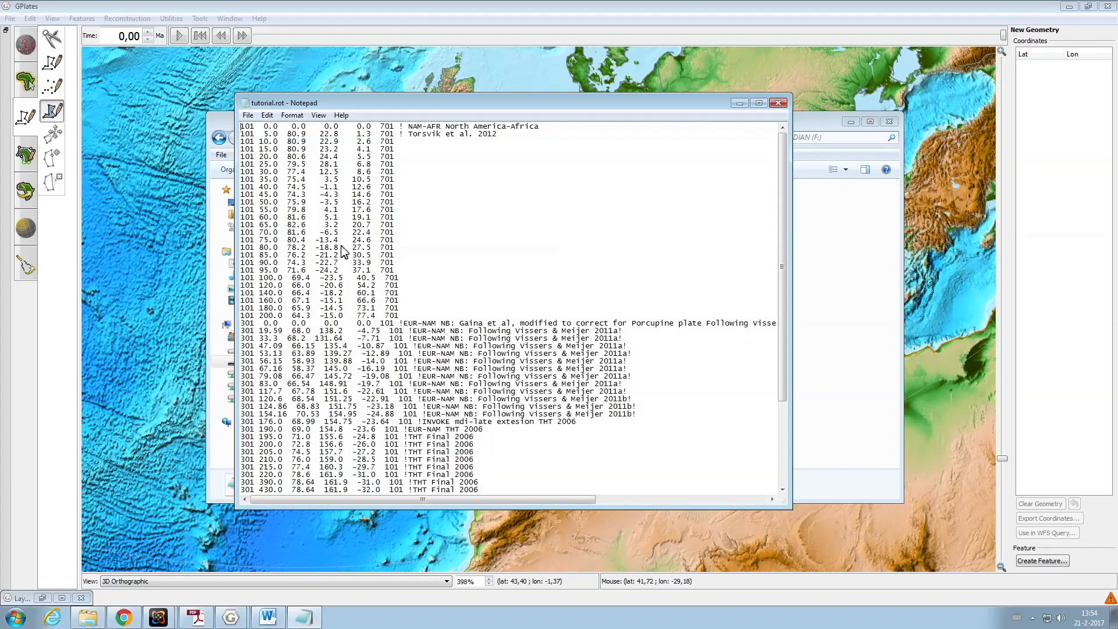
{"action": "scroll", "coordinate": [341, 347], "scroll_direction": "down", "scroll_amount": 5}
{"action": "left_click", "coordinate": [247, 488]}
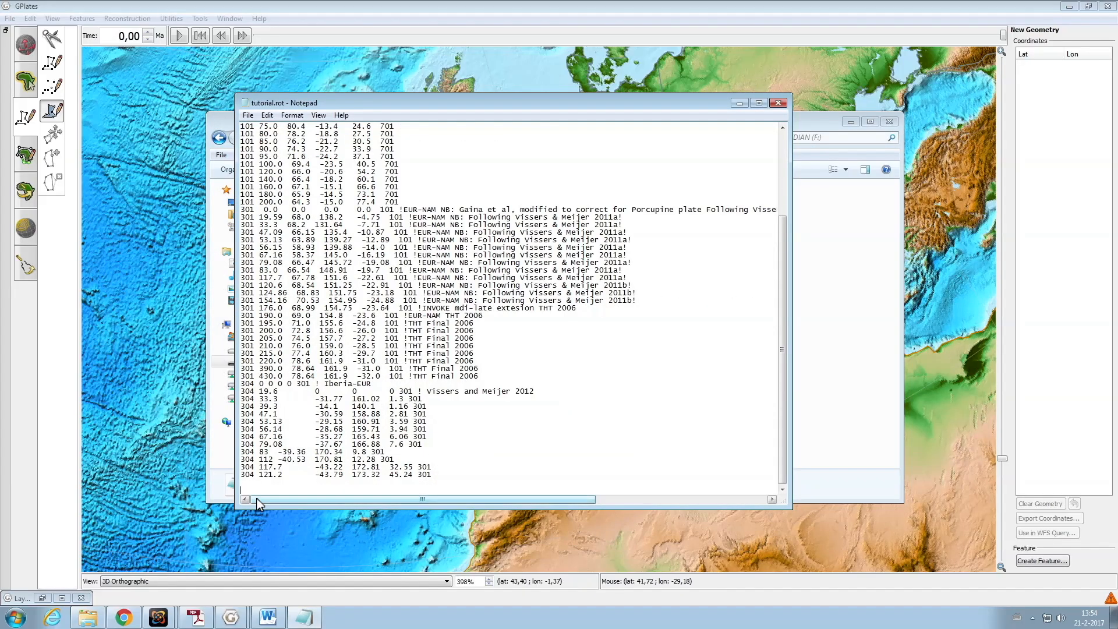
{"action": "key", "text": "BackSpace"}
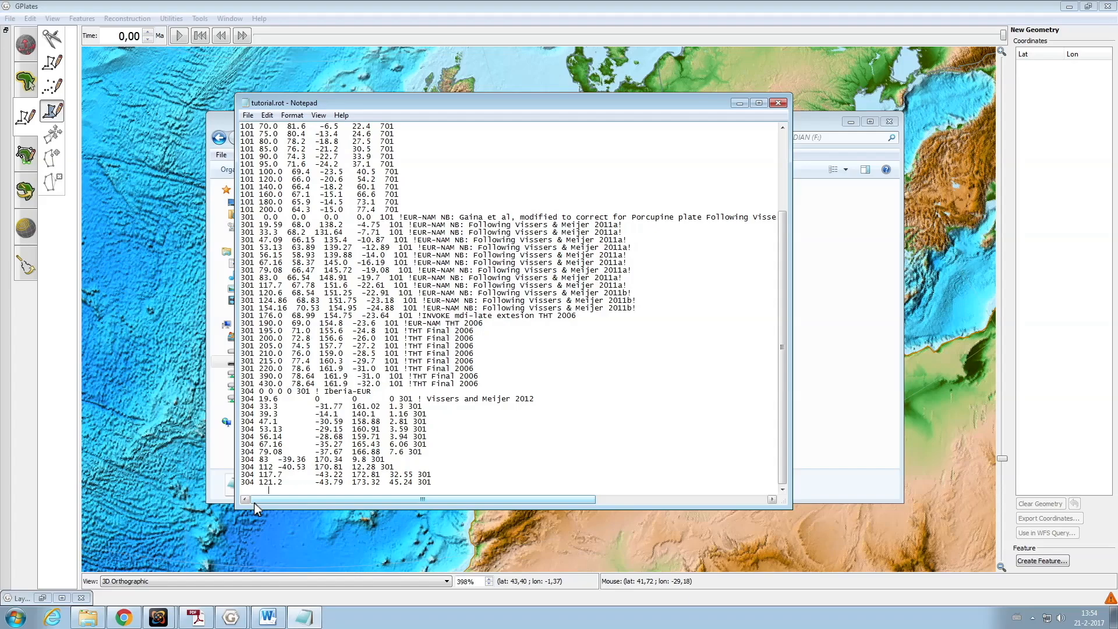
{"action": "key", "text": "BackSpace"}
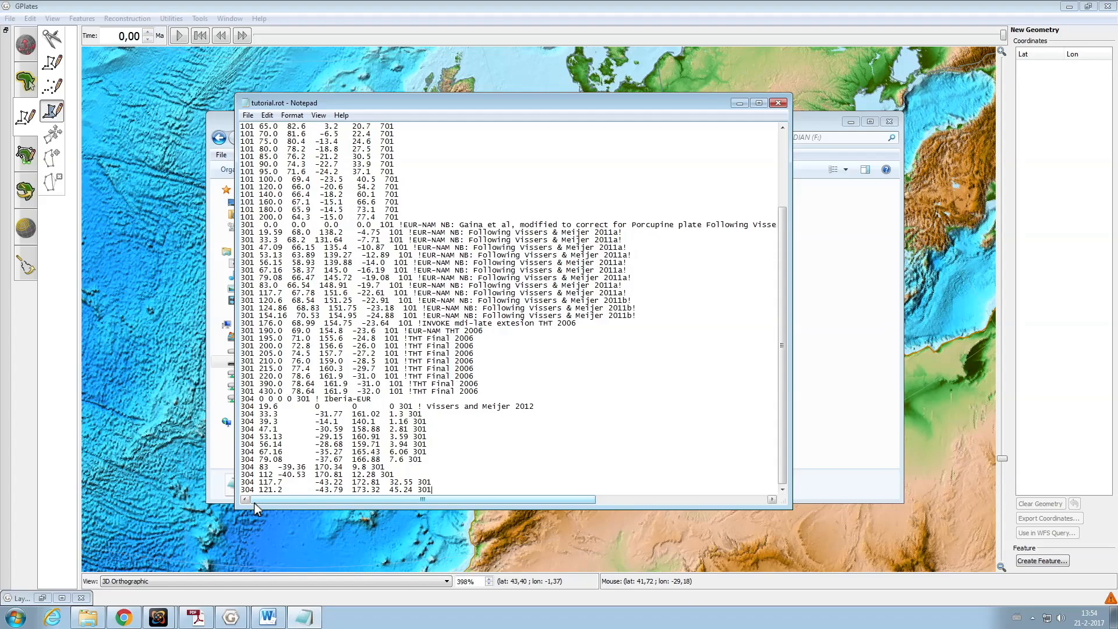
{"action": "left_click", "coordinate": [247, 115]}
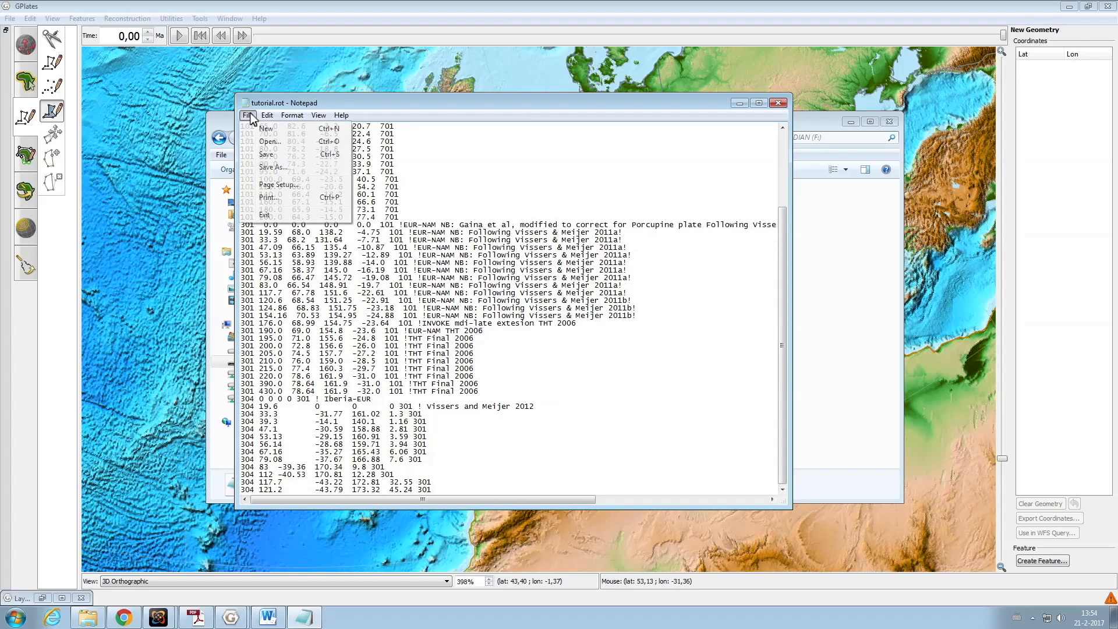
{"action": "left_click", "coordinate": [268, 160]}
{"action": "left_click", "coordinate": [778, 104]}
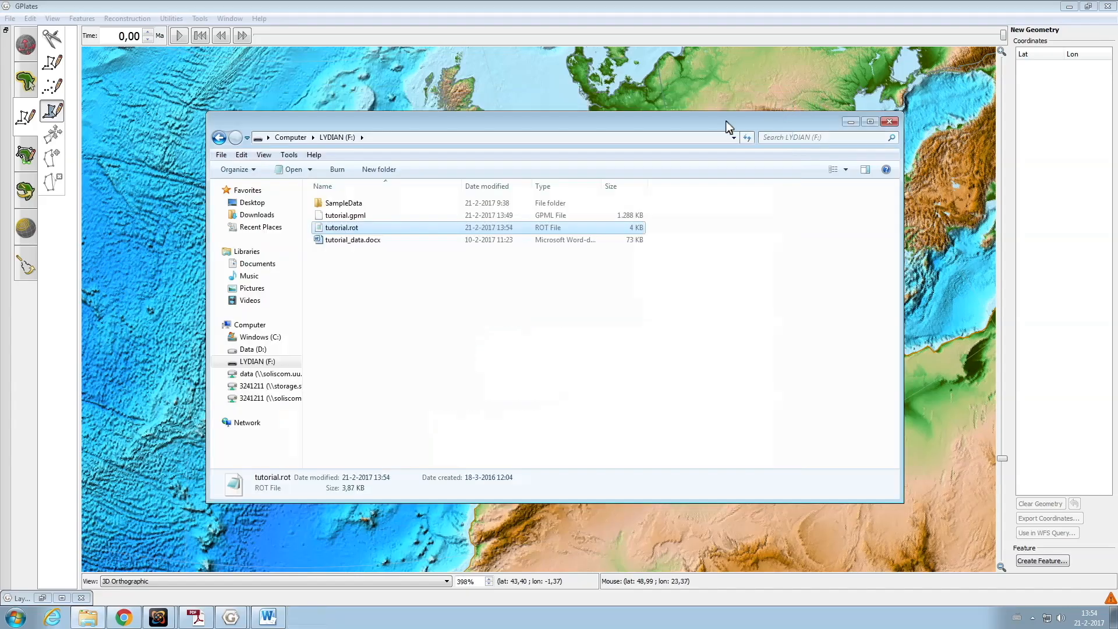
Close the file explorer window, the read errors report and the feature collection manager
{"action": "left_click", "coordinate": [888, 123]}
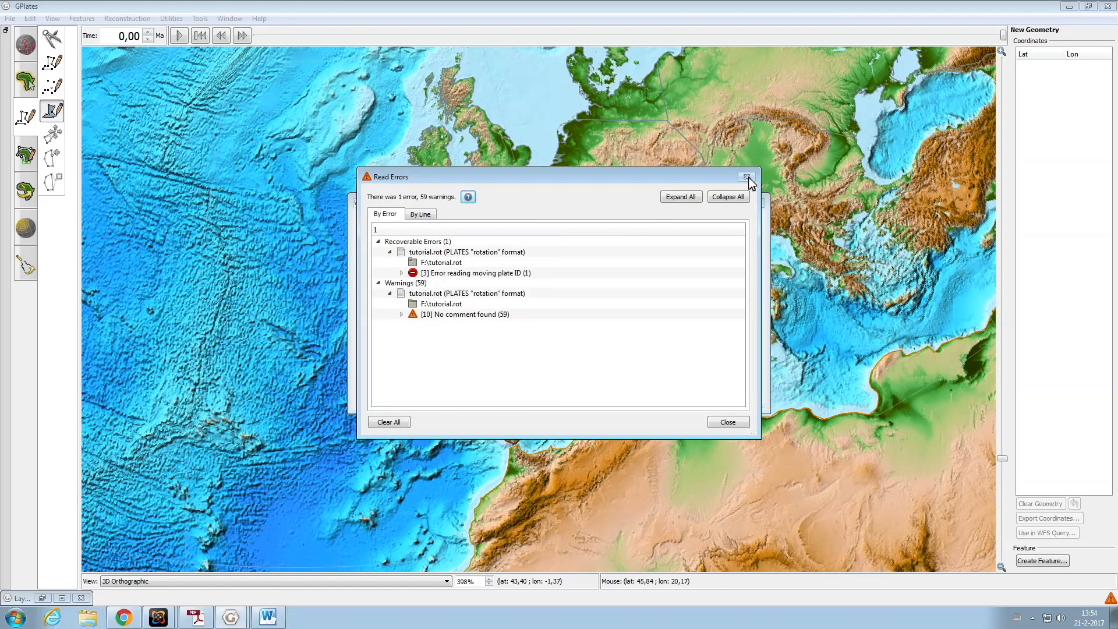
{"action": "left_click", "coordinate": [740, 420]}
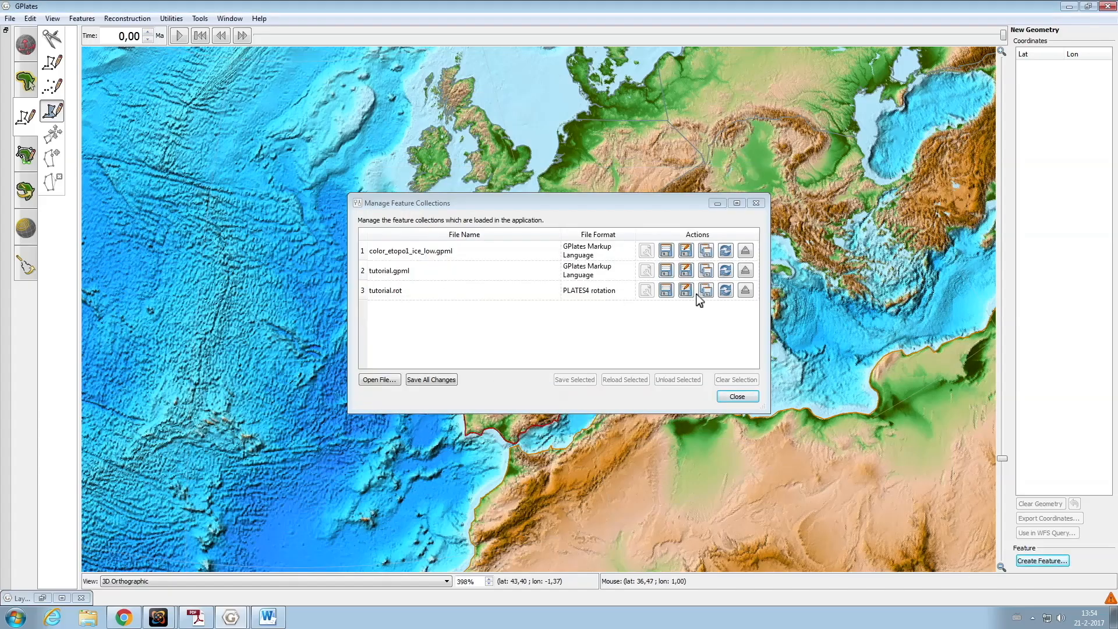
{"action": "left_click", "coordinate": [756, 203]}
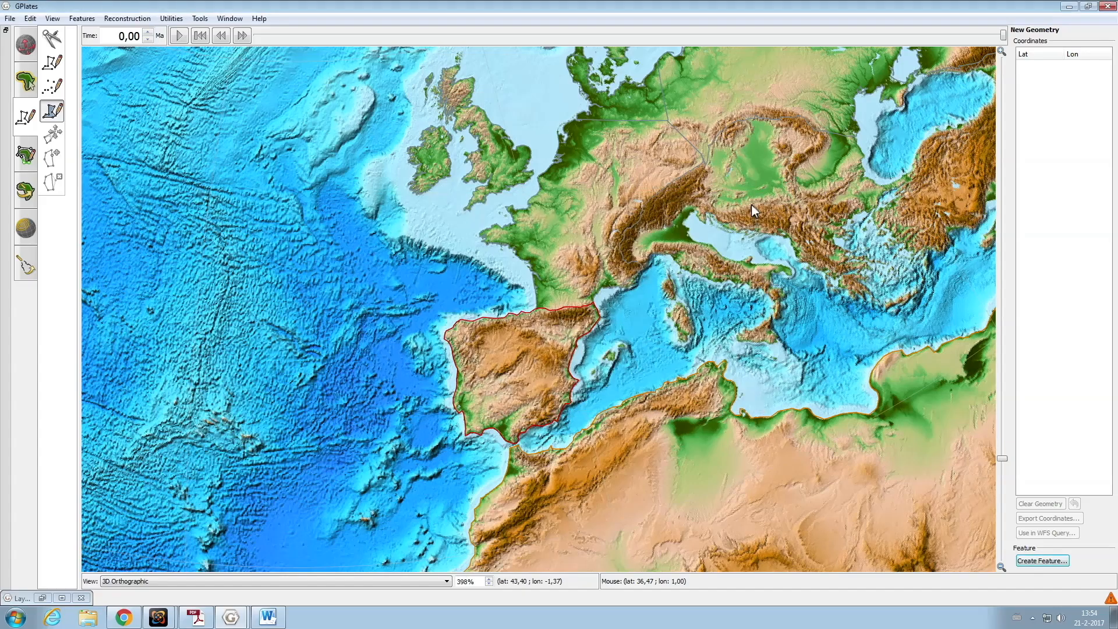
Step the reconstruction time back to 123 Ma and then forward to 120 Ma to view Iberia's rotation
{"action": "left_click", "coordinate": [221, 36]}
{"action": "left_click", "coordinate": [220, 37]}
{"action": "left_click", "coordinate": [221, 37]}
{"action": "triple_click", "coordinate": [220, 36]}
{"action": "double_click", "coordinate": [220, 37]}
{"action": "triple_click", "coordinate": [221, 36]}
{"action": "double_click", "coordinate": [221, 37]}
{"action": "triple_click", "coordinate": [220, 36]}
{"action": "triple_click", "coordinate": [220, 37]}
{"action": "double_click", "coordinate": [221, 37]}
{"action": "double_click", "coordinate": [220, 37]}
{"action": "triple_click", "coordinate": [221, 37]}
{"action": "double_click", "coordinate": [220, 37]}
{"action": "triple_click", "coordinate": [221, 37]}
{"action": "double_click", "coordinate": [221, 36]}
{"action": "triple_click", "coordinate": [220, 37]}
{"action": "double_click", "coordinate": [221, 36]}
{"action": "triple_click", "coordinate": [221, 37]}
{"action": "double_click", "coordinate": [221, 36]}
{"action": "triple_click", "coordinate": [221, 36]}
{"action": "double_click", "coordinate": [220, 36]}
{"action": "double_click", "coordinate": [221, 37]}
{"action": "triple_click", "coordinate": [220, 37]}
{"action": "triple_click", "coordinate": [220, 36]}
{"action": "double_click", "coordinate": [221, 37]}
{"action": "double_click", "coordinate": [220, 37]}
{"action": "triple_click", "coordinate": [220, 37]}
{"action": "double_click", "coordinate": [220, 37]}
{"action": "triple_click", "coordinate": [220, 36]}
{"action": "double_click", "coordinate": [220, 37]}
{"action": "triple_click", "coordinate": [221, 37]}
{"action": "double_click", "coordinate": [221, 36]}
{"action": "triple_click", "coordinate": [221, 36]}
{"action": "double_click", "coordinate": [221, 36]}
{"action": "double_click", "coordinate": [220, 37]}
{"action": "triple_click", "coordinate": [221, 36]}
{"action": "double_click", "coordinate": [221, 37]}
{"action": "triple_click", "coordinate": [220, 36]}
{"action": "double_click", "coordinate": [220, 36]}
{"action": "triple_click", "coordinate": [220, 37]}
{"action": "double_click", "coordinate": [221, 37]}
{"action": "triple_click", "coordinate": [220, 37]}
{"action": "double_click", "coordinate": [220, 36]}
{"action": "triple_click", "coordinate": [221, 37]}
{"action": "double_click", "coordinate": [220, 37]}
{"action": "triple_click", "coordinate": [221, 37]}
{"action": "double_click", "coordinate": [220, 37]}
{"action": "triple_click", "coordinate": [221, 37]}
{"action": "double_click", "coordinate": [220, 37]}
{"action": "left_click", "coordinate": [220, 37]}
{"action": "left_click", "coordinate": [221, 37]}
{"action": "triple_click", "coordinate": [221, 37]}
{"action": "left_click", "coordinate": [221, 36]}
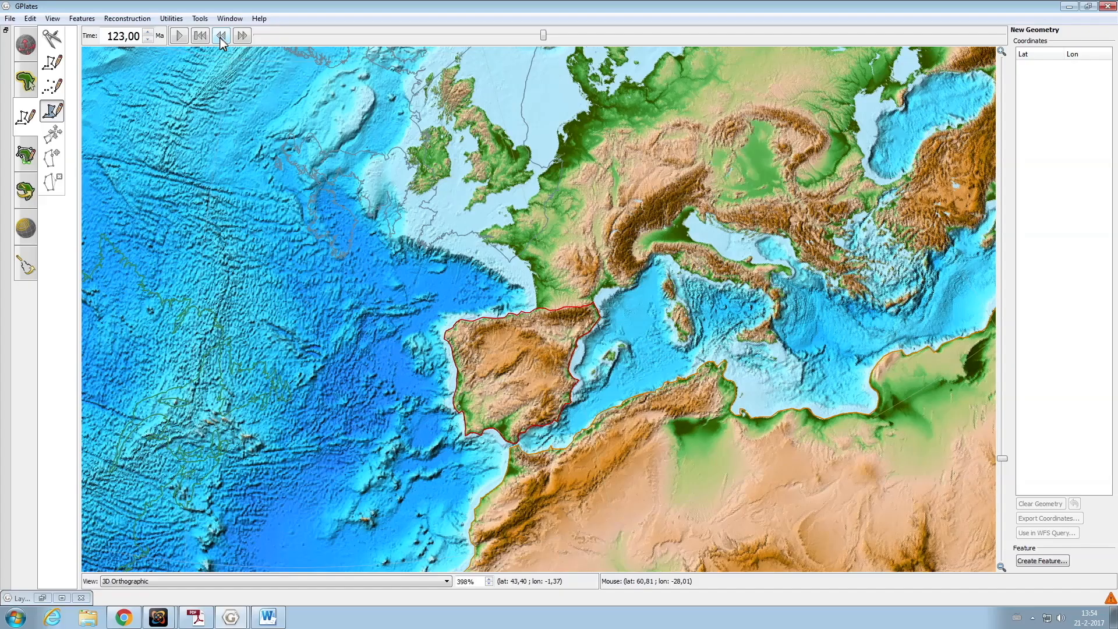
{"action": "double_click", "coordinate": [242, 37]}
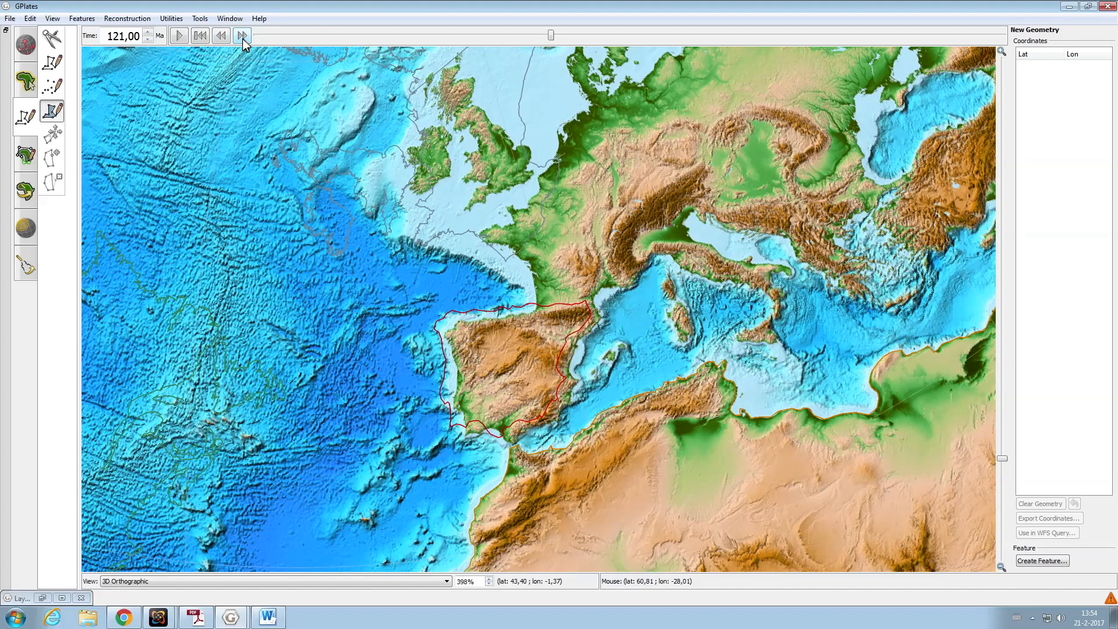
{"action": "left_click", "coordinate": [242, 36]}
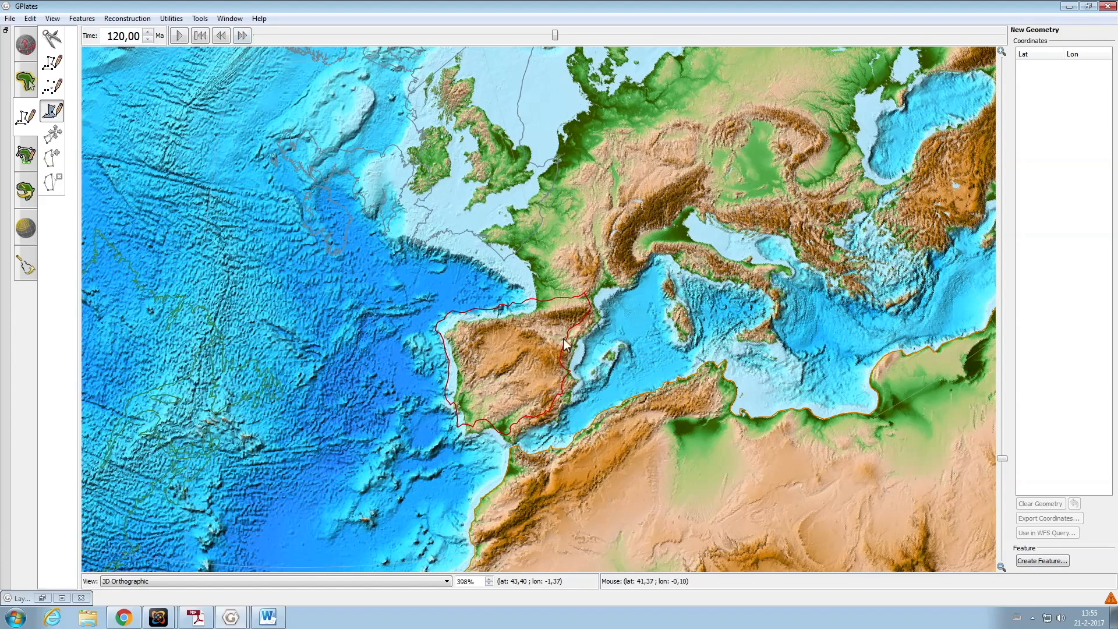
Show the layers window and hide the color_etopo1_ice_low raster
{"action": "left_click", "coordinate": [42, 598]}
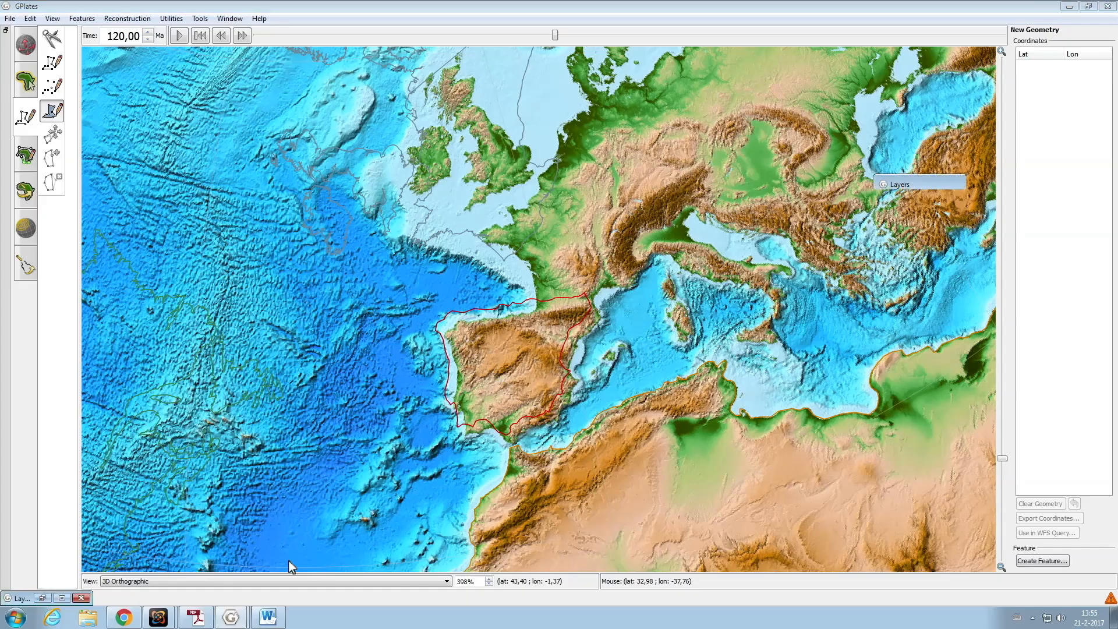
{"action": "left_click", "coordinate": [896, 267]}
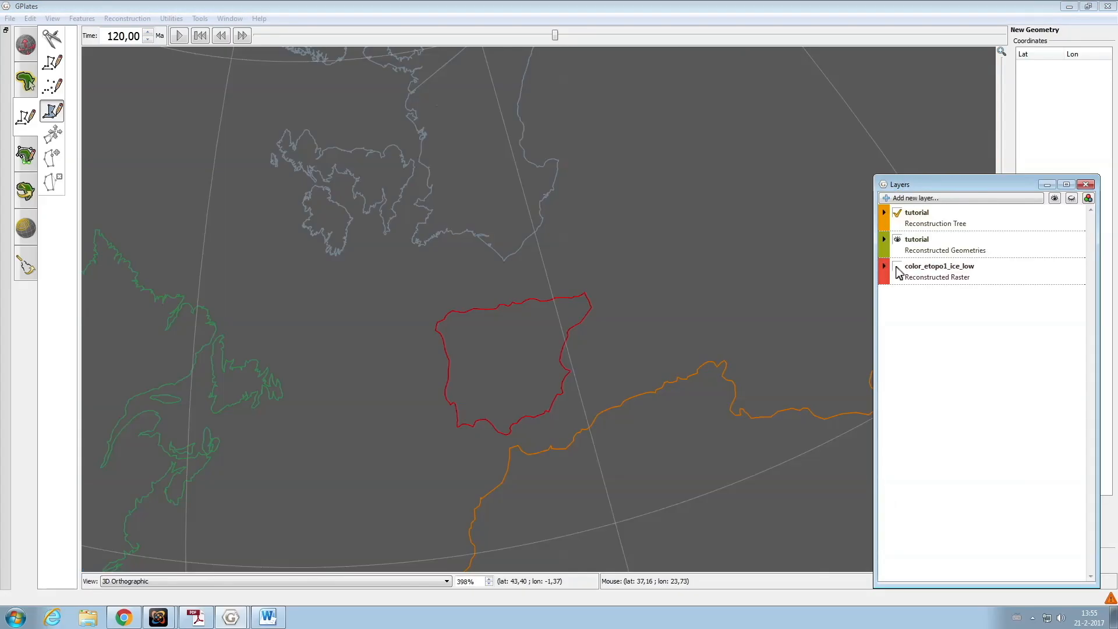
Minimise the layers window and step the reconstruction time back to 131 Ma to view Iberia's position
{"action": "left_click", "coordinate": [1046, 184]}
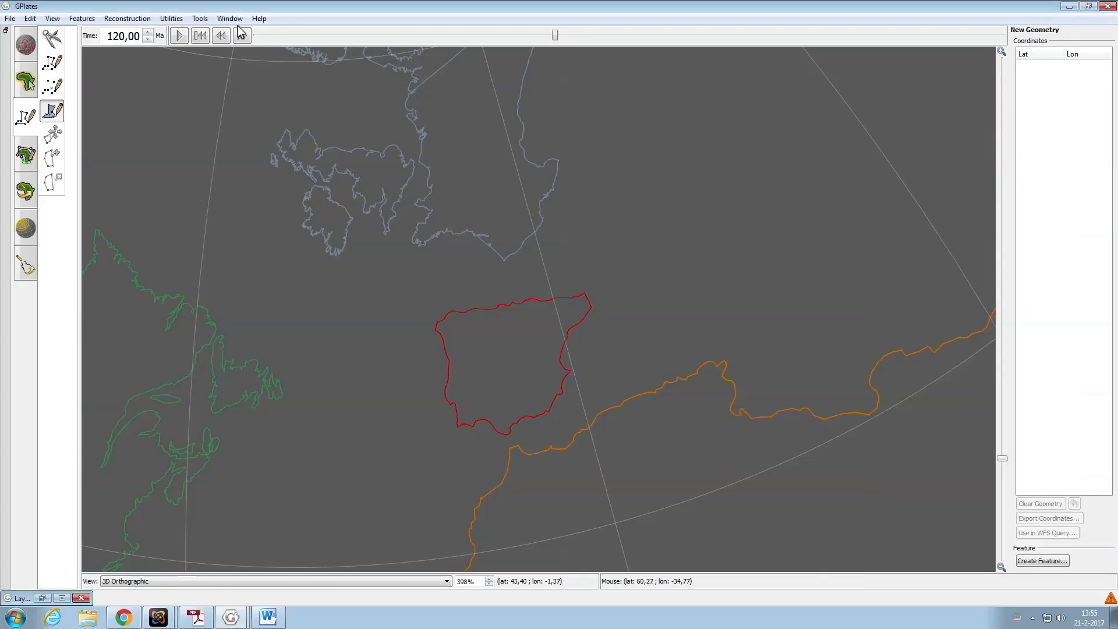
{"action": "left_click", "coordinate": [221, 36]}
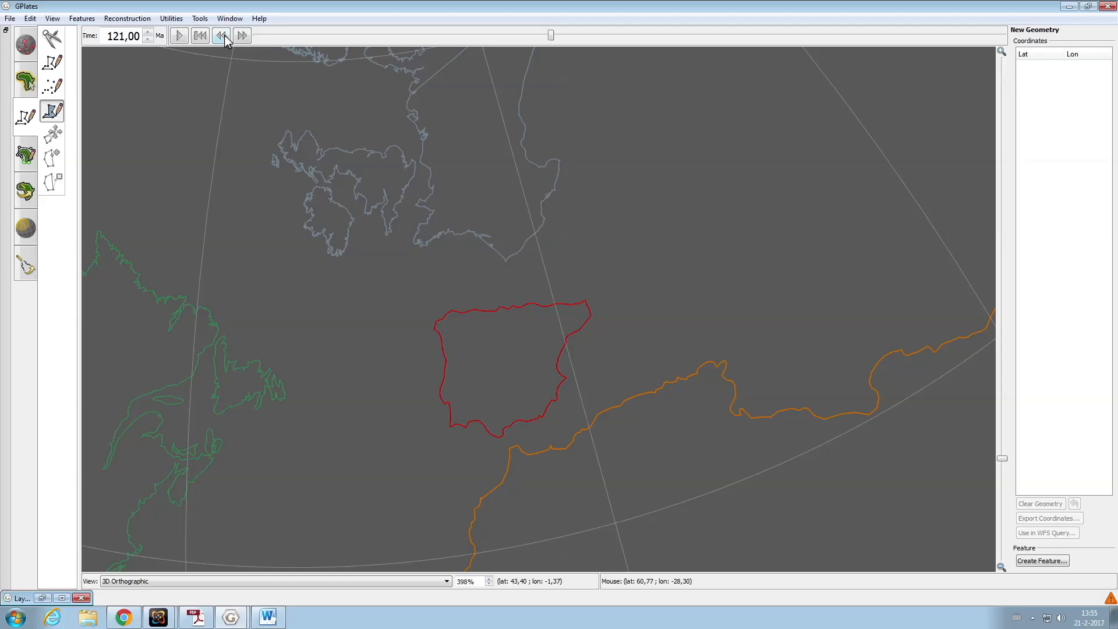
{"action": "left_click", "coordinate": [225, 39]}
{"action": "left_click", "coordinate": [223, 39]}
{"action": "left_click", "coordinate": [222, 36]}
{"action": "left_click", "coordinate": [221, 37]}
{"action": "left_click", "coordinate": [221, 37]}
{"action": "left_click", "coordinate": [222, 36]}
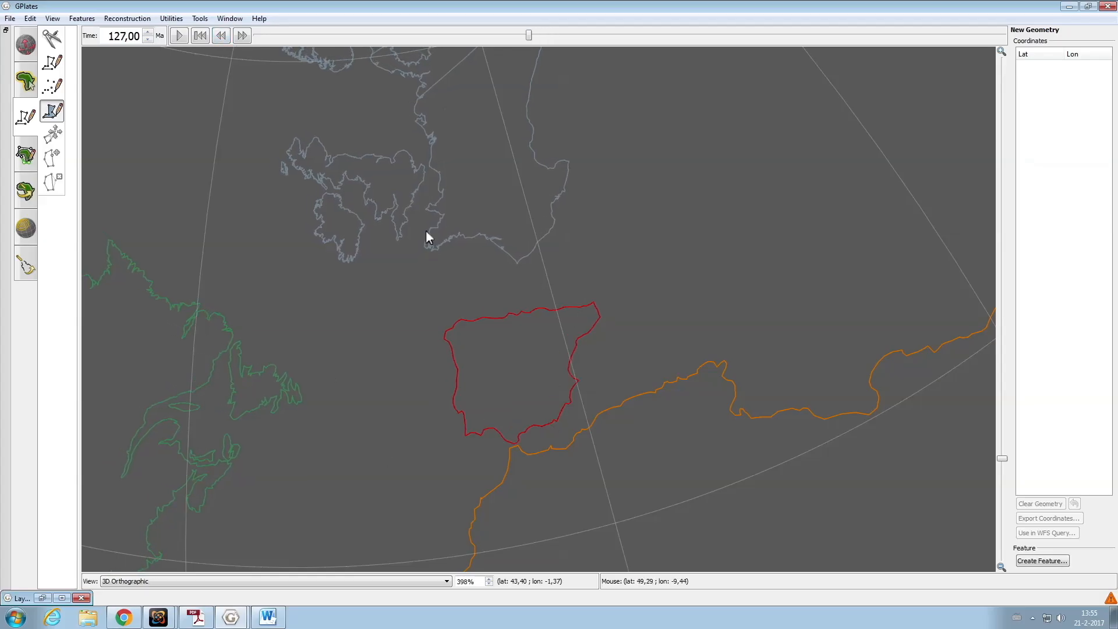
{"action": "left_click", "coordinate": [222, 37]}
{"action": "left_click", "coordinate": [222, 37]}
{"action": "left_click", "coordinate": [221, 36]}
{"action": "left_click", "coordinate": [221, 36]}
Set the reconstruction time to 0 Ma, then go back through time to 112.37 Ma to view Iberia's motion
{"action": "left_click_drag", "start_coordinate": [103, 36], "coordinate": [160, 37]}
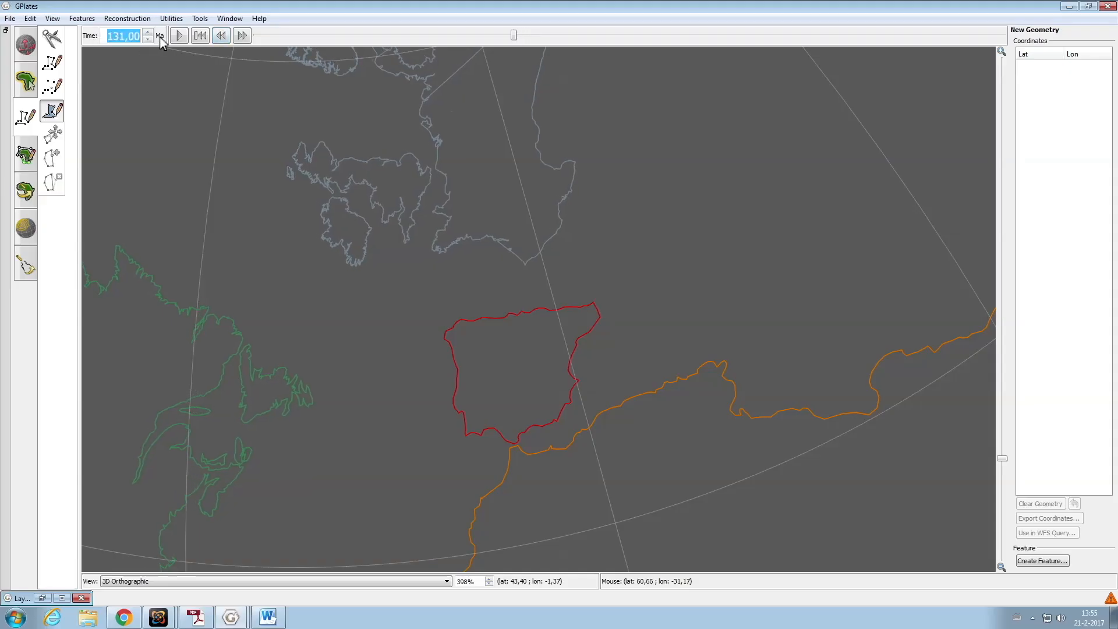
{"action": "type", "text": "0"}
{"action": "key", "text": "Return"}
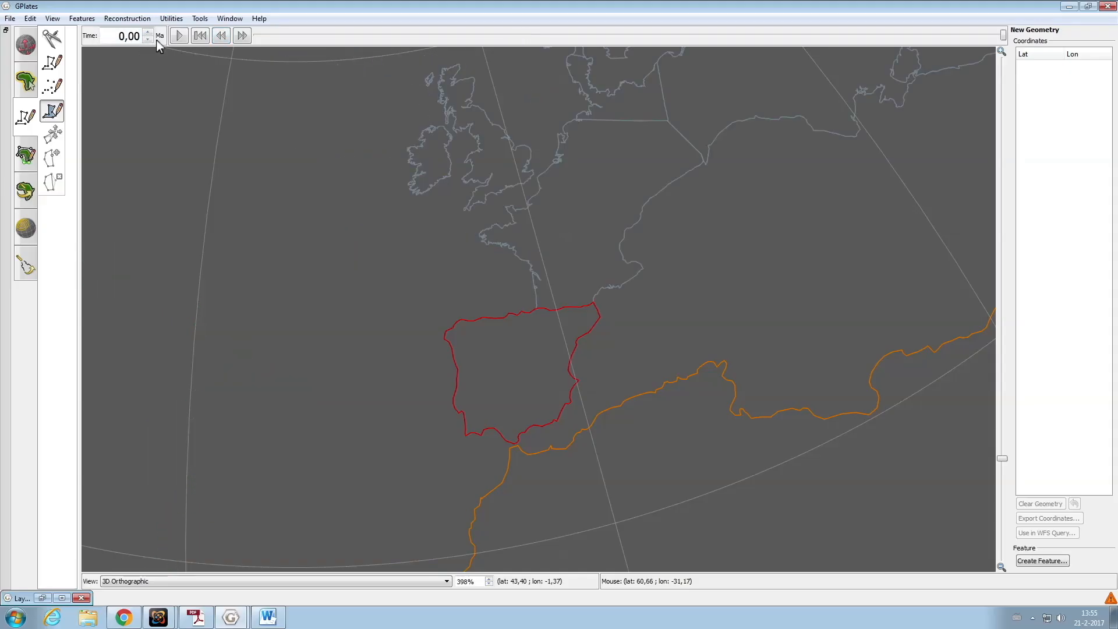
{"action": "left_click", "coordinate": [221, 36]}
{"action": "left_click", "coordinate": [221, 36]}
{"action": "left_click", "coordinate": [221, 36]}
{"action": "left_click", "coordinate": [221, 36]}
{"action": "left_click", "coordinate": [221, 36]}
{"action": "left_click", "coordinate": [221, 36]}
{"action": "left_click", "coordinate": [221, 36]}
{"action": "left_click", "coordinate": [221, 36]}
{"action": "left_click_drag", "start_coordinate": [972, 37], "coordinate": [545, 52]}
{"action": "left_click", "coordinate": [242, 36]}
{"action": "left_click", "coordinate": [241, 35]}
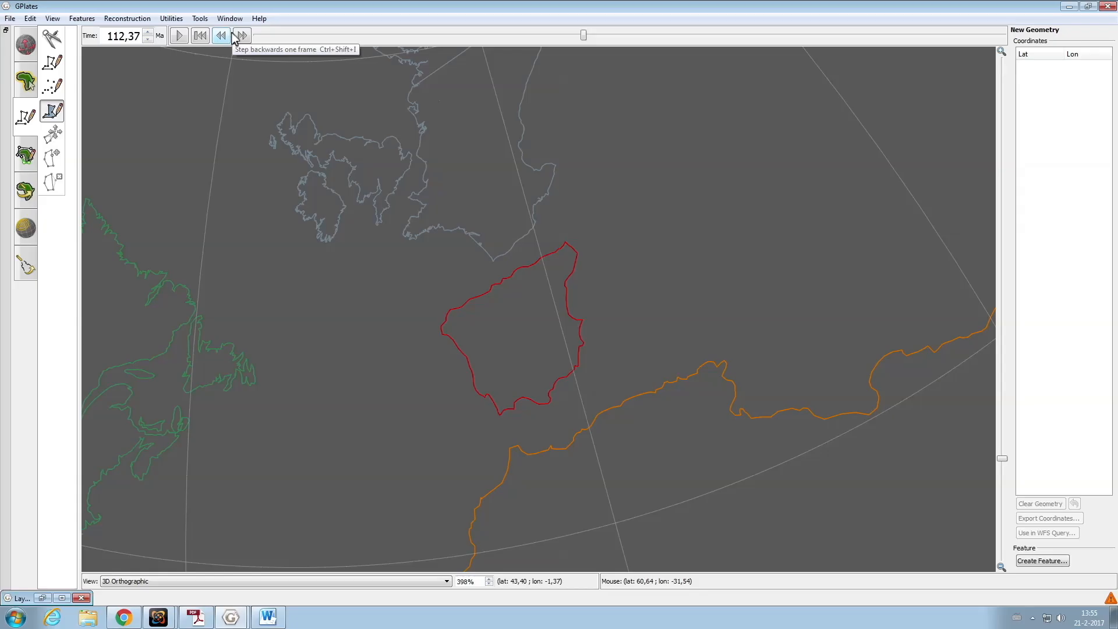
Examine the M0 reconstruction figure in background.pdf and the Table 1b rotation poles in tutorial_data.docx in Word
{"action": "left_click", "coordinate": [196, 619]}
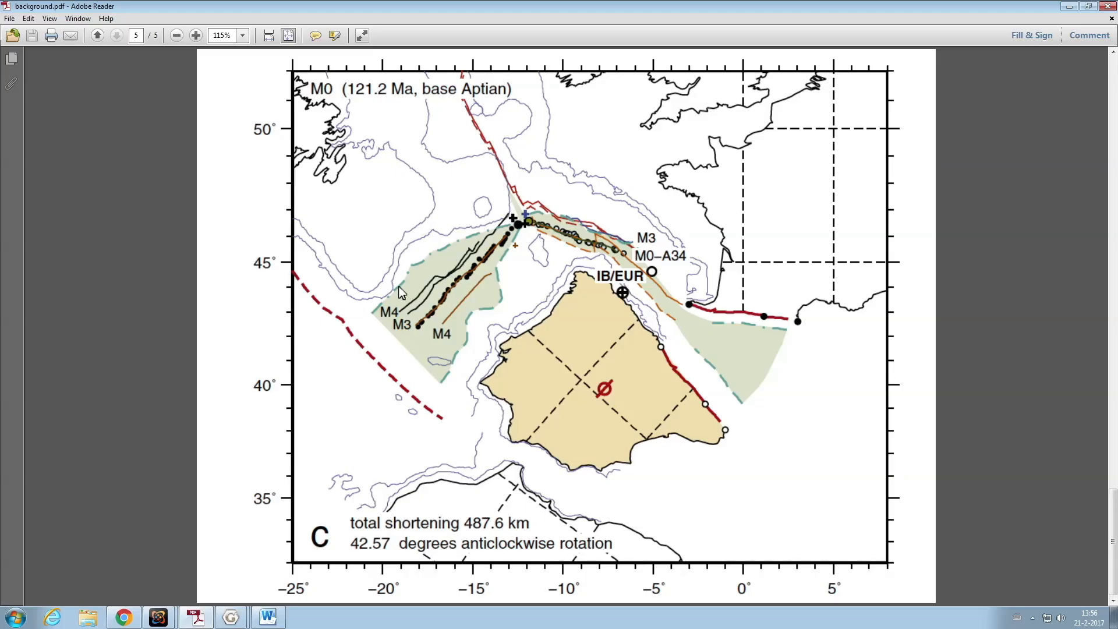
{"action": "left_click", "coordinate": [276, 612]}
{"action": "scroll", "coordinate": [321, 423], "scroll_direction": "down", "scroll_amount": 3}
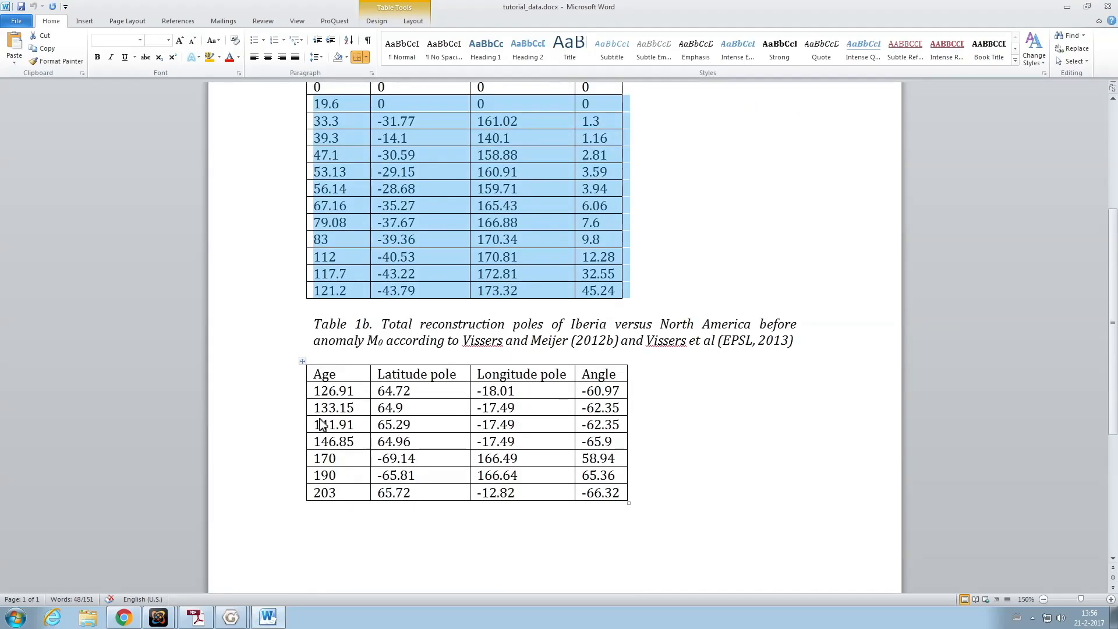
{"action": "scroll", "coordinate": [321, 423], "scroll_direction": "down", "scroll_amount": 2}
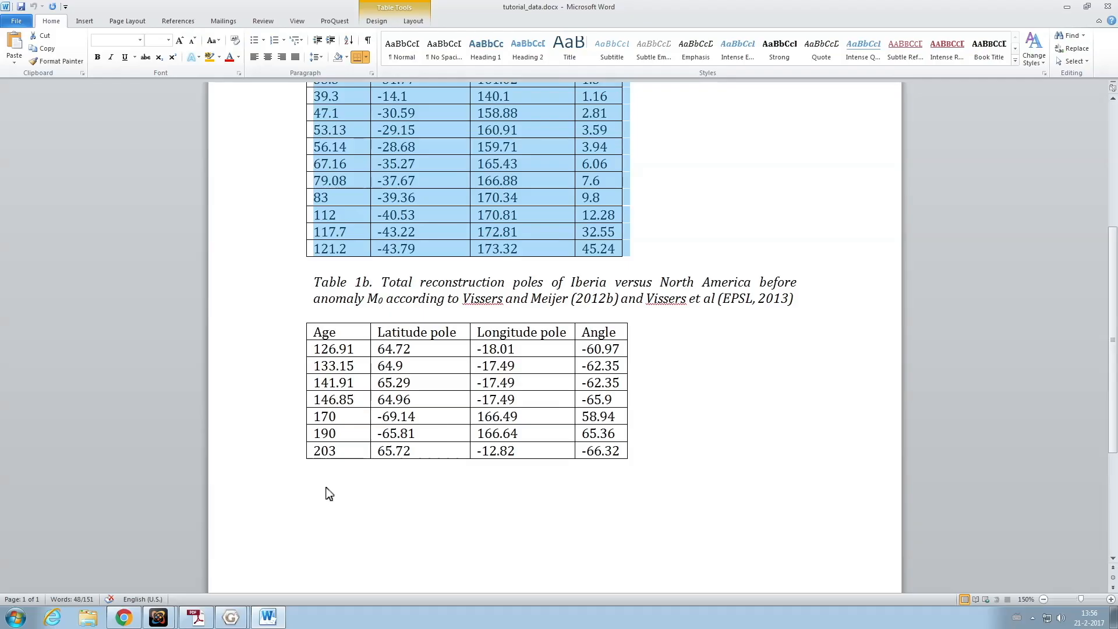
Switch back to GPlates and set the reconstruction time to 121 Ma
{"action": "mouse_move", "coordinate": [232, 620]}
{"action": "left_click", "coordinate": [232, 596]}
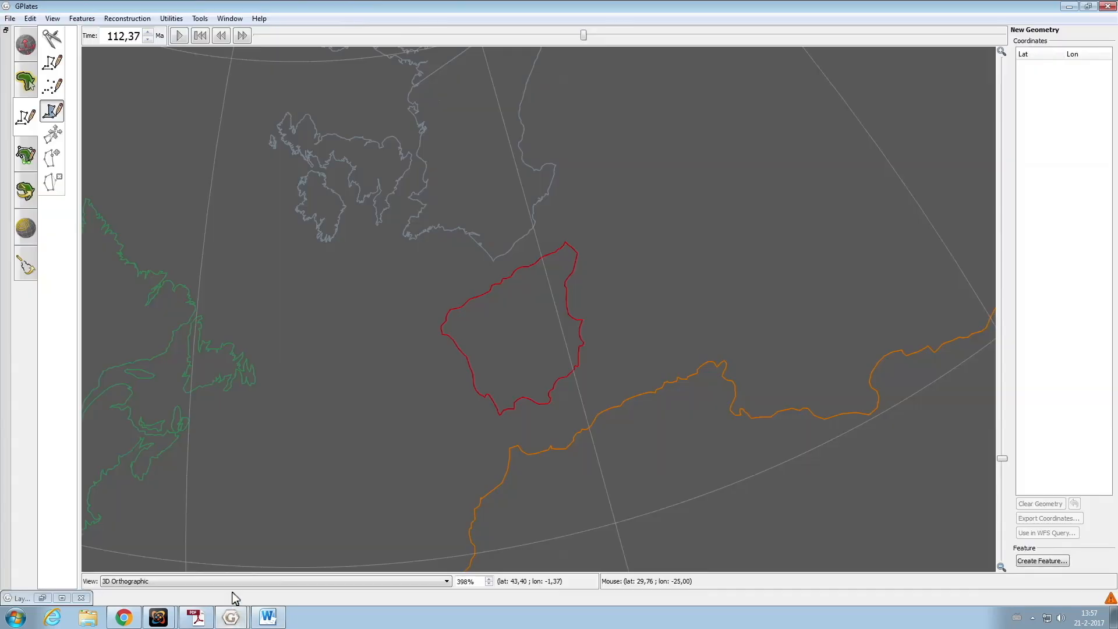
{"action": "double_click", "coordinate": [131, 36]}
{"action": "type", "text": "121"}
{"action": "key", "text": "Return"}
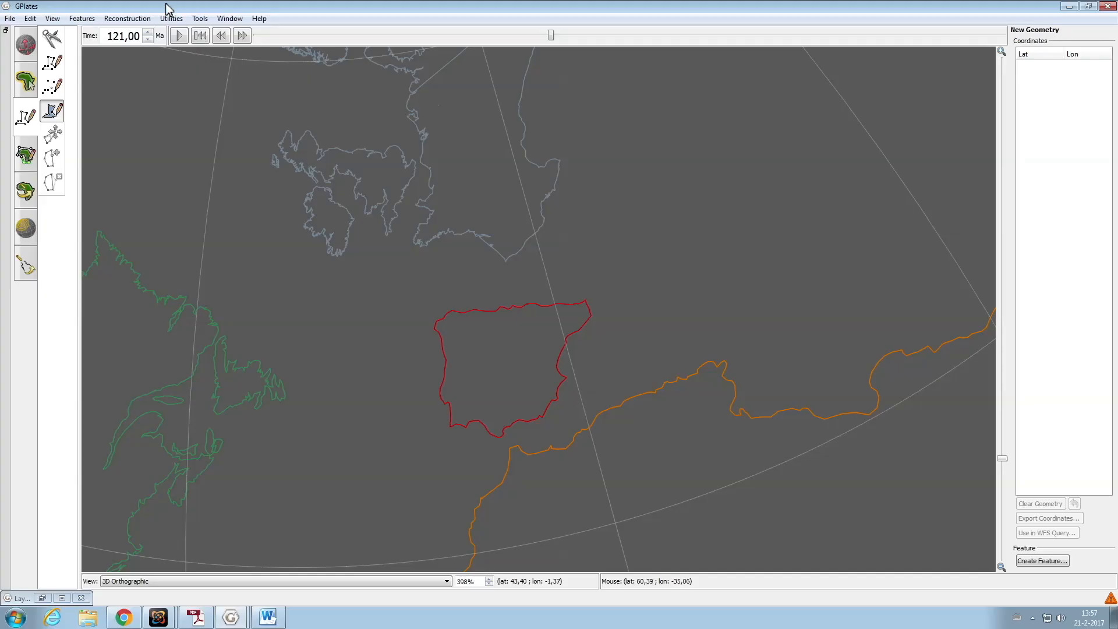
Set the anchored plate ID to 101 and bring Iberia back to the middle of the globe view
{"action": "left_click", "coordinate": [127, 18]}
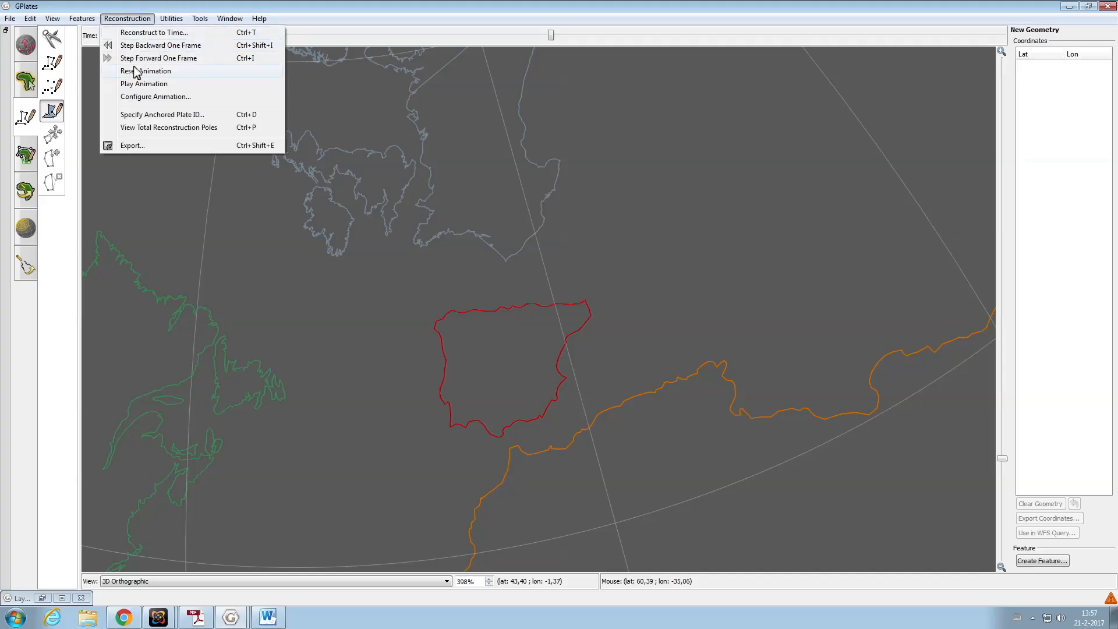
{"action": "left_click", "coordinate": [140, 115]}
{"action": "type", "text": "1"}
{"action": "key", "text": "Return"}
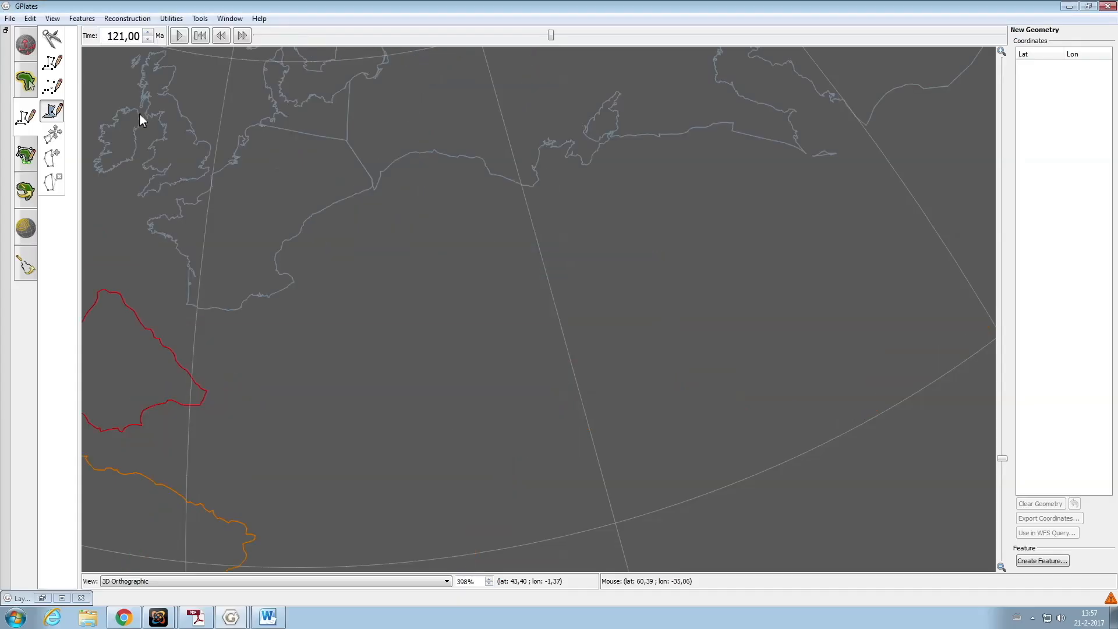
{"action": "left_click_drag", "start_coordinate": [267, 393], "coordinate": [623, 381], "text": "ctrl"}
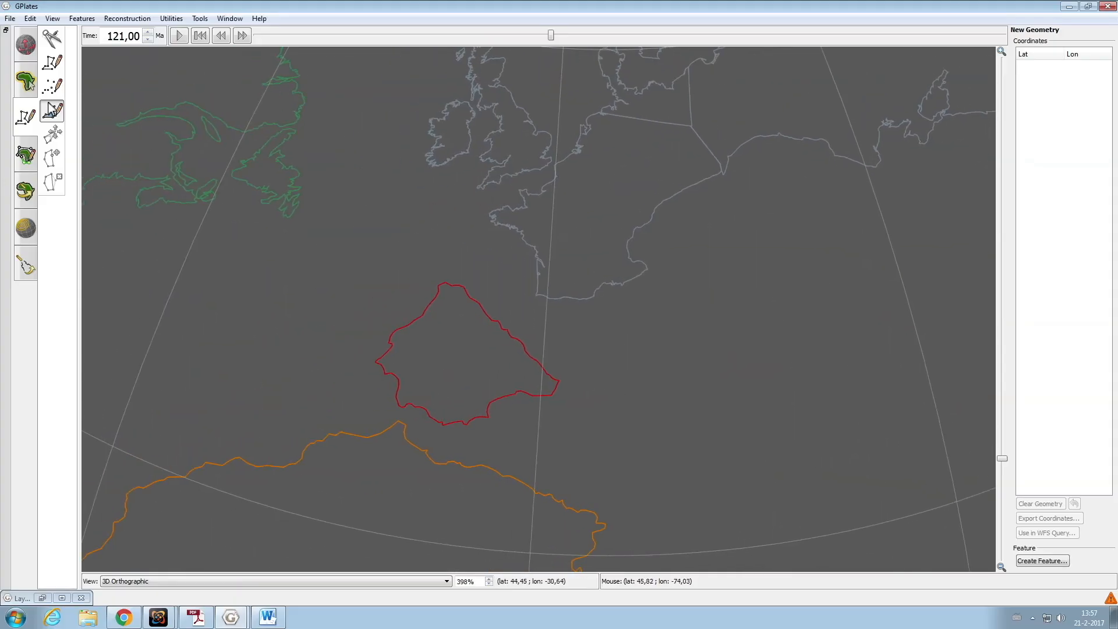
Select the Iberia coastline on the globe and open its feature properties to query its equivalent rotation
{"action": "left_click", "coordinate": [26, 81]}
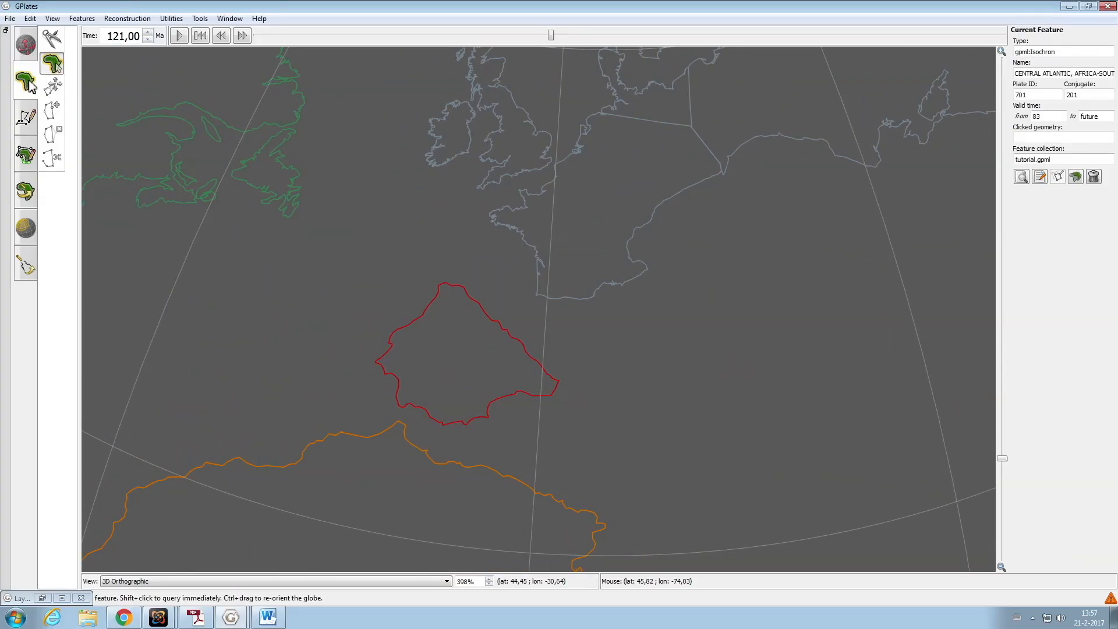
{"action": "left_click", "coordinate": [453, 285]}
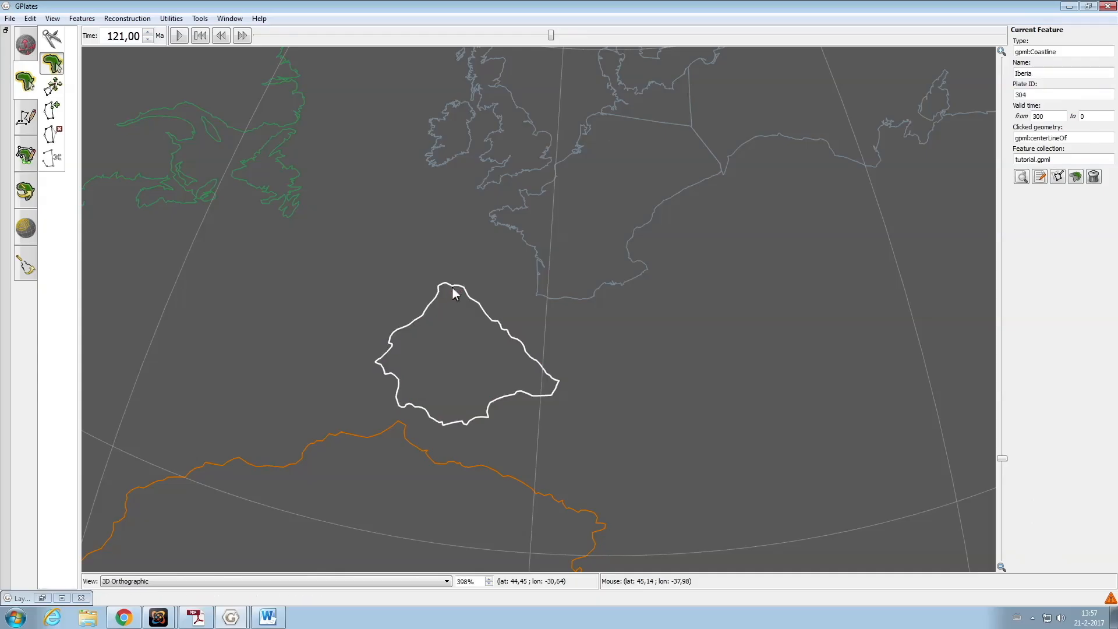
{"action": "left_click", "coordinate": [1021, 178]}
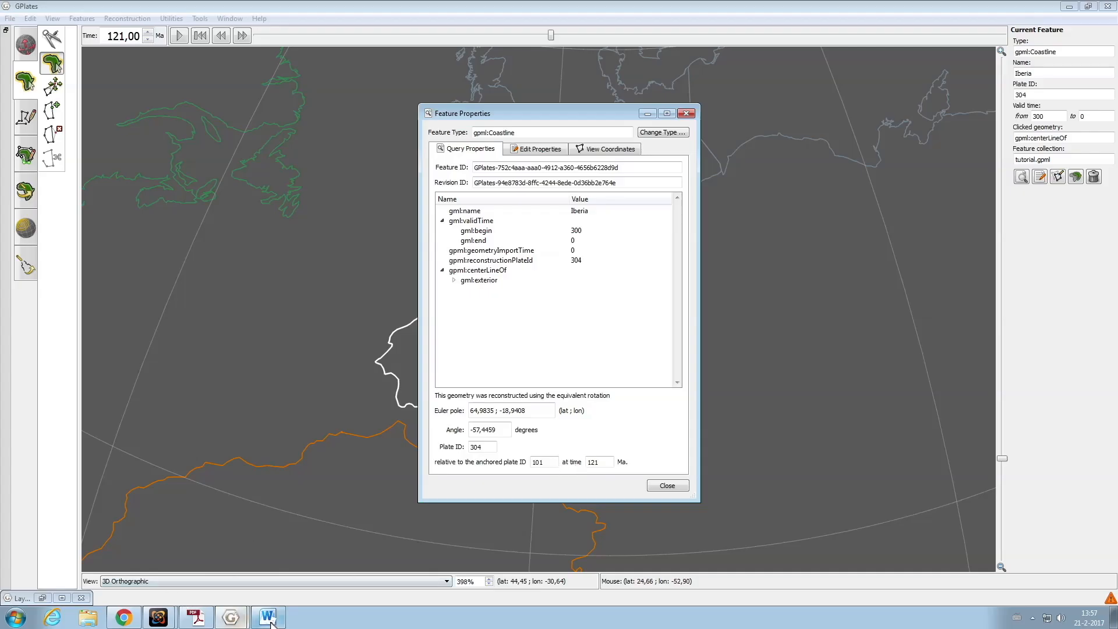
Open tutorial.rot from the F: drive in Notepad and start a row after the last Iberia pole with 304 121
{"action": "left_click", "coordinate": [87, 618]}
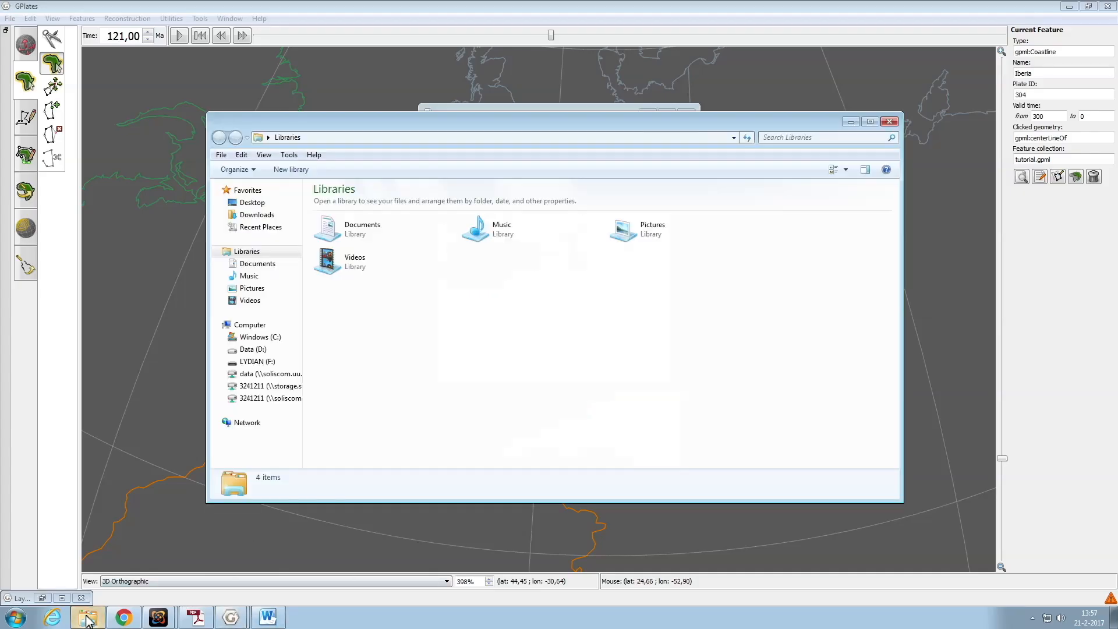
{"action": "left_click", "coordinate": [258, 362]}
{"action": "double_click", "coordinate": [349, 227]}
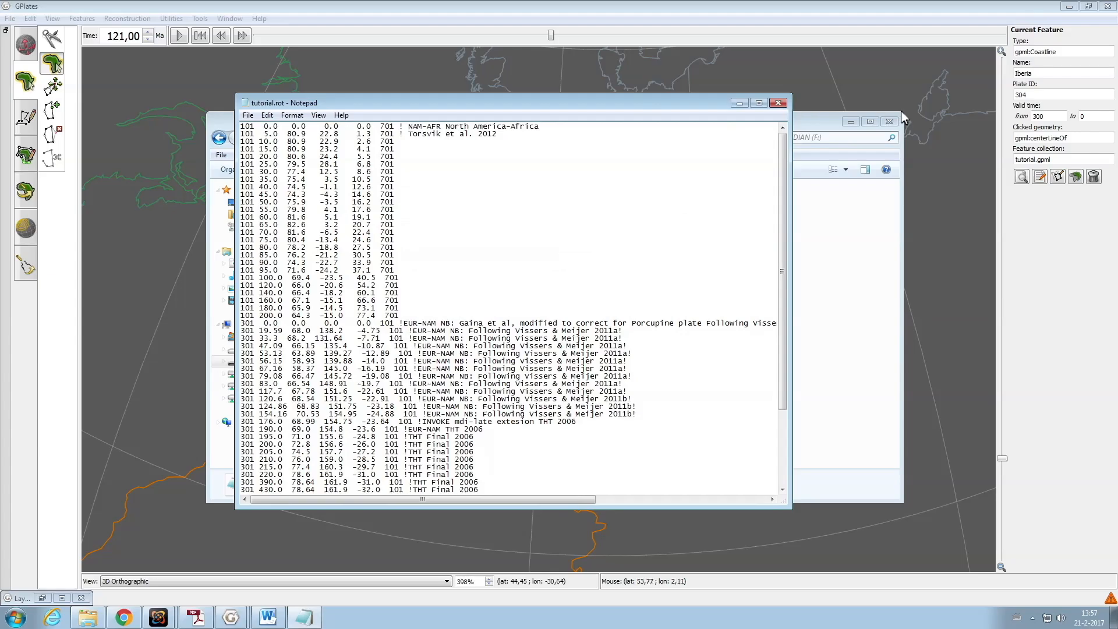
{"action": "left_click_drag", "start_coordinate": [519, 107], "coordinate": [398, 45]}
{"action": "scroll", "coordinate": [518, 318], "scroll_direction": "down", "scroll_amount": 5}
{"action": "left_click", "coordinate": [309, 425]}
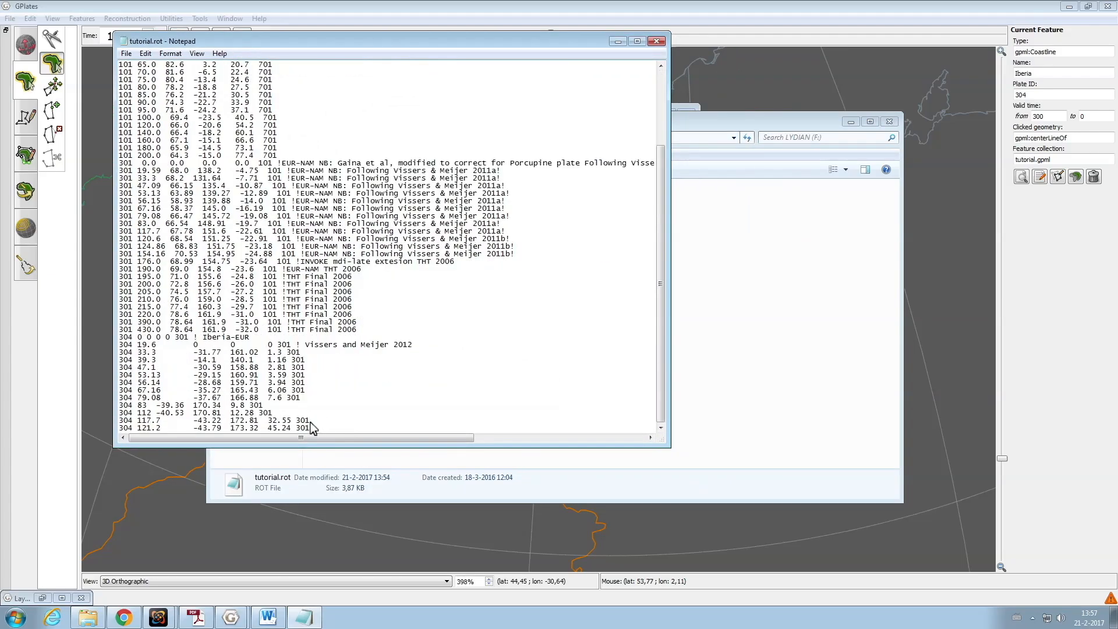
{"action": "key", "text": "Return"}
{"action": "type", "text": "304"}
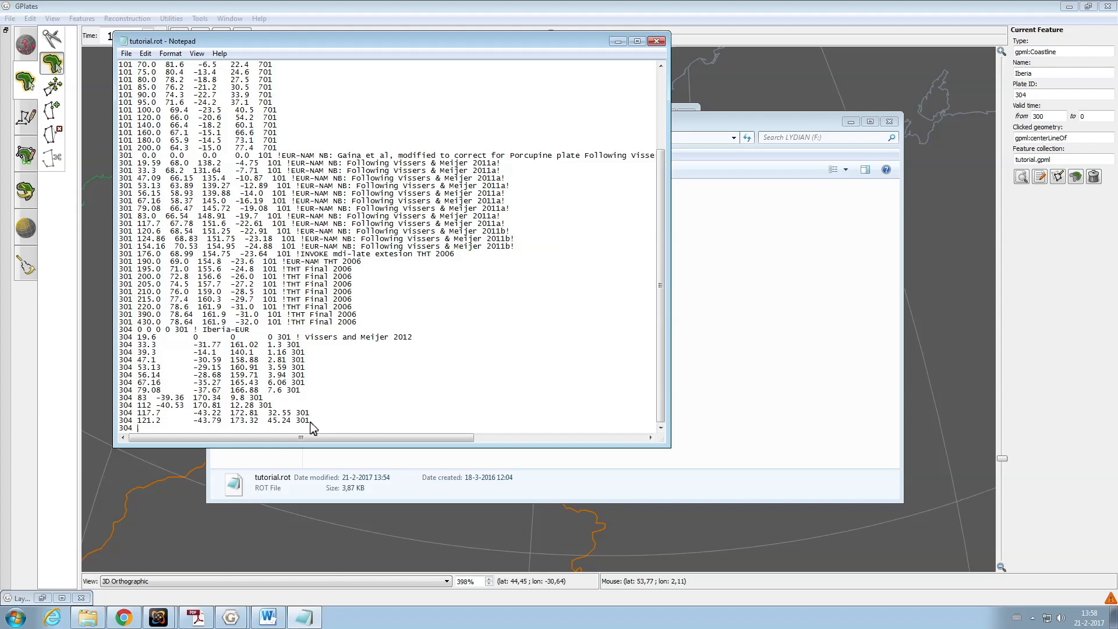
{"action": "type", "text": " 121"}
Check the last age of the upper pole table in Word, and set the GPlates reconstruction time to 121.2 Ma
{"action": "left_click", "coordinate": [268, 617]}
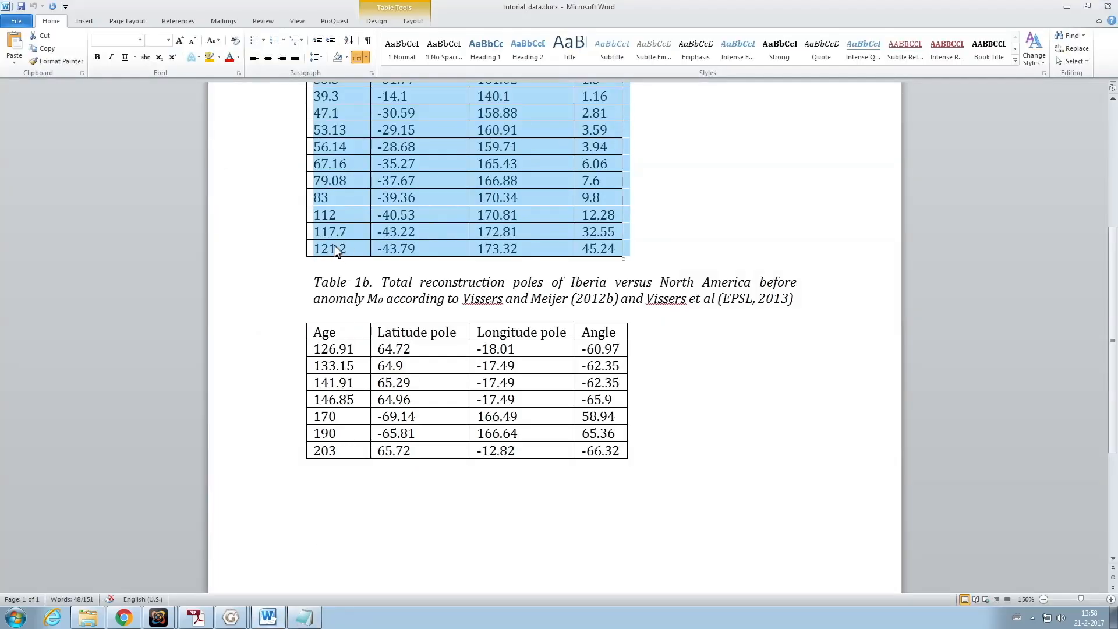
{"action": "left_click", "coordinate": [233, 618]}
{"action": "left_click", "coordinate": [221, 590]}
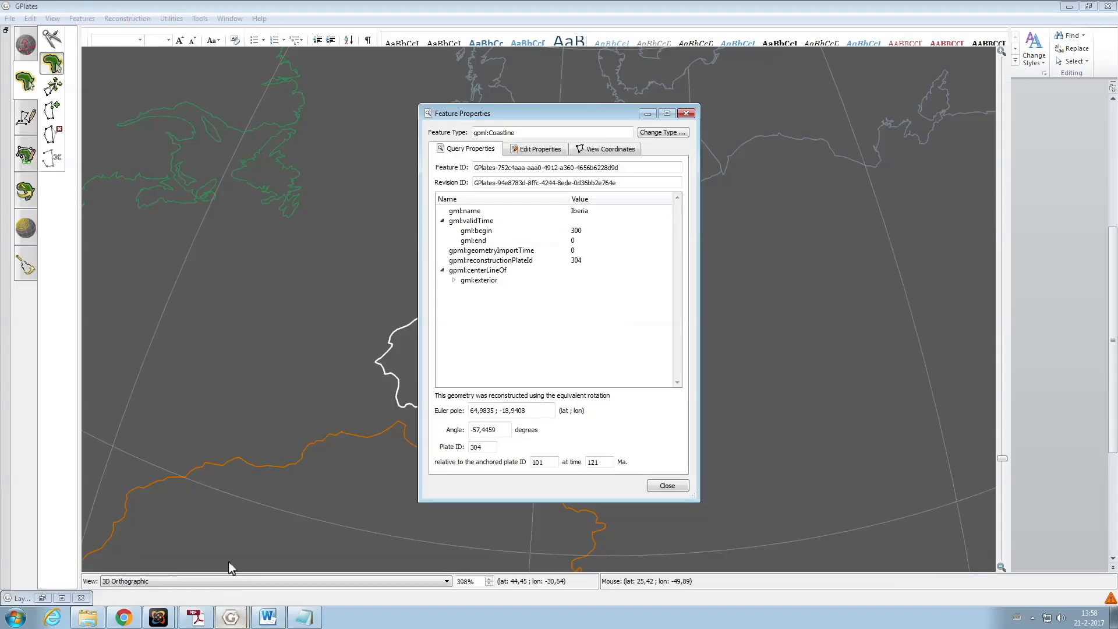
{"action": "key", "text": "BackSpace"}
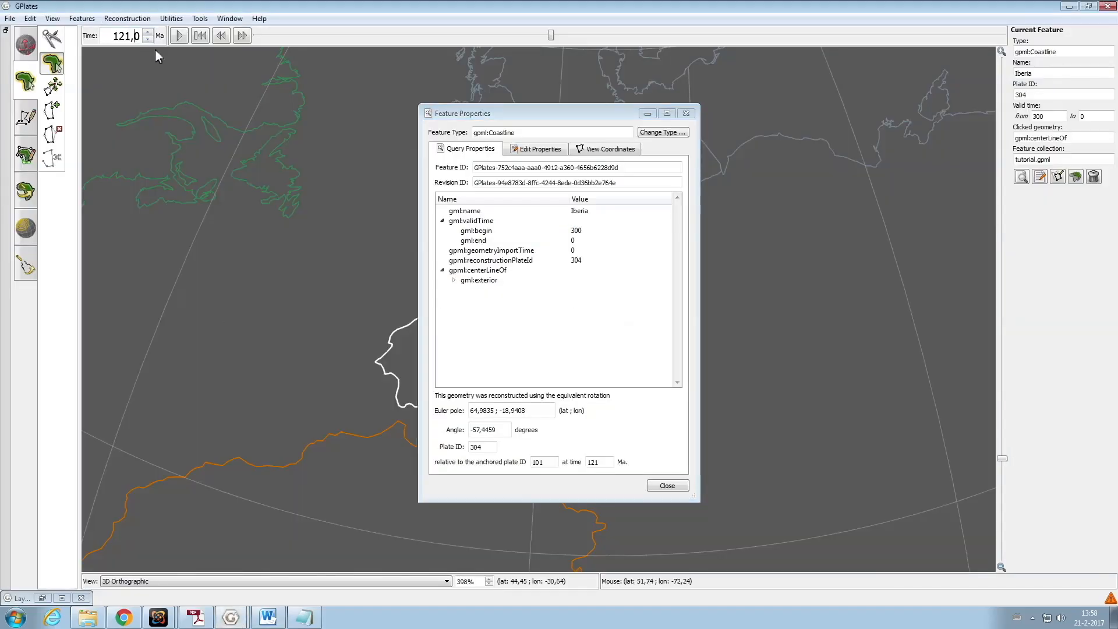
{"action": "type", "text": "2"}
{"action": "key", "text": "Return"}
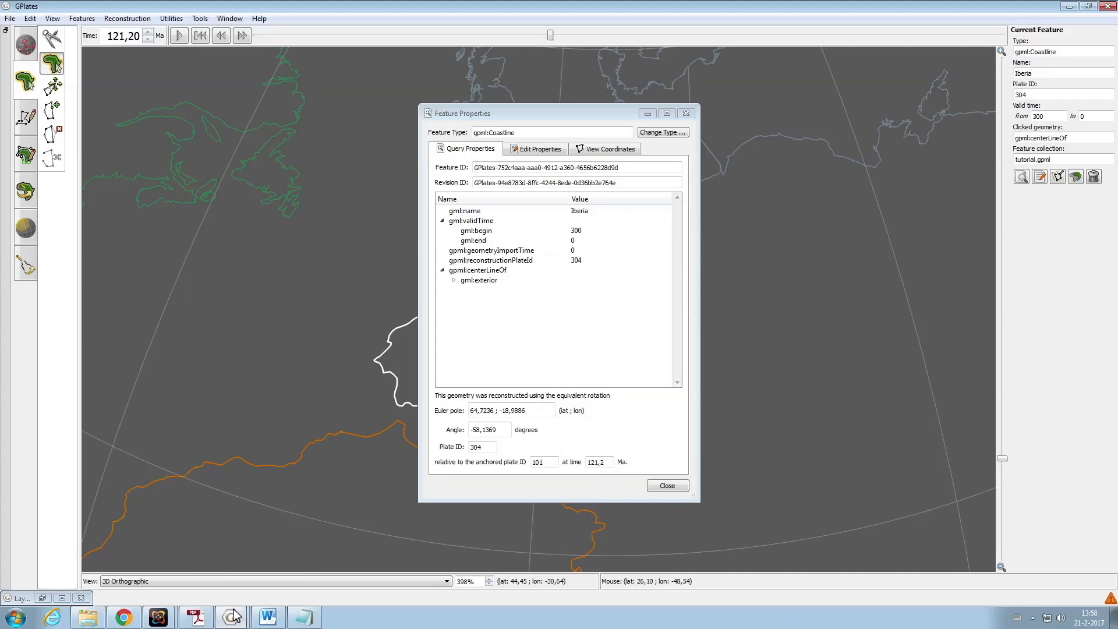
Complete the new row in tutorial.rot as 304 121.2 64.7236 -18.9886 -58.1369 101 and save the file
{"action": "left_click", "coordinate": [307, 622]}
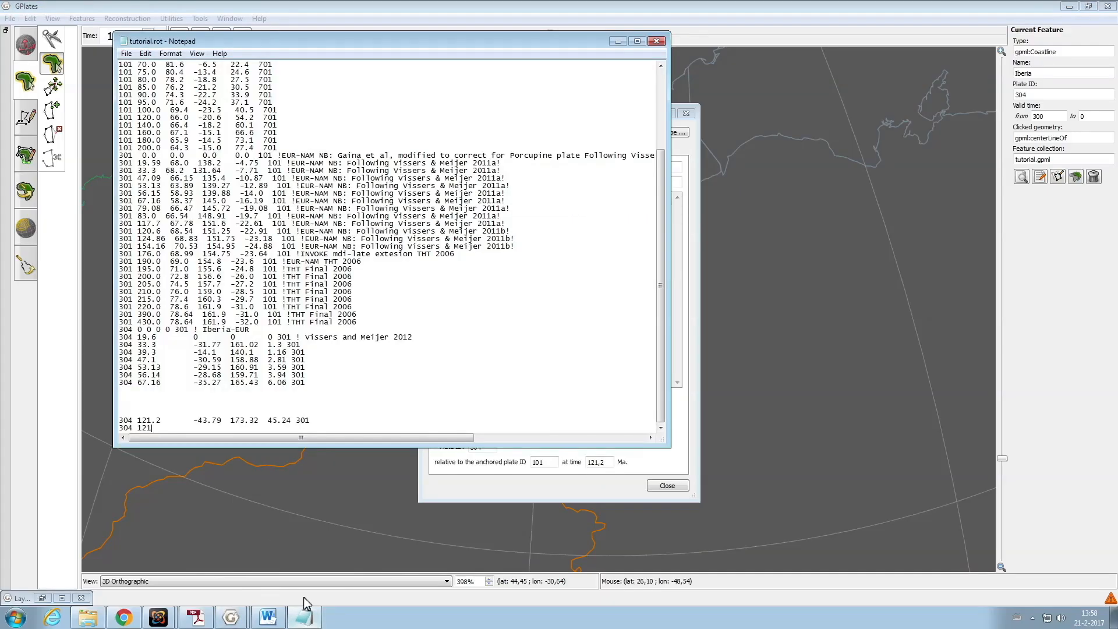
{"action": "left_click_drag", "start_coordinate": [584, 37], "coordinate": [488, 74]}
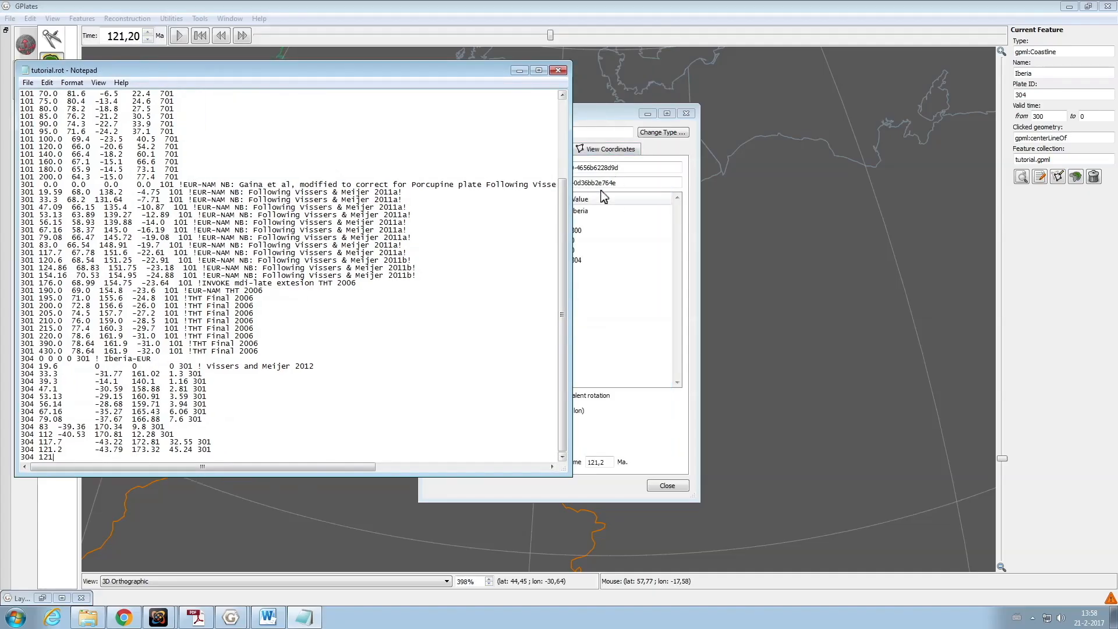
{"action": "left_click_drag", "start_coordinate": [573, 182], "coordinate": [354, 182]}
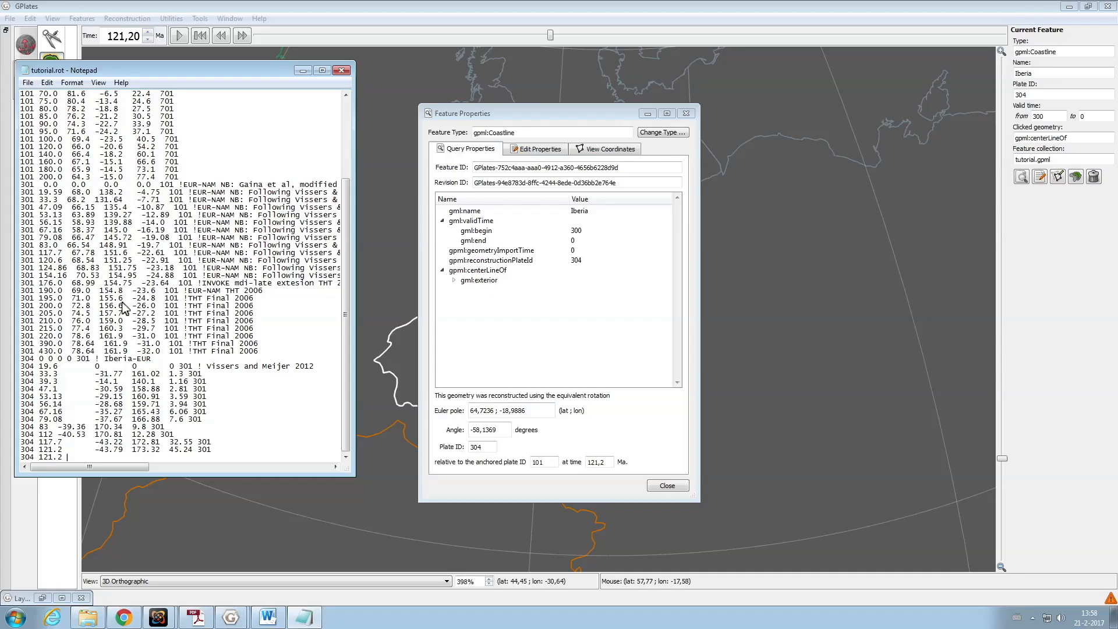
{"action": "type", "text": "64"}
{"action": "type", "text": "7236 -18.9886 -58.1369 101"}
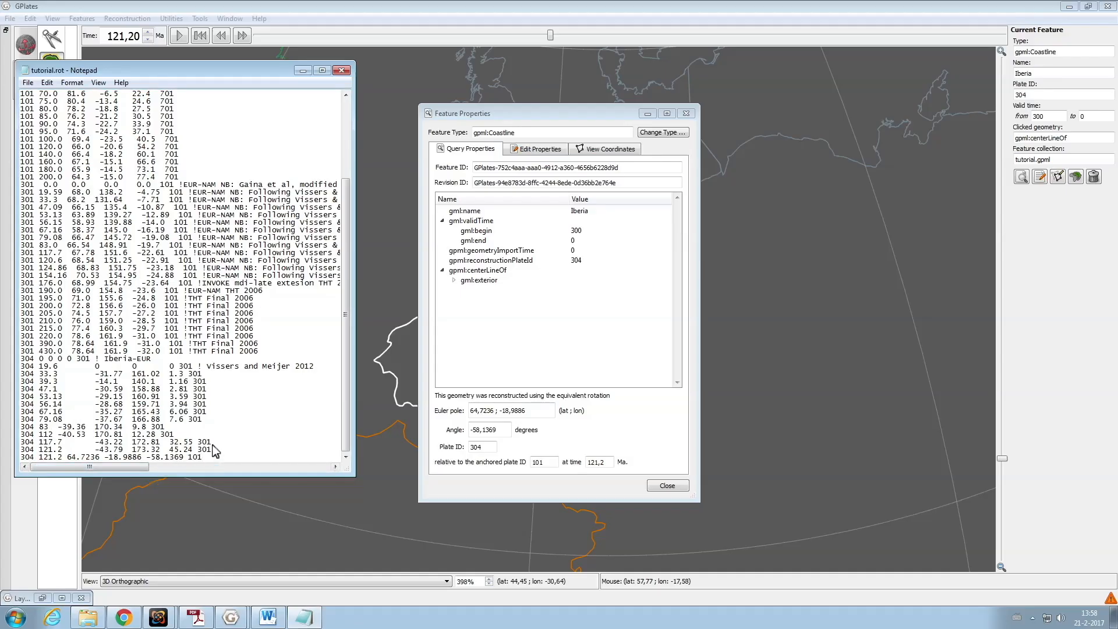
{"action": "left_click", "coordinate": [27, 82]}
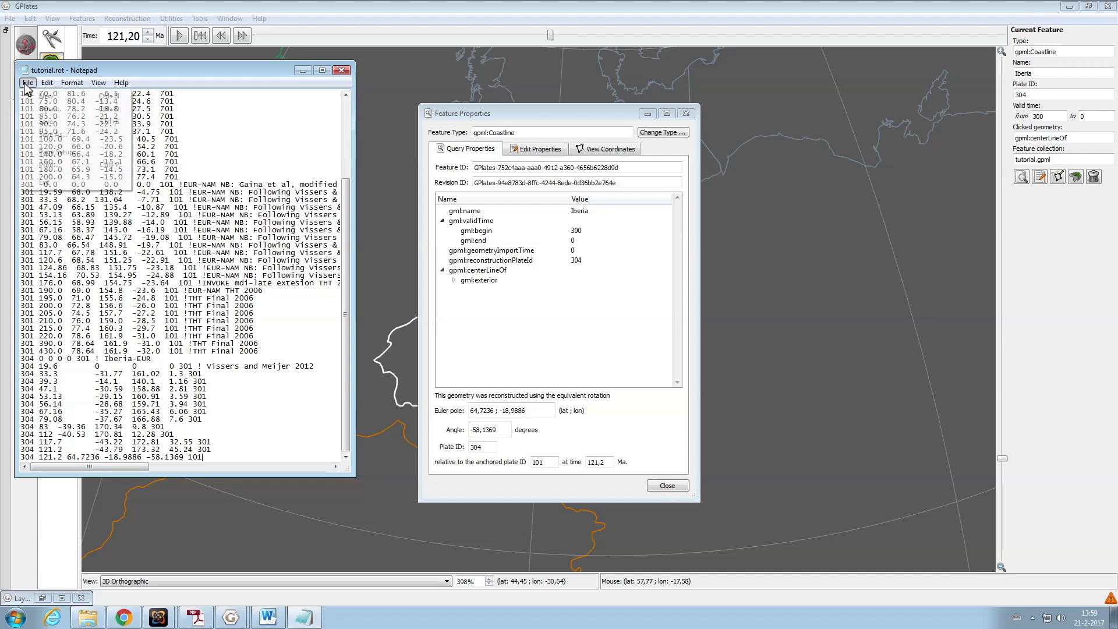
{"action": "left_click", "coordinate": [44, 120]}
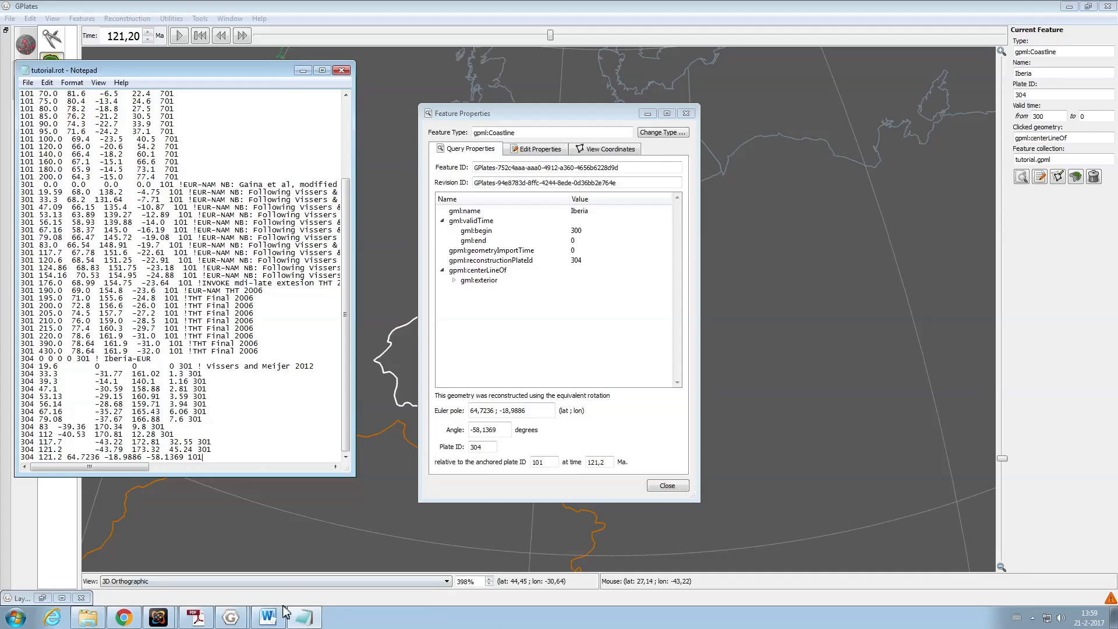
Copy the Table 1b pole rows from 126.91 to 203 in Word and paste them below the last tutorial.rot row
{"action": "left_click", "coordinate": [268, 617]}
{"action": "scroll", "coordinate": [414, 387], "scroll_direction": "down", "scroll_amount": 3}
{"action": "left_click", "coordinate": [302, 271]}
{"action": "left_click_drag", "start_coordinate": [303, 271], "coordinate": [295, 368]}
{"action": "key", "text": "ctrl+c"}
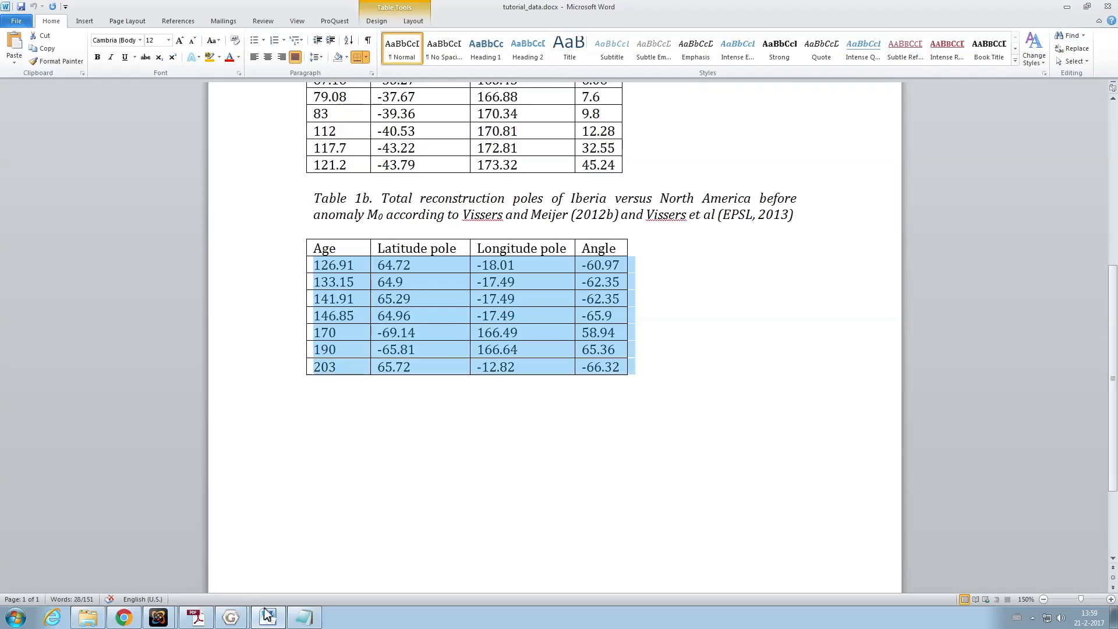
{"action": "left_click", "coordinate": [304, 617]}
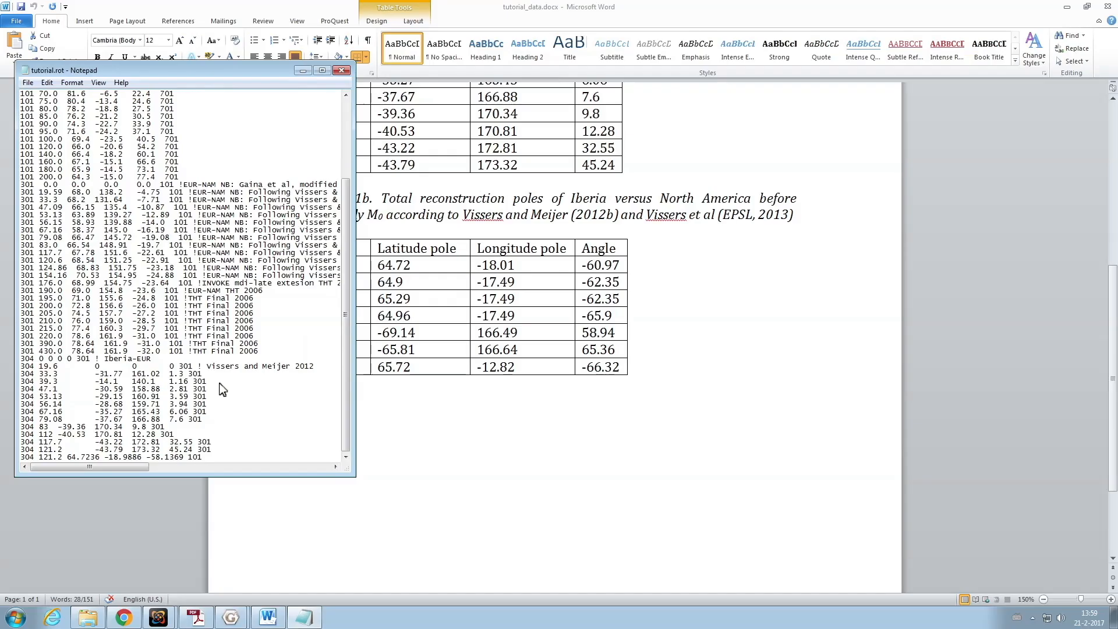
{"action": "key", "text": "Return"}
{"action": "key", "text": "ctrl+v"}
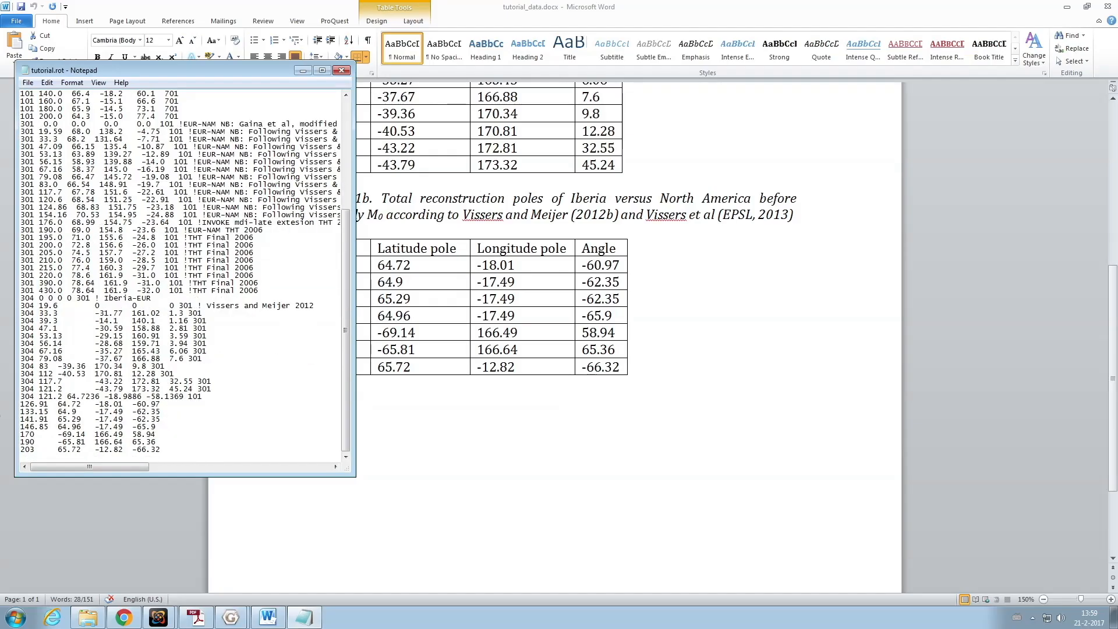
Prefix each of the seven pasted pole rows in tutorial.rot, ages 126.91 to 203, with plate ID 304
{"action": "left_click_drag", "start_coordinate": [40, 399], "coordinate": [18, 399]}
{"action": "key", "text": "ctrl+c"}
{"action": "key", "text": "Left"}
{"action": "key", "text": "Left"}
{"action": "key", "text": "Left"}
{"action": "key", "text": "ctrl+v"}
{"action": "key", "text": "Down"}
{"action": "key", "text": "Home"}
{"action": "key", "text": "ctrl+v"}
{"action": "key", "text": "Down"}
{"action": "key", "text": "Home"}
{"action": "key", "text": "ctrl+v"}
{"action": "key", "text": "Down"}
{"action": "key", "text": "Home"}
{"action": "key", "text": "ctrl+v"}
{"action": "key", "text": "Down"}
{"action": "key", "text": "Home"}
{"action": "key", "text": "ctrl+v"}
{"action": "key", "text": "Down"}
{"action": "key", "text": "Home"}
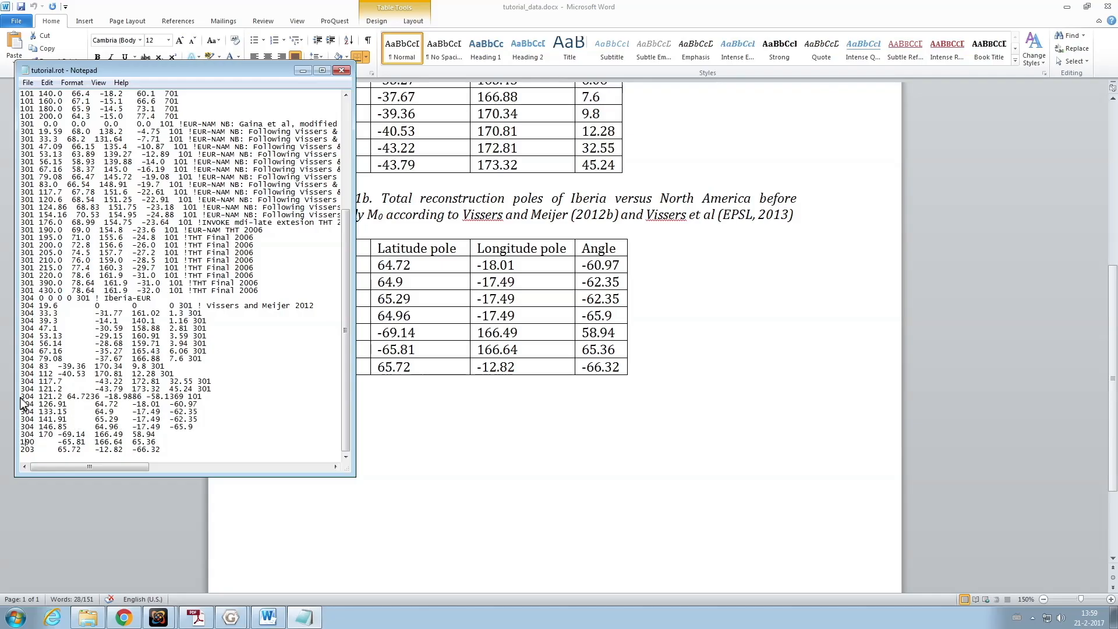
{"action": "key", "text": "ctrl+v"}
{"action": "key", "text": "Down"}
{"action": "key", "text": "Home"}
{"action": "key", "text": "ctrl+v"}
Append the fixed plate ID 101 to the end of each pole row from 126.91 to 203
{"action": "left_click_drag", "start_coordinate": [202, 396], "coordinate": [181, 395]}
{"action": "key", "text": "ctrl+c"}
{"action": "key", "text": "Down"}
{"action": "key", "text": "End"}
{"action": "key", "text": "ctrl+v"}
{"action": "key", "text": "ctrl+v"}
{"action": "key", "text": "Down"}
{"action": "key", "text": "End"}
{"action": "key", "text": "ctrl+v"}
{"action": "key", "text": "Down"}
{"action": "key", "text": "End"}
{"action": "key", "text": "ctrl+v"}
{"action": "key", "text": "Down"}
{"action": "key", "text": "End"}
{"action": "key", "text": "ctrl+v"}
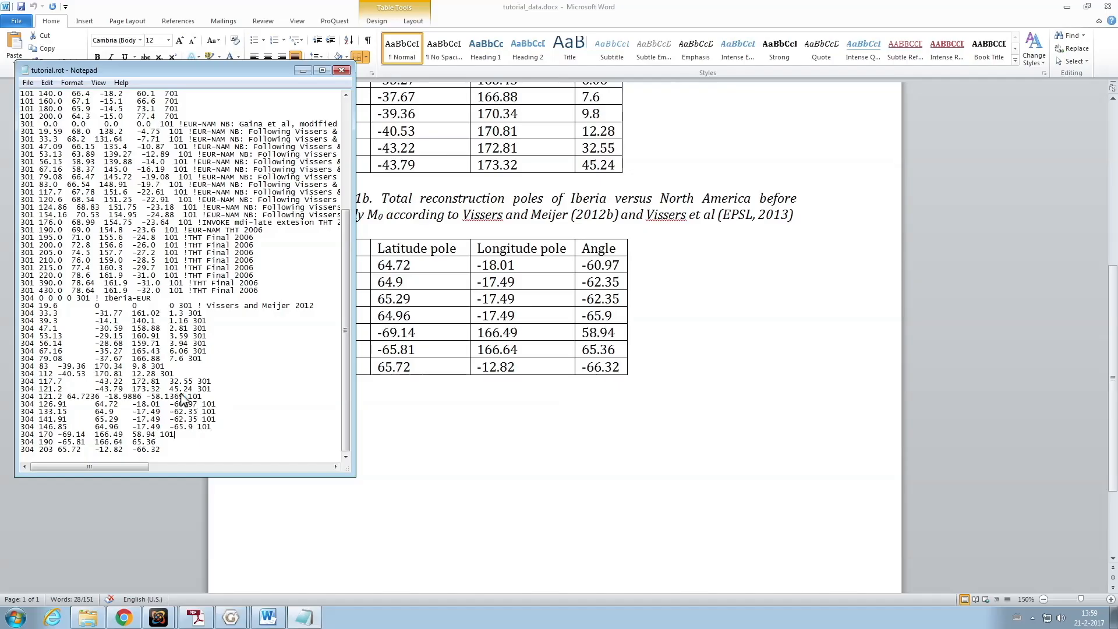
{"action": "key", "text": "Down"}
{"action": "key", "text": "End"}
{"action": "key", "text": "ctrl+v"}
{"action": "key", "text": "Down"}
{"action": "key", "text": "End"}
{"action": "key", "text": "ctrl+v"}
Add the comment "! Step-over to NAM" to the 121.2 row with plate 101, and the authors' 2012 and 2013 source citations to the 126.91 row
{"action": "left_click", "coordinate": [209, 396]}
{"action": "type", "text": "! Step-over to NAM"}
{"action": "left_click", "coordinate": [227, 403]}
{"action": "type", "text": "!"}
{"action": "type", "text": "Visser"}
{"action": "key", "text": "BackSpace"}
{"action": "type", "text": "s"}
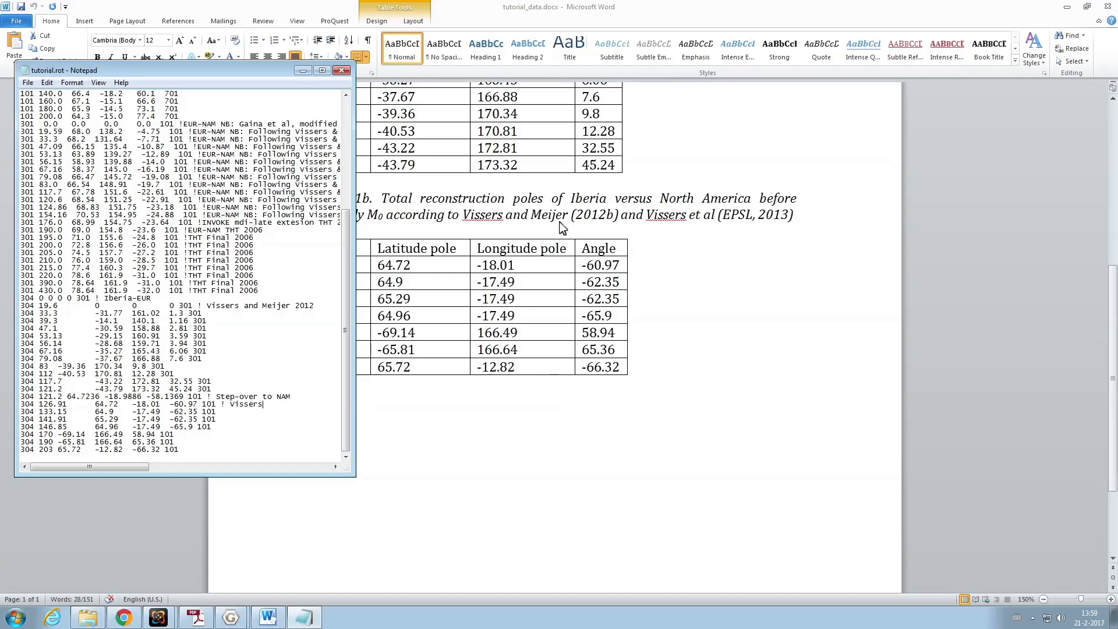
{"action": "type", "text": " and Meijer 2012, "}
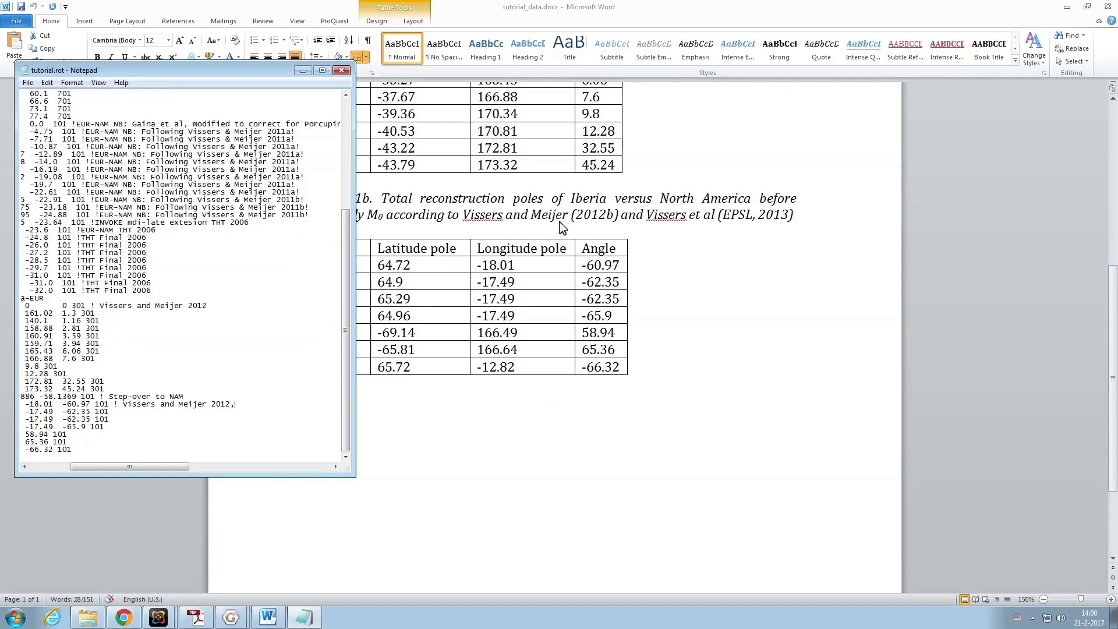
{"action": "type", "text": "Vissers et al. 2013"}
Save tutorial.rot, check the completed Iberia rows in an enlarged window, and close the file
{"action": "left_click", "coordinate": [28, 83]}
{"action": "left_click", "coordinate": [47, 122]}
{"action": "left_click_drag", "start_coordinate": [355, 475], "coordinate": [490, 499]}
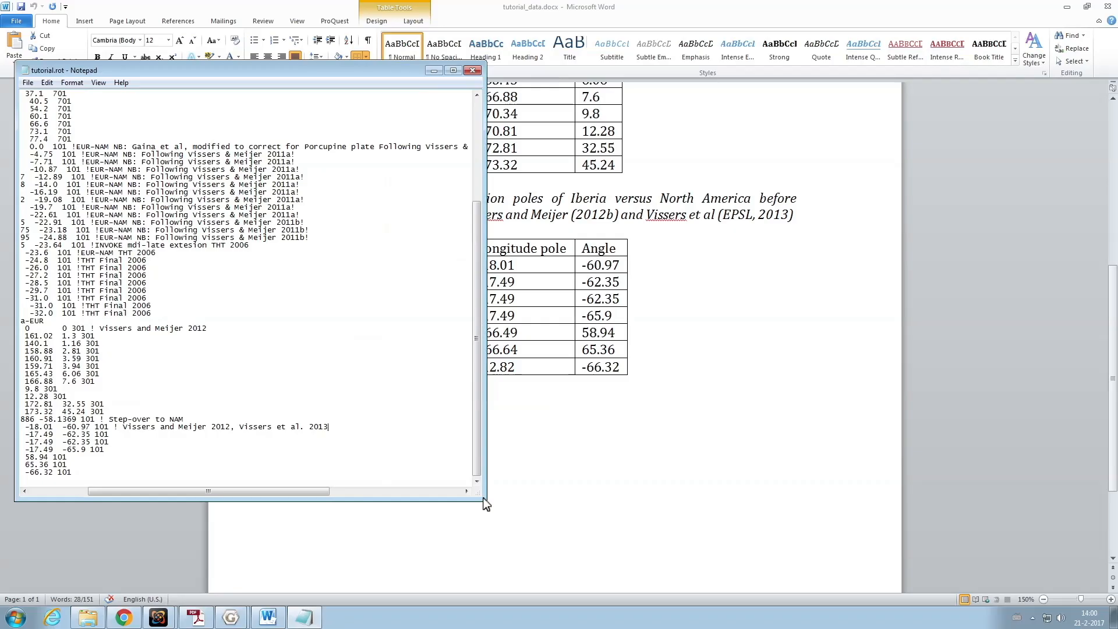
{"action": "left_click_drag", "start_coordinate": [147, 492], "coordinate": [25, 486]}
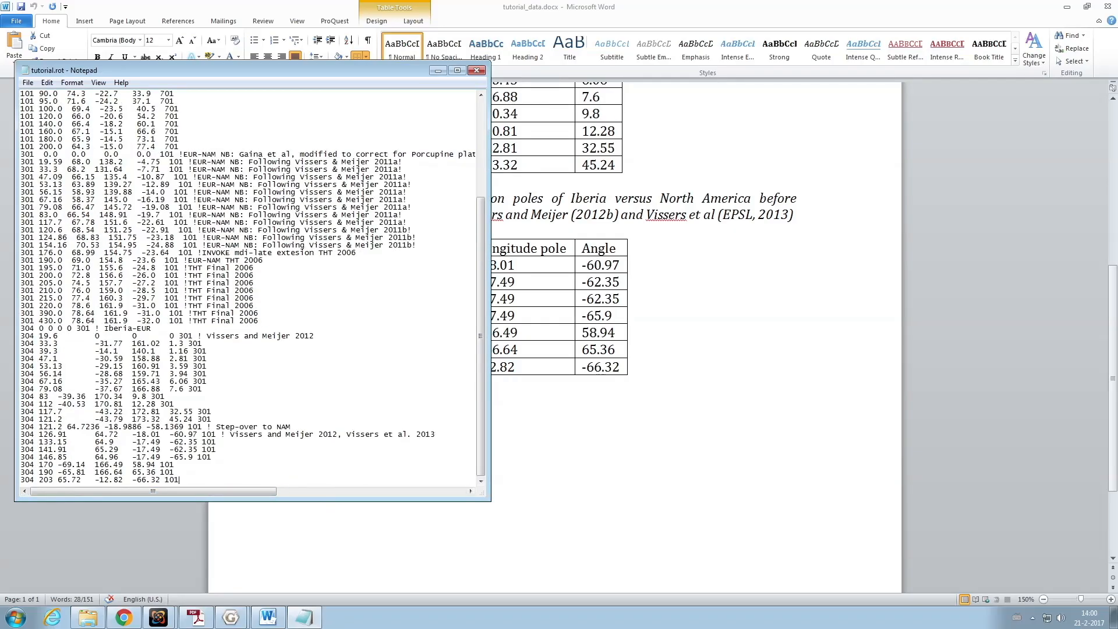
{"action": "left_click", "coordinate": [27, 83]}
{"action": "left_click", "coordinate": [42, 122]}
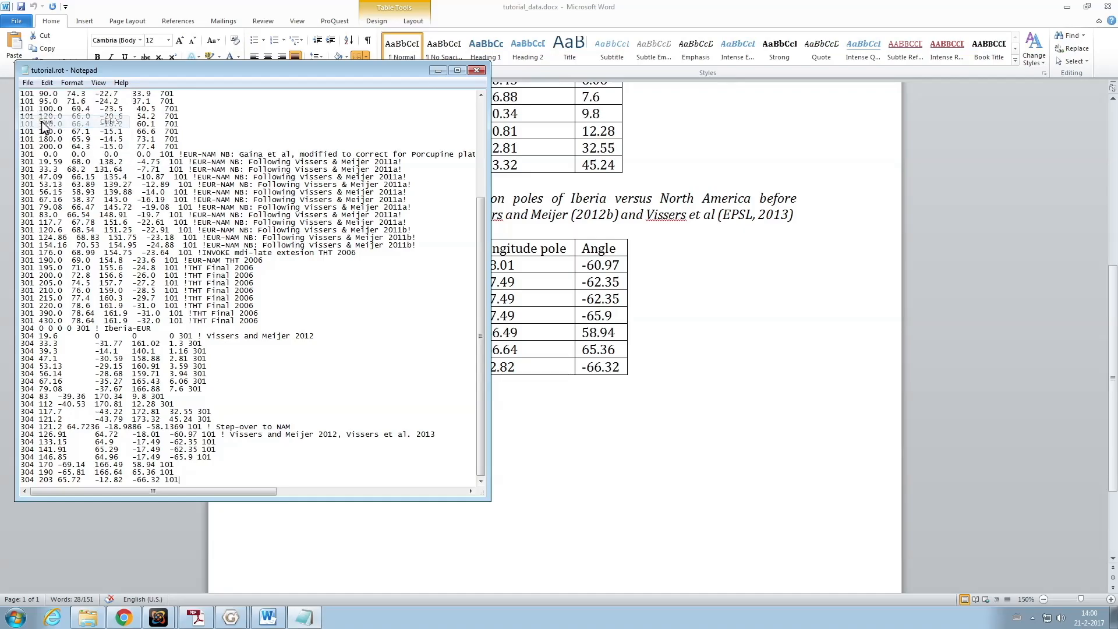
{"action": "left_click", "coordinate": [476, 70]}
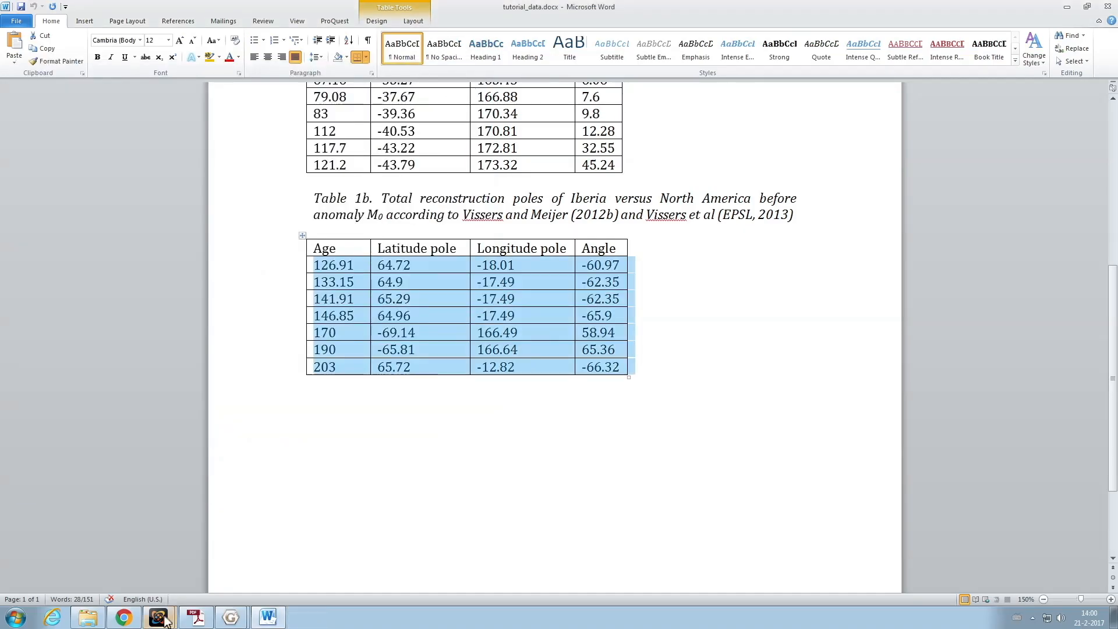
Switch to GPlates, close the Iberia feature properties, and reload tutorial.rot among the loaded feature collections
{"action": "left_click", "coordinate": [231, 616]}
{"action": "left_click", "coordinate": [236, 599]}
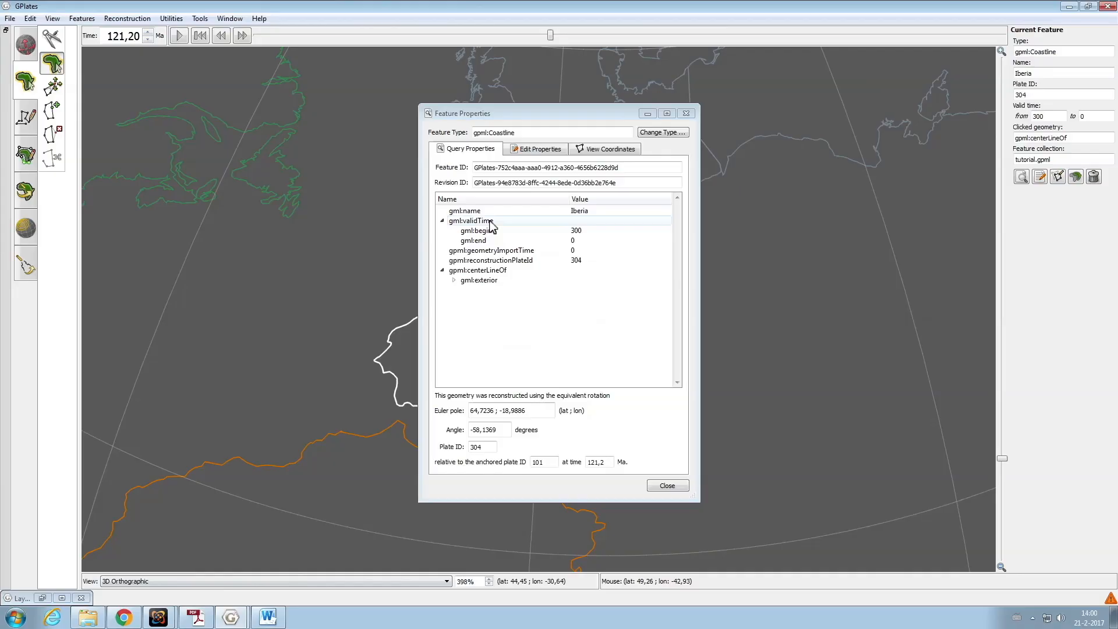
{"action": "left_click", "coordinate": [686, 113]}
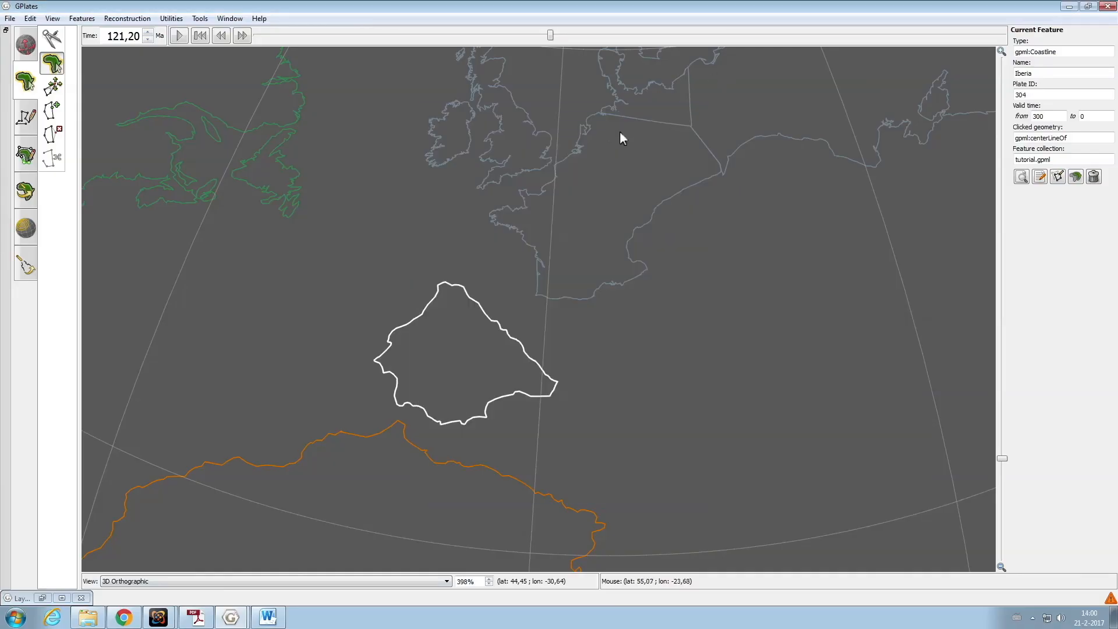
{"action": "key", "text": "ctrl+m"}
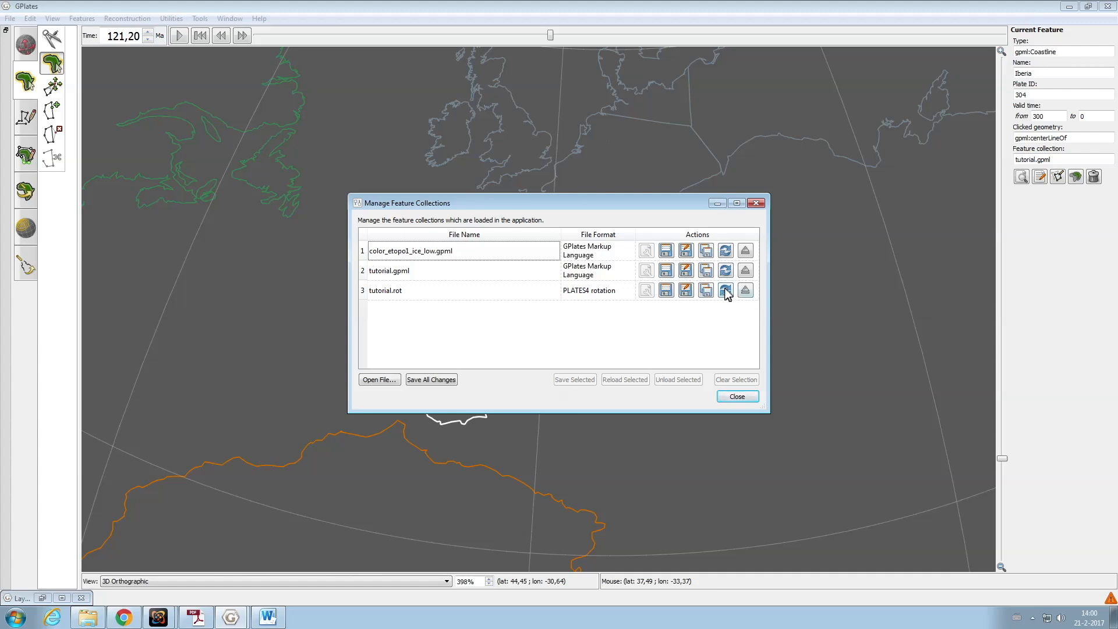
{"action": "left_click", "coordinate": [756, 203]}
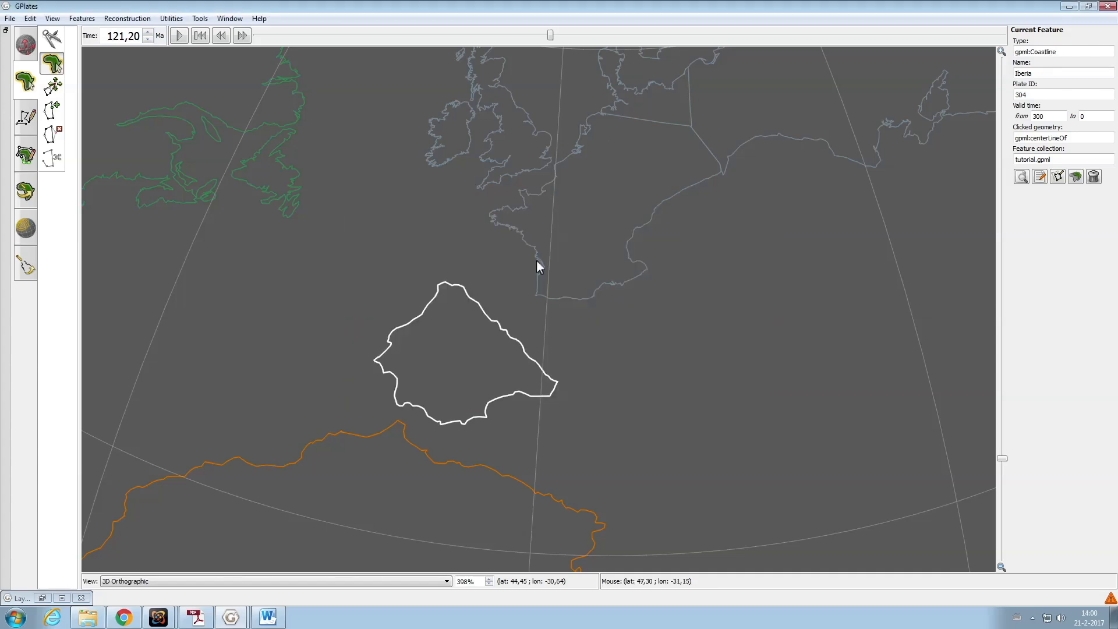
Step the reconstruction back from 121.2 Ma to about 161.2 Ma and return to 156.2 Ma to examine Iberia's motion
{"action": "left_click", "coordinate": [221, 36]}
{"action": "left_click", "coordinate": [221, 35]}
{"action": "left_click", "coordinate": [221, 36]}
{"action": "left_click", "coordinate": [221, 35]}
{"action": "left_click", "coordinate": [221, 35]}
{"action": "left_click", "coordinate": [221, 35]}
{"action": "left_click", "coordinate": [221, 36]}
{"action": "left_click", "coordinate": [221, 36]}
{"action": "left_click", "coordinate": [222, 35]}
{"action": "left_click", "coordinate": [221, 36]}
{"action": "left_click", "coordinate": [221, 36]}
{"action": "left_click", "coordinate": [221, 36]}
{"action": "left_click", "coordinate": [222, 36]}
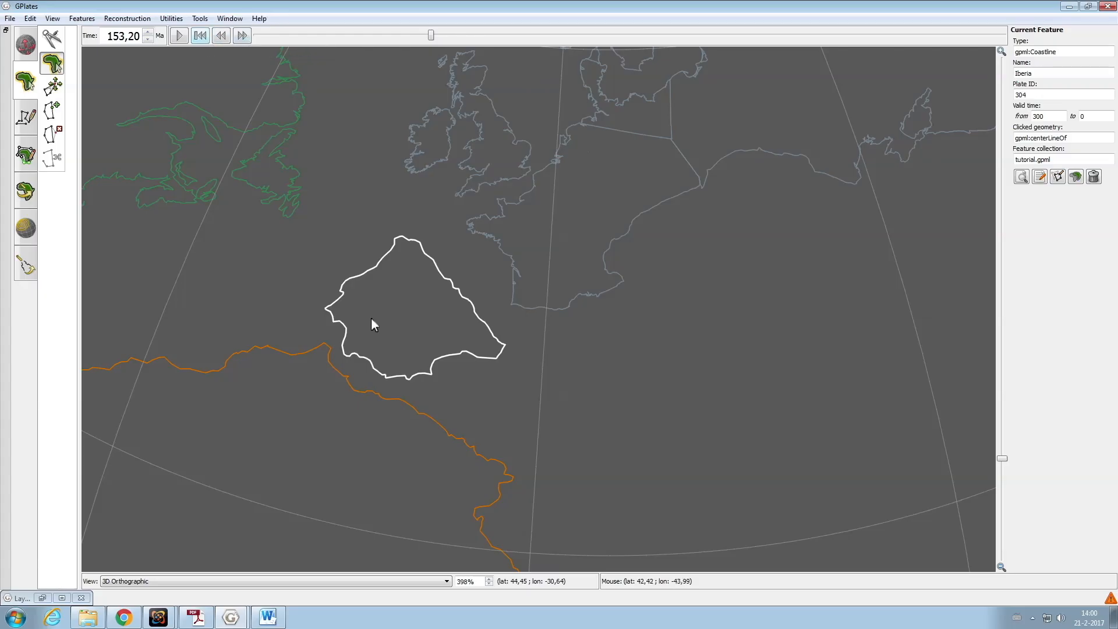
{"action": "scroll", "coordinate": [370, 326], "scroll_direction": "down", "scroll_amount": 5}
{"action": "left_click", "coordinate": [221, 36]}
{"action": "left_click", "coordinate": [221, 35]}
{"action": "left_click", "coordinate": [222, 35]}
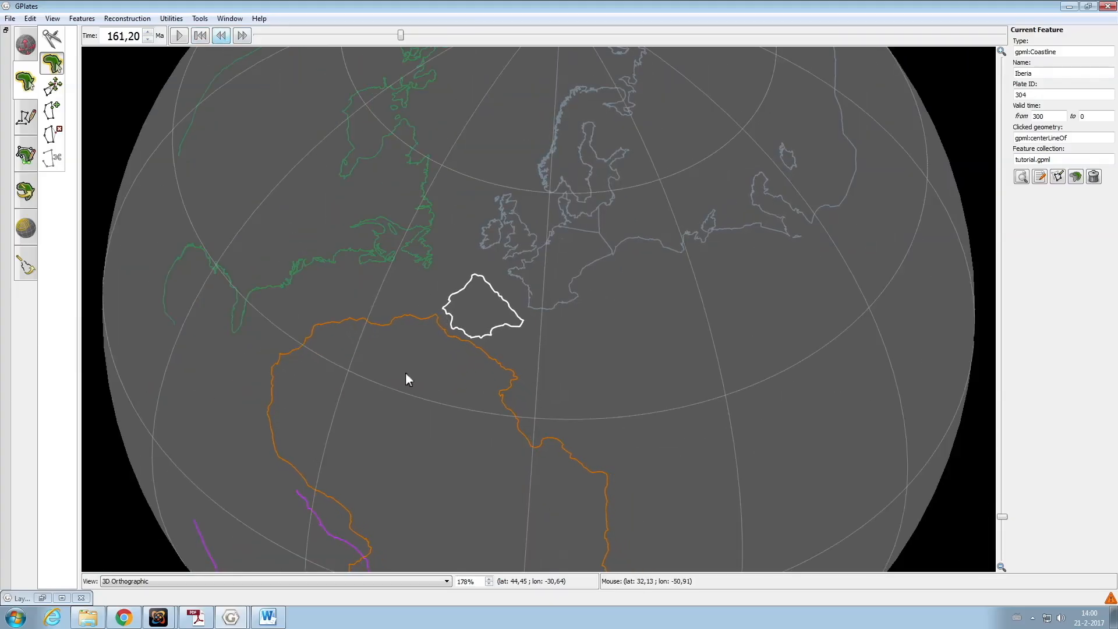
{"action": "left_click", "coordinate": [243, 36]}
{"action": "left_click", "coordinate": [243, 36]}
{"action": "left_click", "coordinate": [221, 36]}
Set the anchored plate ID to 701 to view the reconstruction relative to Africa
{"action": "left_click", "coordinate": [127, 18]}
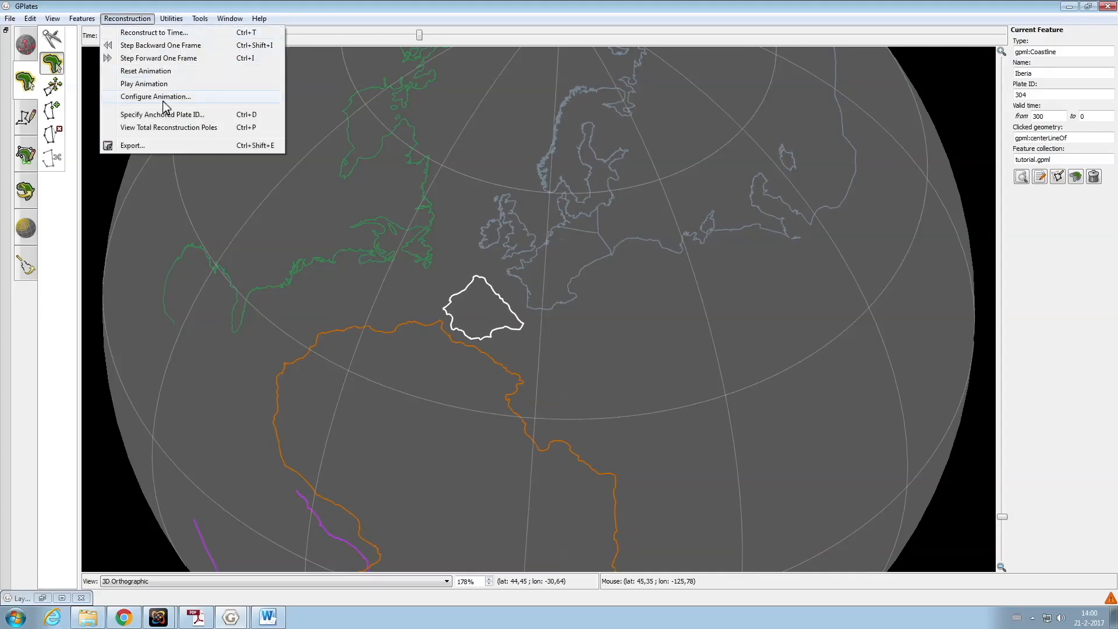
{"action": "left_click", "coordinate": [163, 111]}
{"action": "type", "text": "701"}
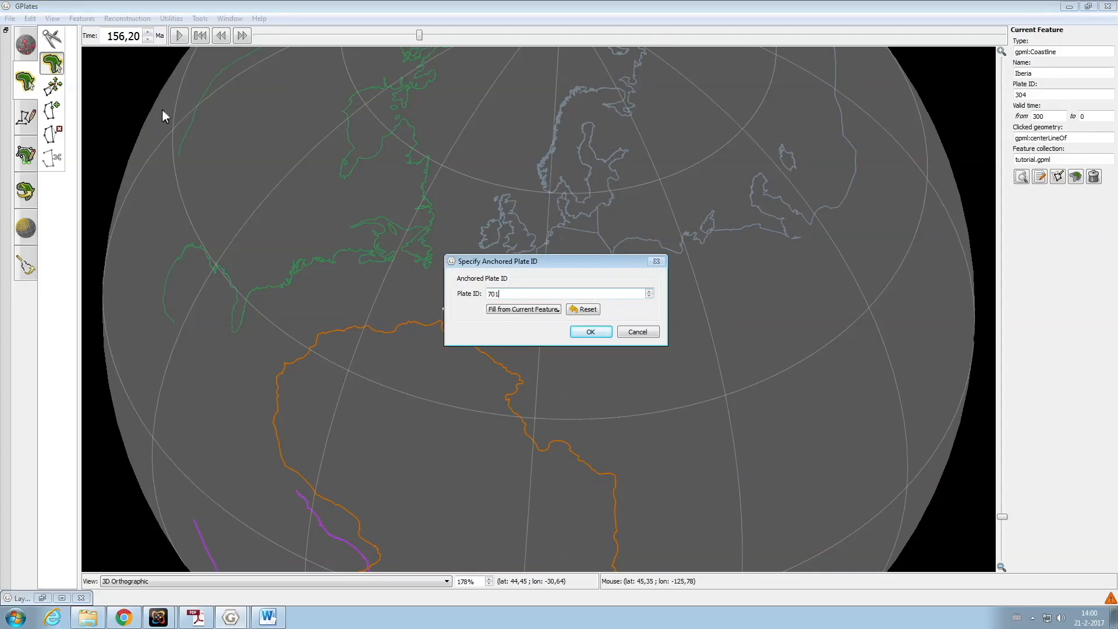
{"action": "key", "text": "Return"}
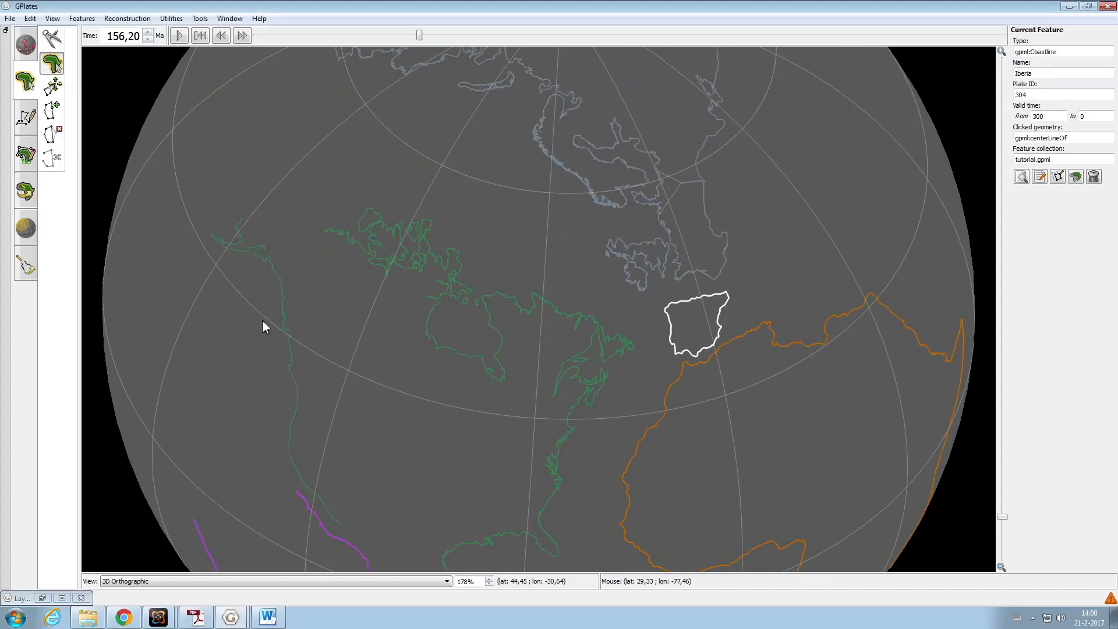
{"action": "left_click_drag", "start_coordinate": [539, 379], "coordinate": [157, 103], "text": "ctrl"}
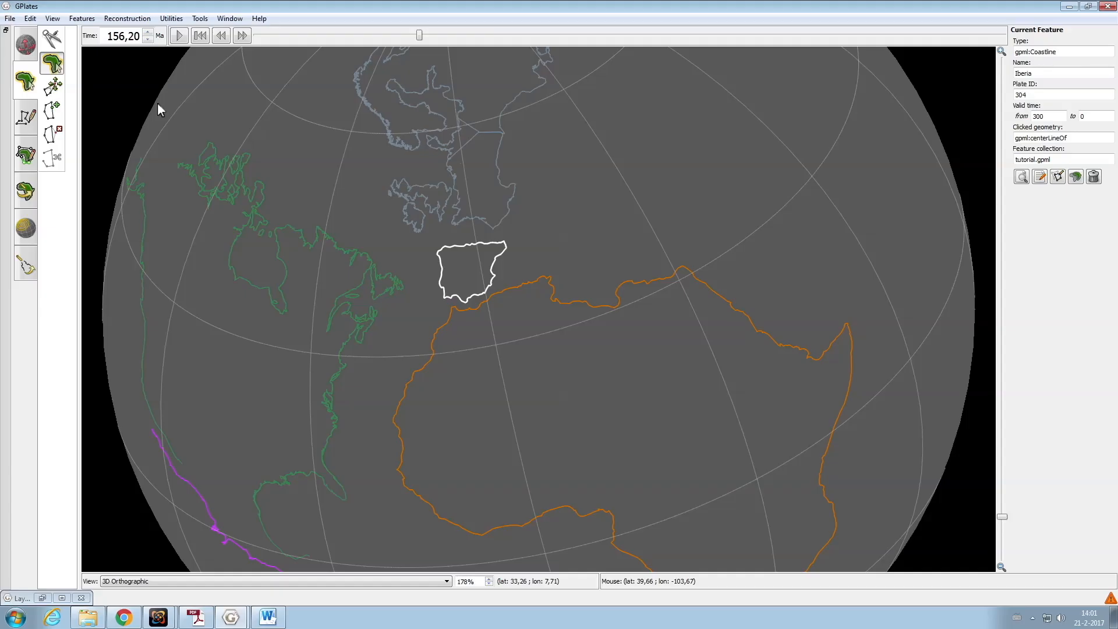
Set the reconstruction time to 0 Ma and inspect the present-day position of Iberia
{"action": "double_click", "coordinate": [122, 36]}
{"action": "type", "text": "0"}
{"action": "key", "text": "Return"}
{"action": "scroll", "coordinate": [497, 254], "scroll_direction": "up", "scroll_amount": 8}
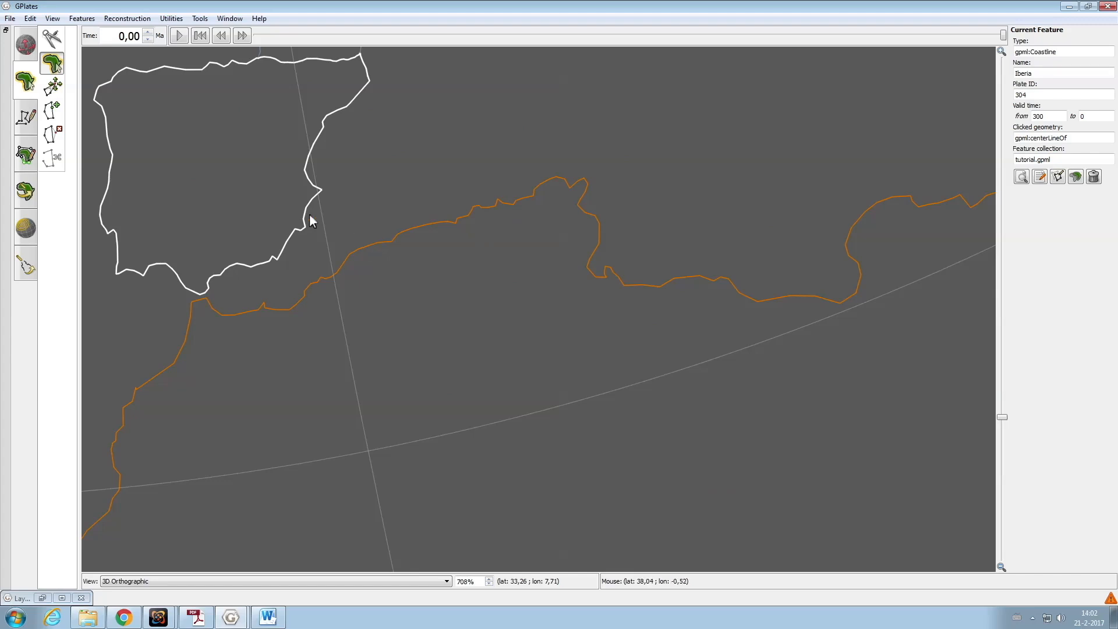
{"action": "left_click_drag", "start_coordinate": [282, 163], "coordinate": [323, 441], "text": "ctrl"}
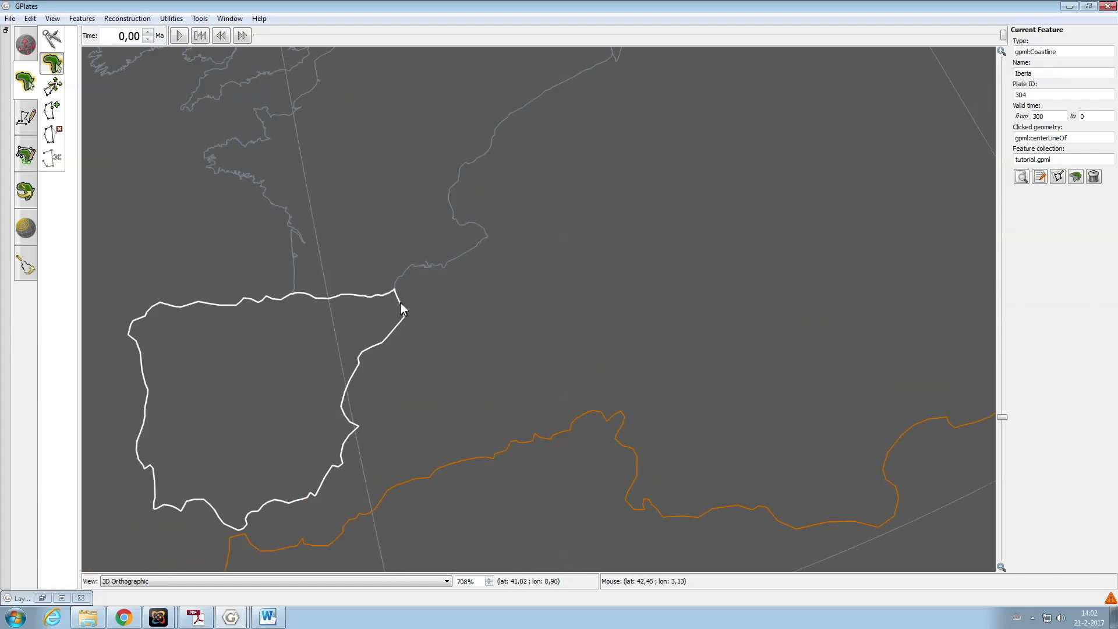
Show the color_etopo1_ice_low raster layer and examine the western Mediterranean between Iberia and Sardinia
{"action": "left_click", "coordinate": [42, 598]}
{"action": "left_click", "coordinate": [897, 266]}
{"action": "scroll", "coordinate": [467, 320], "scroll_direction": "up", "scroll_amount": 10}
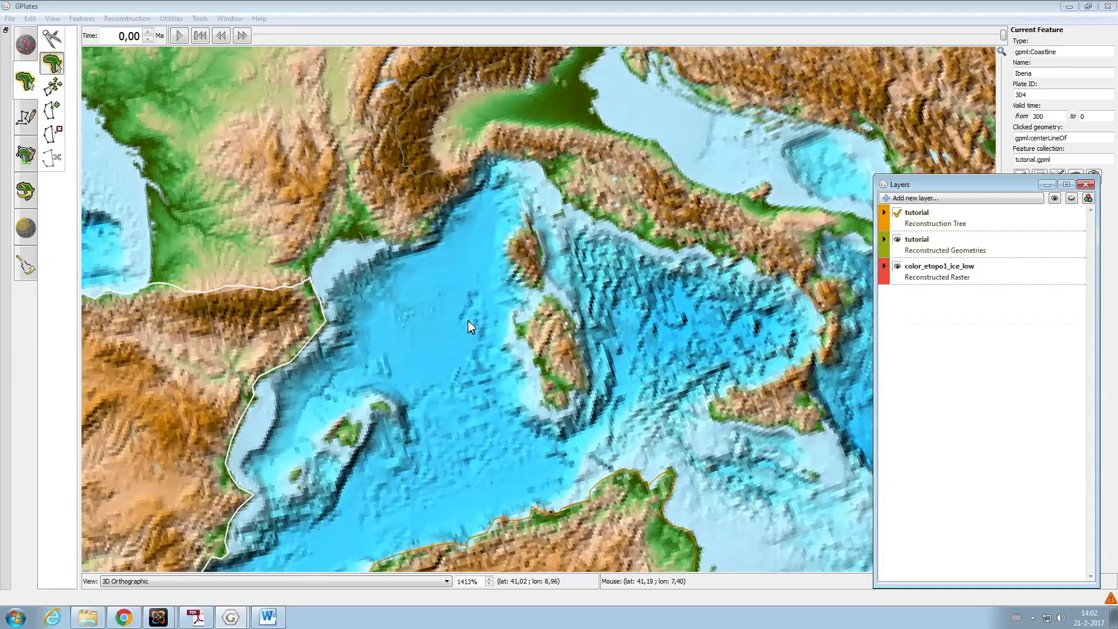
{"action": "left_click_drag", "start_coordinate": [236, 284], "coordinate": [435, 305], "text": "ctrl"}
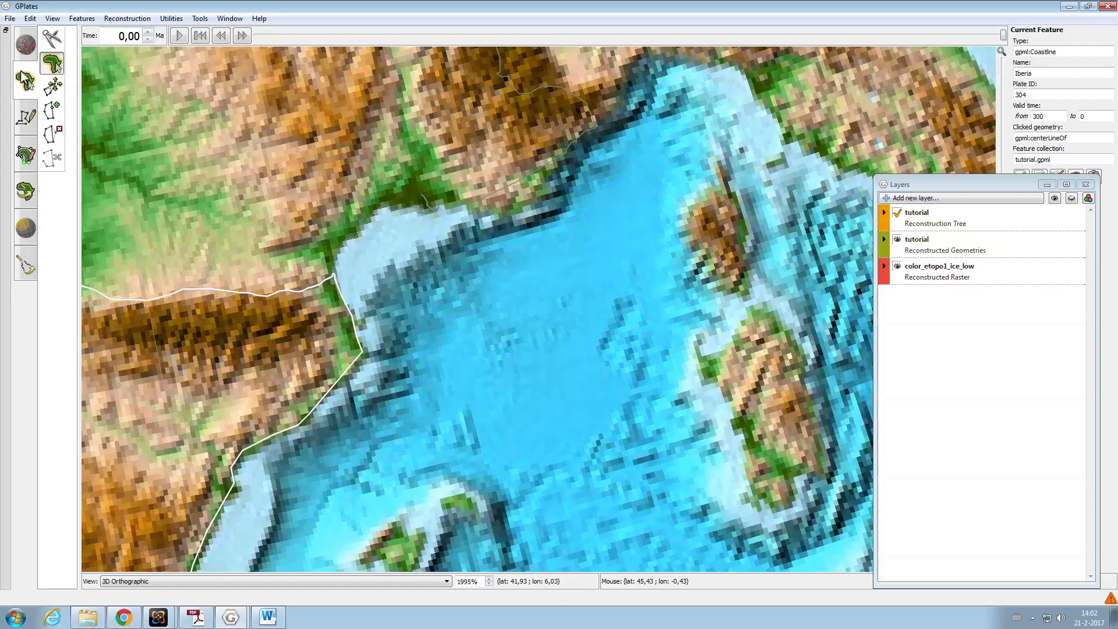
Measure the distance from southern France to Sardinia and a second distance across the basin west of Corsica
{"action": "left_click", "coordinate": [52, 39]}
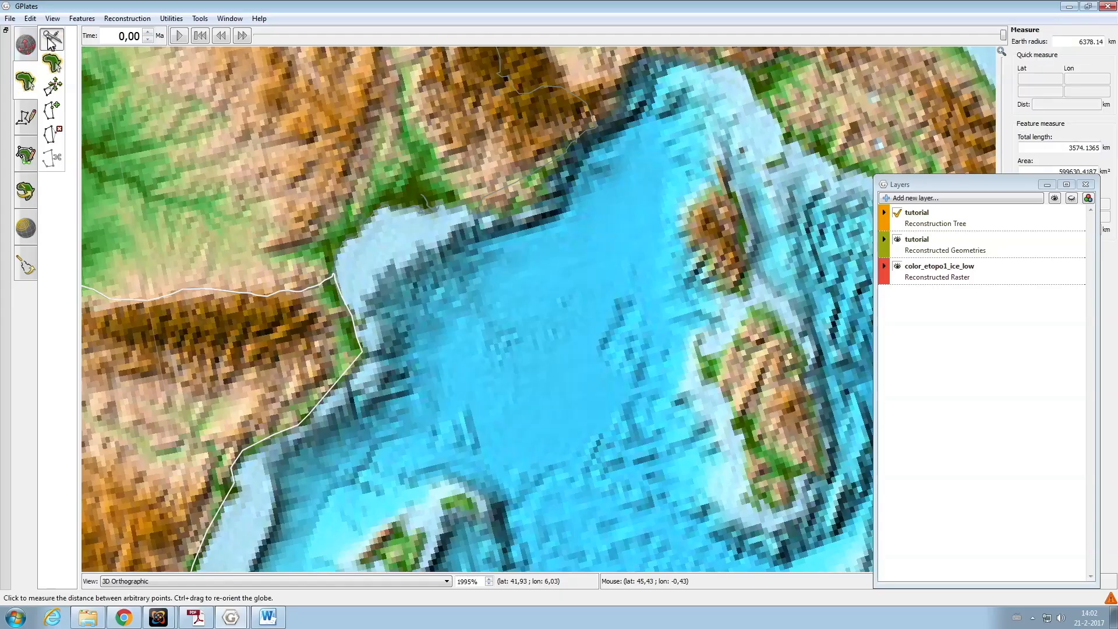
{"action": "left_click", "coordinate": [1046, 184]}
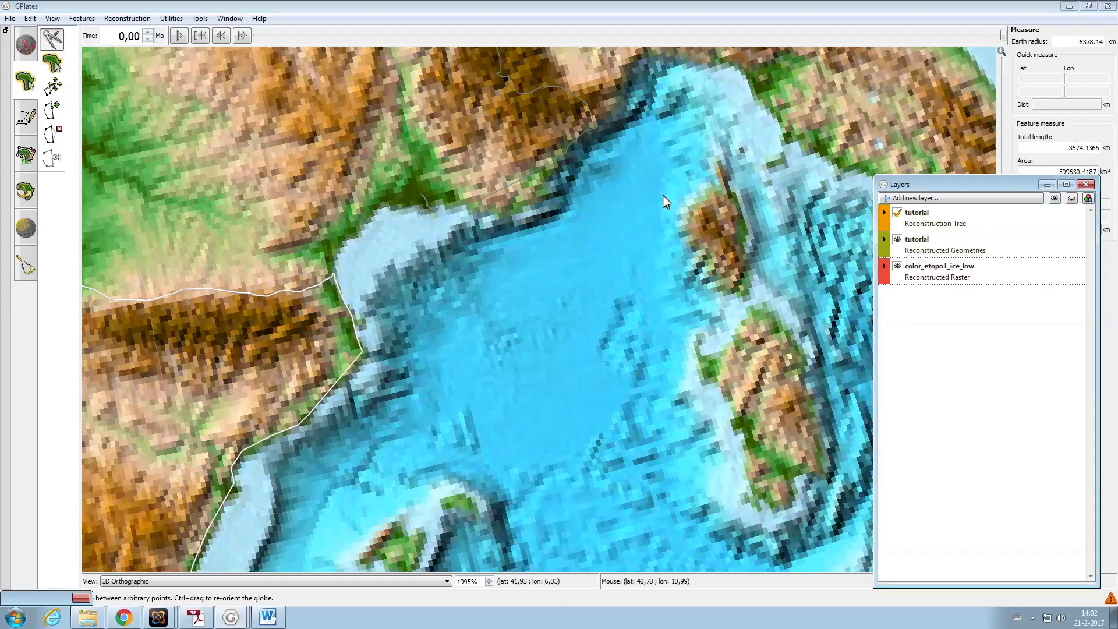
{"action": "left_click", "coordinate": [332, 158]}
{"action": "left_click", "coordinate": [692, 384]}
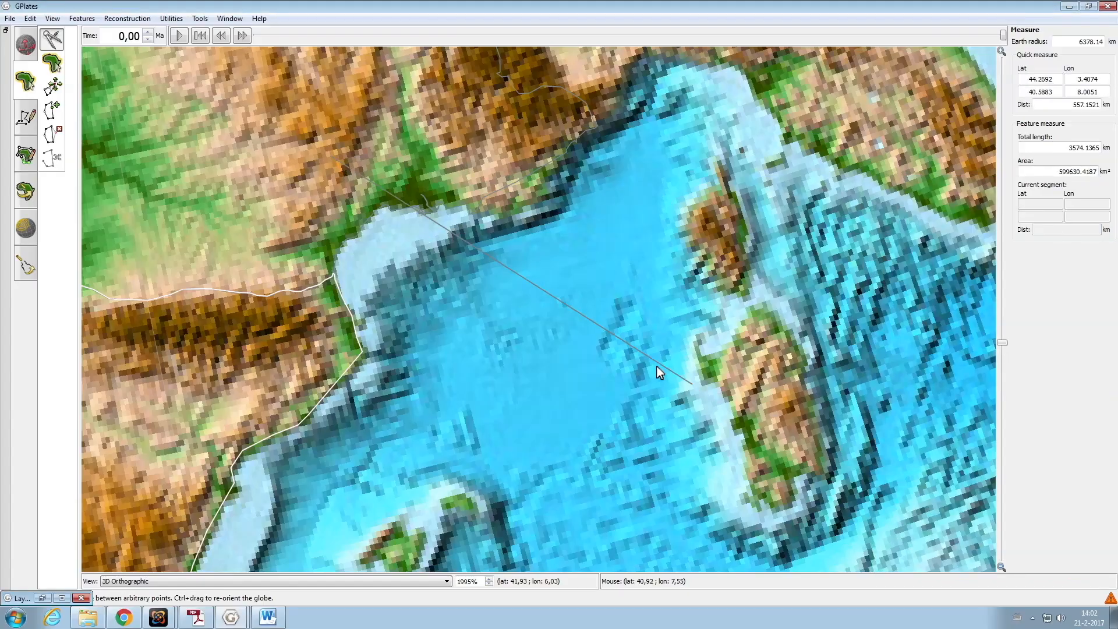
{"action": "left_click", "coordinate": [515, 405]}
{"action": "left_click", "coordinate": [657, 252]}
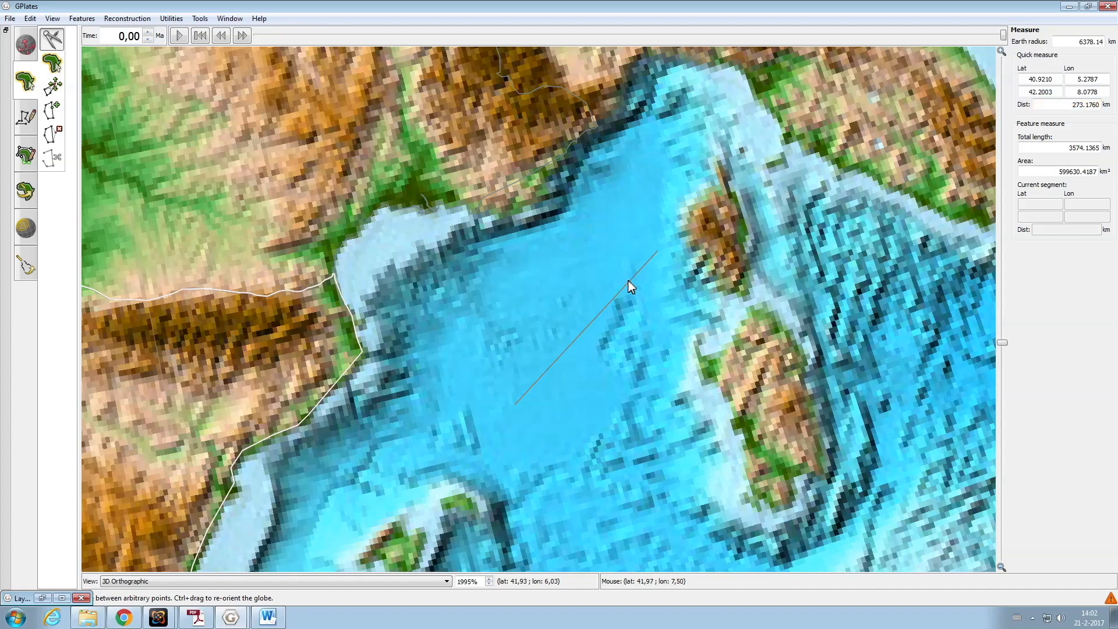